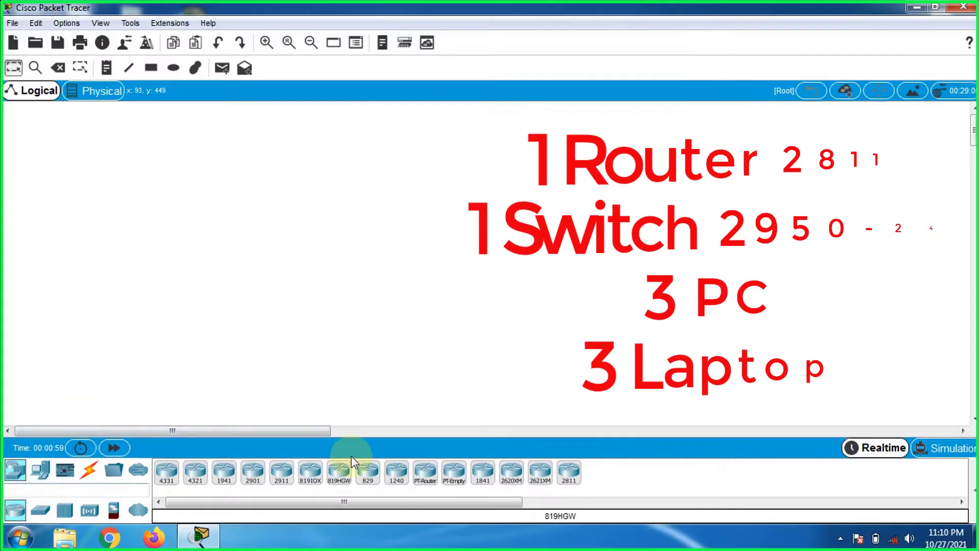
# Step: Place a 2811 router in the workspace and a 2950-24 switch directly below it
pyautogui.click(569, 472)
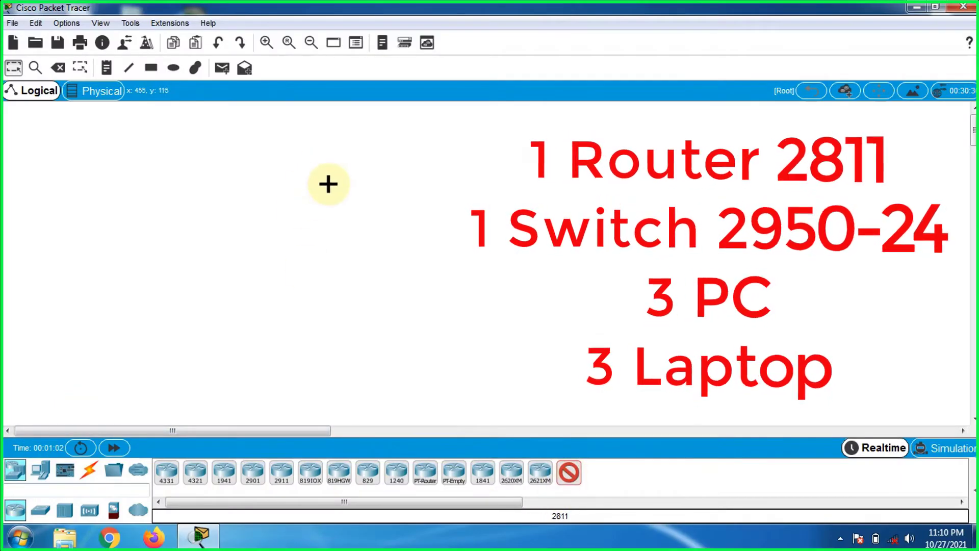
pyautogui.click(327, 184)
pyautogui.click(41, 510)
pyautogui.click(367, 472)
pyautogui.click(327, 269)
# Step: Place three PCs in a vertical column to the left of the switch
pyautogui.click(40, 469)
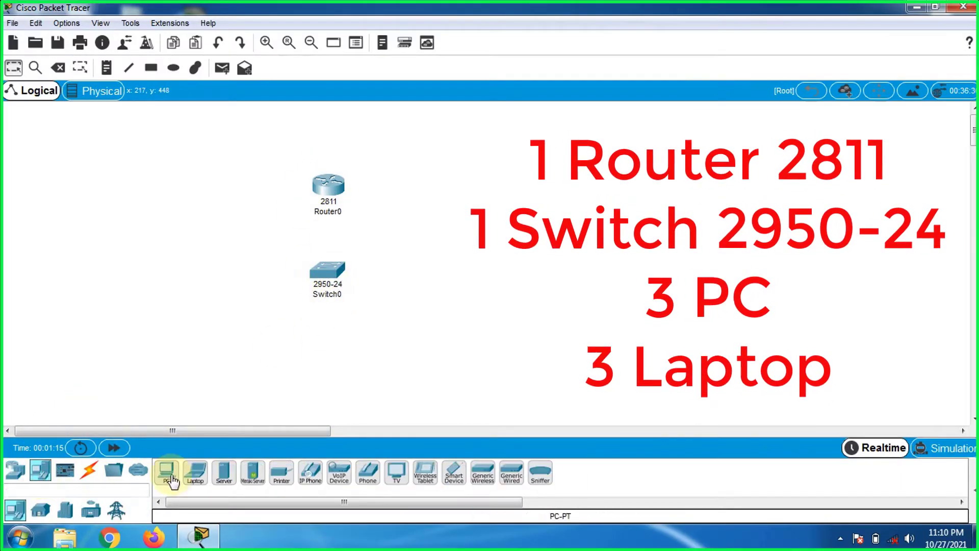
pyautogui.keyDown('ctrl'); pyautogui.click(167, 472); pyautogui.keyUp('ctrl')
pyautogui.click(182, 246)
pyautogui.click(176, 310)
pyautogui.click(172, 384)
# Step: Place three laptops in a vertical column to the right of the switch
pyautogui.keyDown('ctrl'); pyautogui.click(195, 472); pyautogui.keyUp('ctrl')
pyautogui.click(423, 243)
pyautogui.click(420, 317)
# Step: Connect PC0, PC1 and PC2 to the 2950-24 switch with copper straight-through cables
pyautogui.click(89, 470)
pyautogui.click(282, 472)
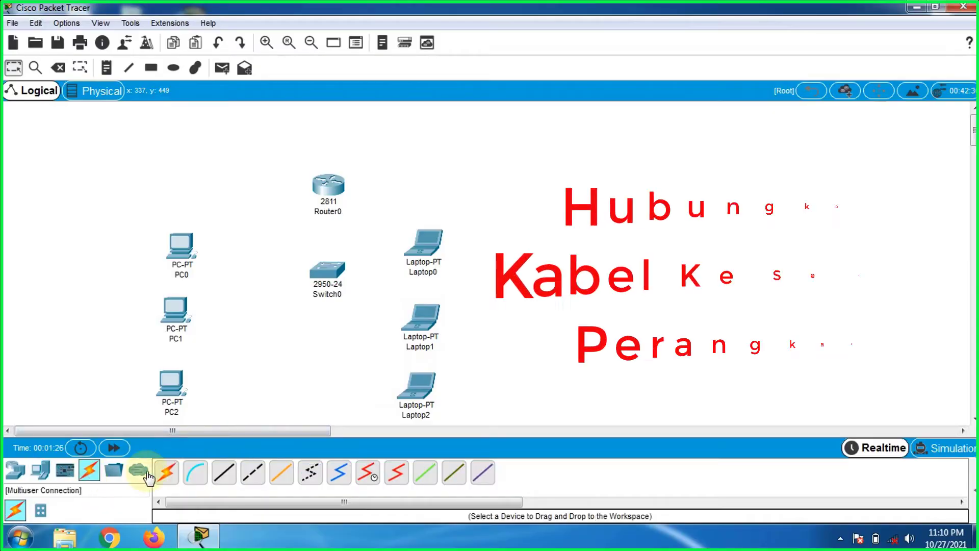
pyautogui.click(181, 246)
pyautogui.click(240, 293)
pyautogui.click(327, 270)
pyautogui.click(369, 25)
pyautogui.click(176, 310)
pyautogui.click(327, 270)
pyautogui.click(369, 26)
pyautogui.click(172, 383)
pyautogui.click(220, 439)
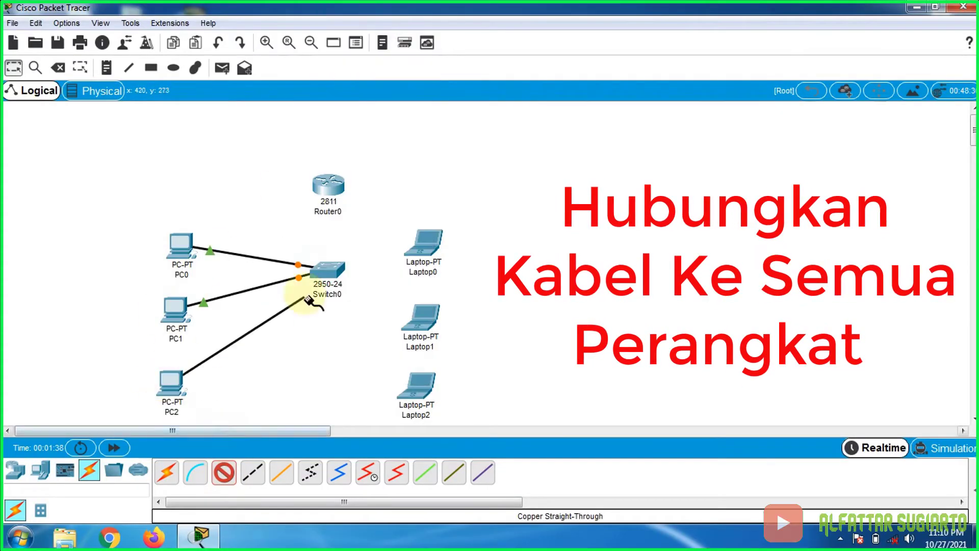
pyautogui.click(325, 273)
pyautogui.click(376, 26)
# Step: Cable the three laptops to free FastEthernet ports on the switch with copper straight-through, using FastEthernet0/6 for Laptop2
pyautogui.click(338, 270)
pyautogui.click(391, 26)
pyautogui.click(423, 243)
pyautogui.click(466, 372)
pyautogui.click(330, 271)
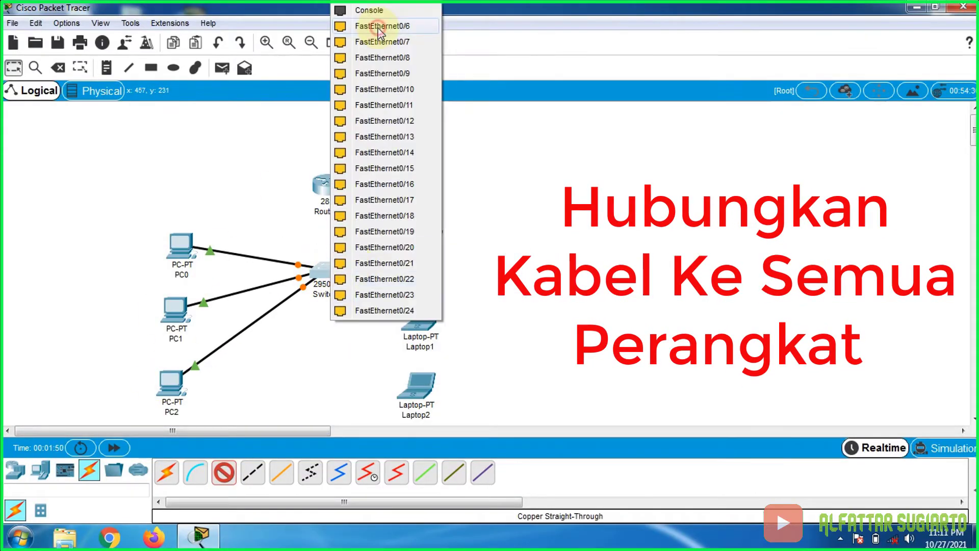
pyautogui.click(376, 27)
pyautogui.click(415, 386)
pyautogui.click(459, 442)
# Step: Connect the switch to Router0 with a copper straight-through cable
pyautogui.click(328, 269)
pyautogui.click(407, 295)
pyautogui.click(331, 186)
pyautogui.click(411, 228)
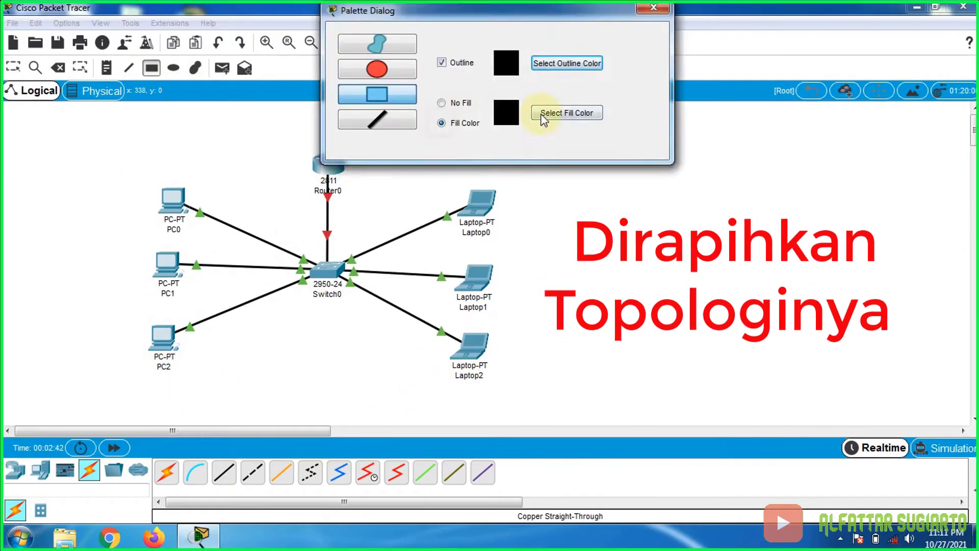
# Step: Draw a green filled rectangle around the three PCs and a cyan one around the three laptops
pyautogui.click(566, 112)
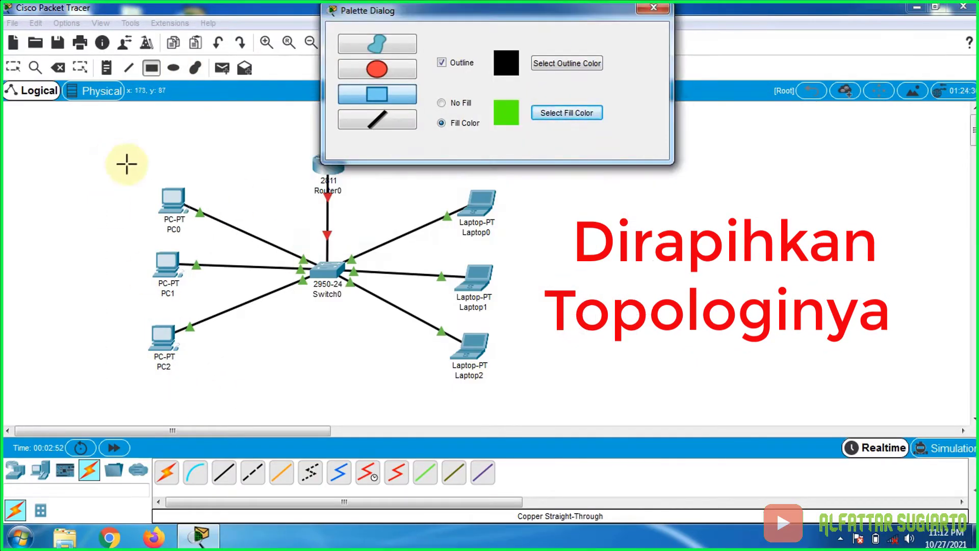
pyautogui.moveTo(126, 164); pyautogui.dragTo(228, 390)
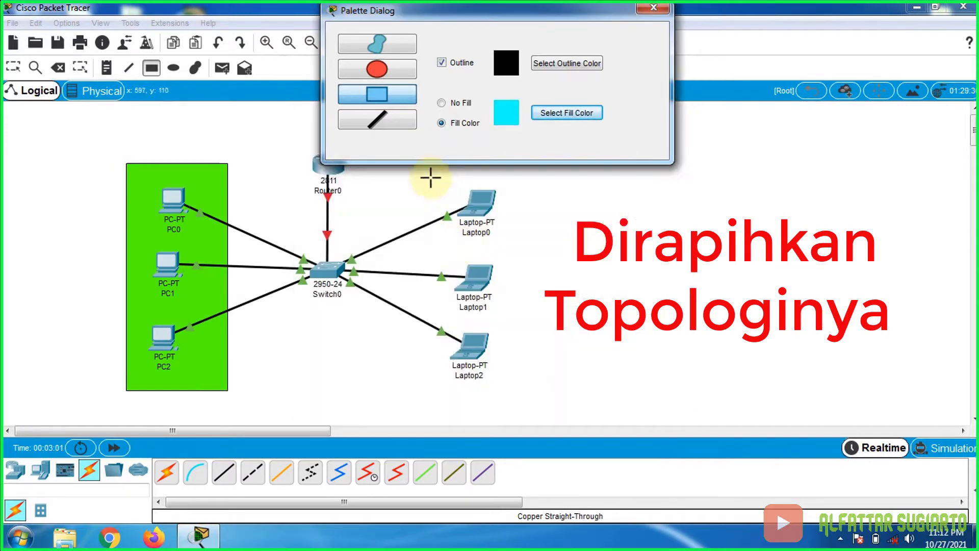
pyautogui.moveTo(434, 168); pyautogui.dragTo(532, 394)
pyautogui.press('Escape')
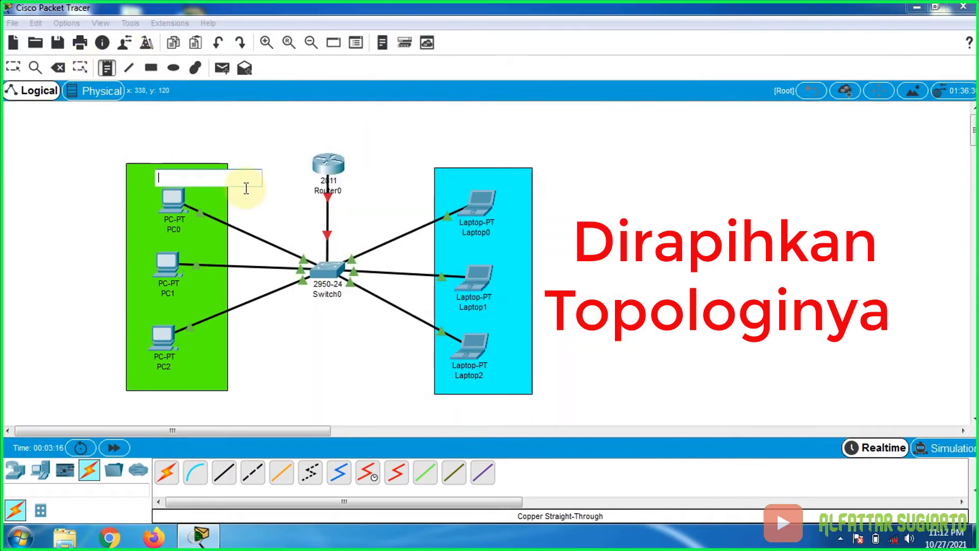
# Step: Label the PC group VLAN 10 and the laptop group VLAN 20 with text notes
pyautogui.write('VLAN 10')
pyautogui.click(487, 186)
pyautogui.write('VLAN 20')
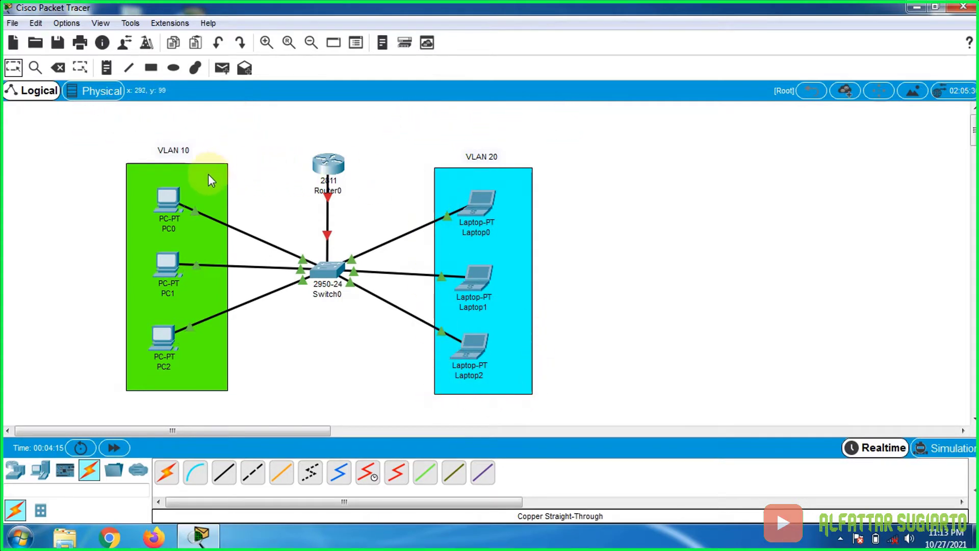
# Step: Set PC0's static IP address to 1.1.1.1 with subnet mask 255.0.0.0
pyautogui.click(173, 196)
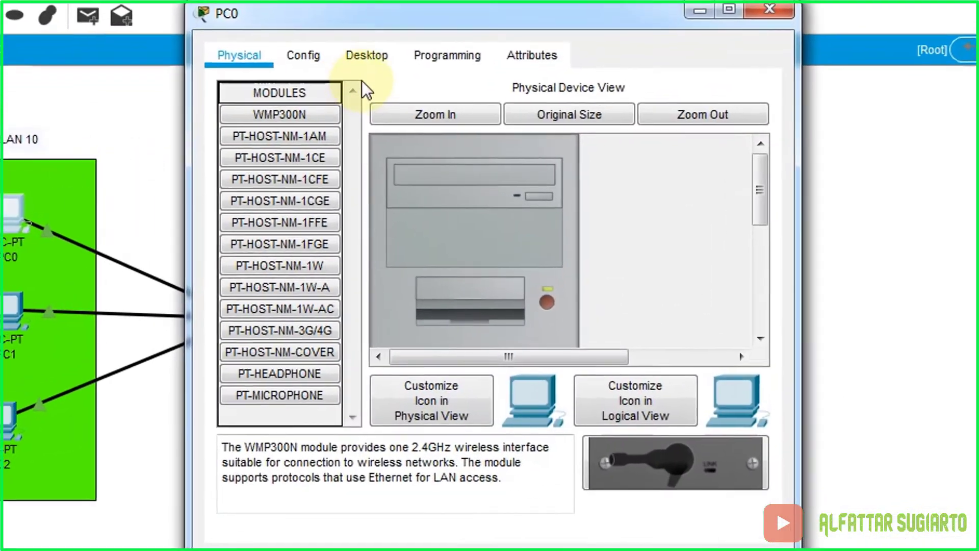
pyautogui.click(410, 93)
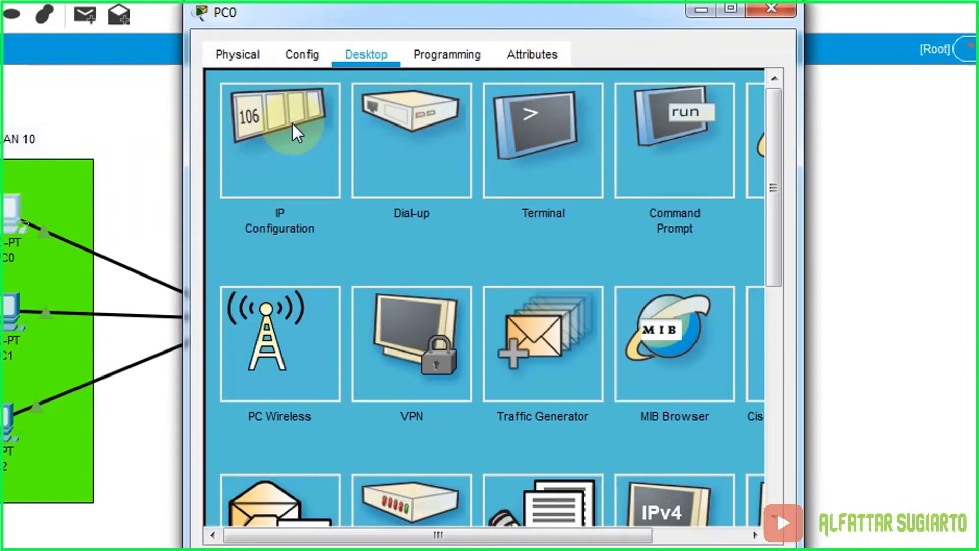
pyautogui.click(271, 143)
pyautogui.click(404, 202)
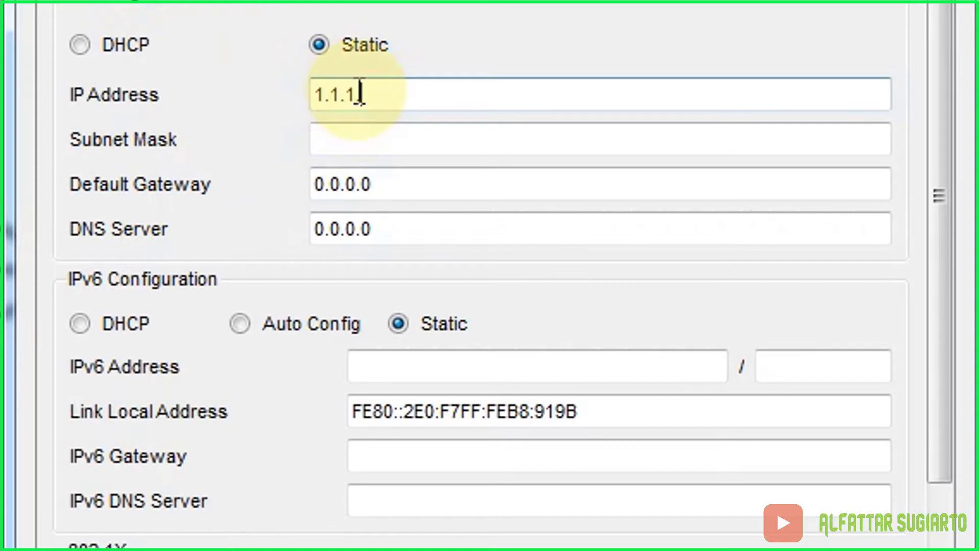
pyautogui.write('.1')
pyautogui.click(362, 147)
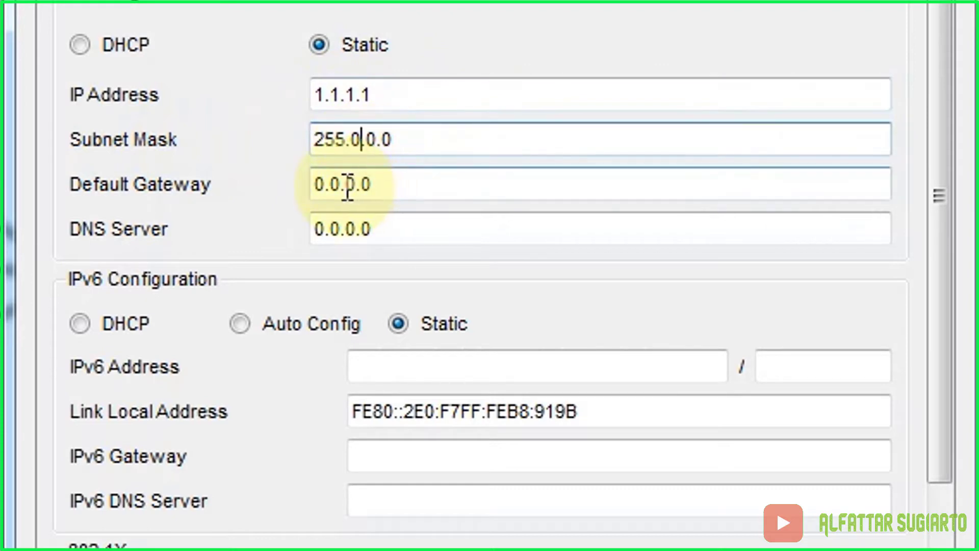
# Step: Set PC0's default gateway to 1.1.1.10 and close its configuration
pyautogui.doubleClick(408, 190)
pyautogui.moveTo(349, 191); pyautogui.dragTo(306, 192)
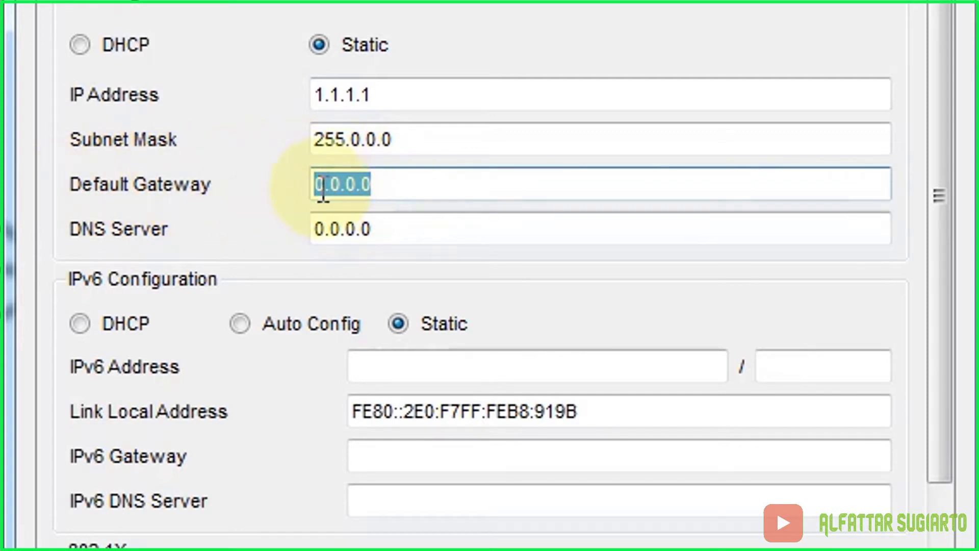
pyautogui.write('1.1.1.10')
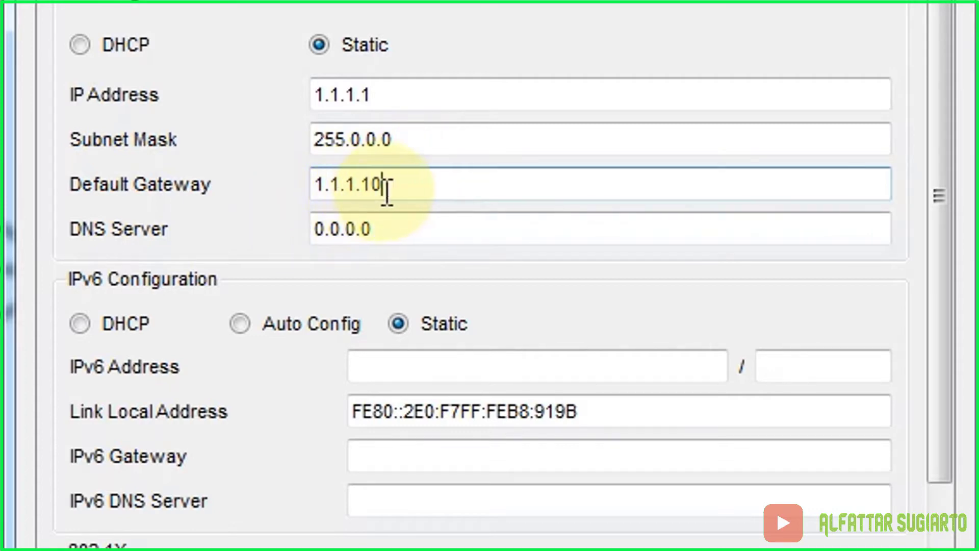
pyautogui.moveTo(403, 192); pyautogui.dragTo(296, 201)
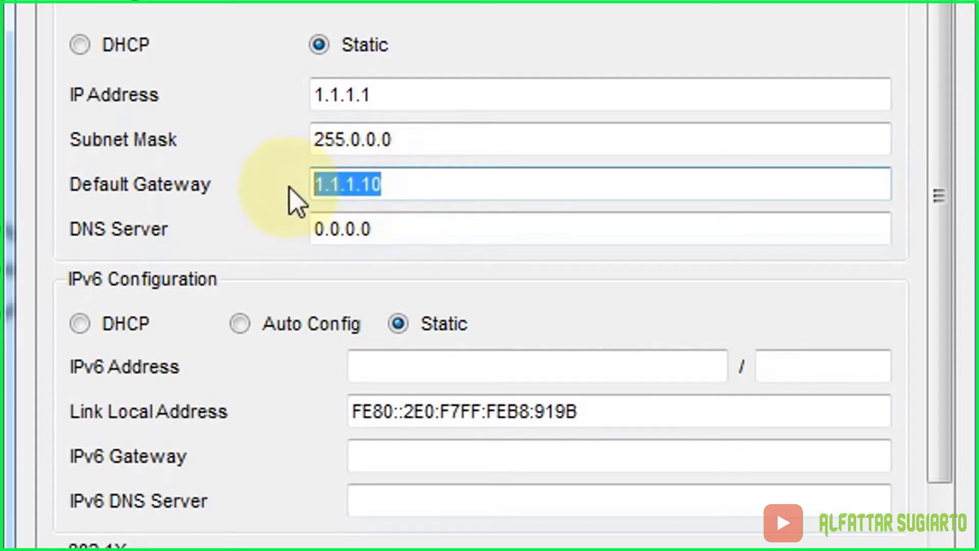
pyautogui.click(415, 184)
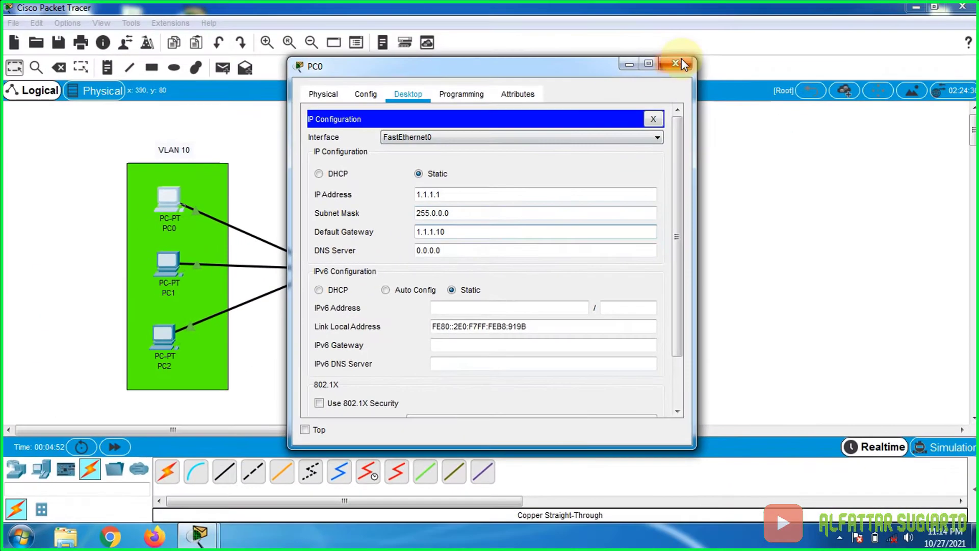
pyautogui.click(676, 64)
# Step: Assign PC1 the static IP address 1.1.1.2 and accept the default subnet mask
pyautogui.click(168, 263)
pyautogui.click(366, 175)
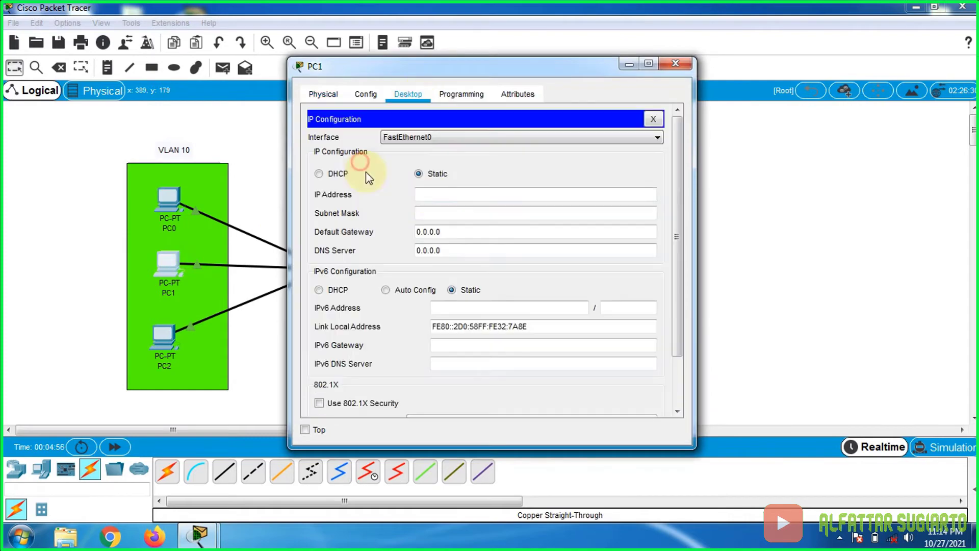
pyautogui.click(443, 195)
pyautogui.write('1..')
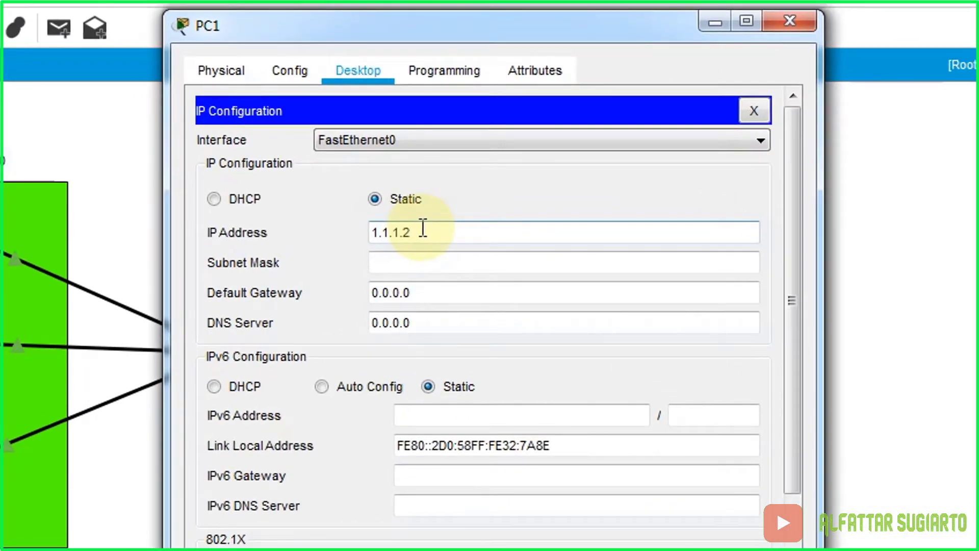
pyautogui.press('Tab')
pyautogui.press('Tab')
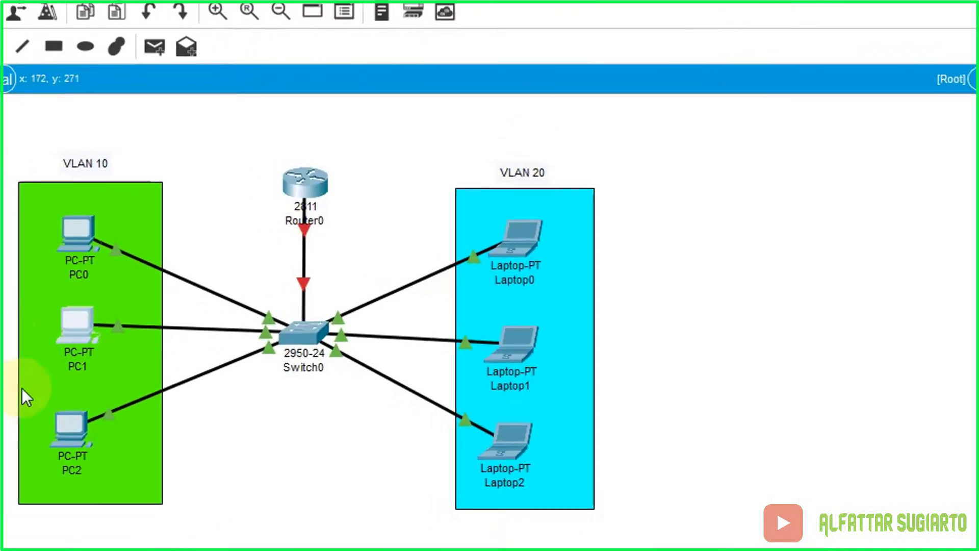
# Step: Configure PC2 with static IP address 1.1.1.3, subnet mask 255.0.0.0 and default gateway 1.1.1.10
pyautogui.click(66, 418)
pyautogui.click(415, 83)
pyautogui.click(505, 219)
pyautogui.write('1.1')
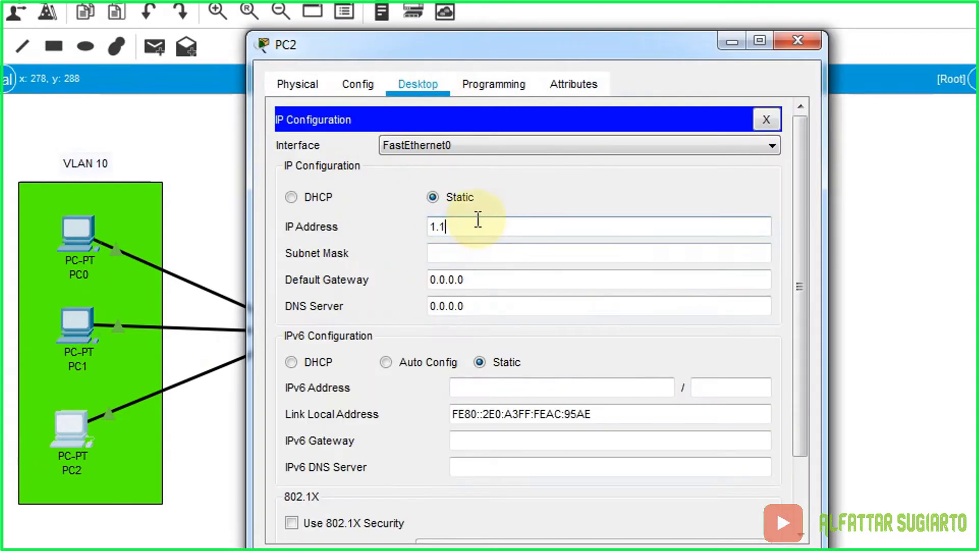
pyautogui.press('Tab')
pyautogui.press('Tab')
pyautogui.write('1.1.1.10')
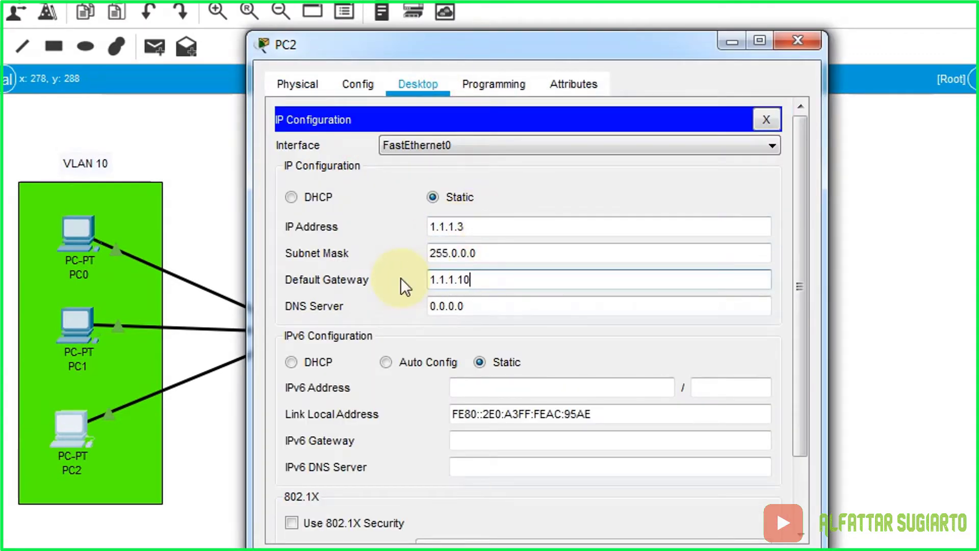
pyautogui.click(798, 37)
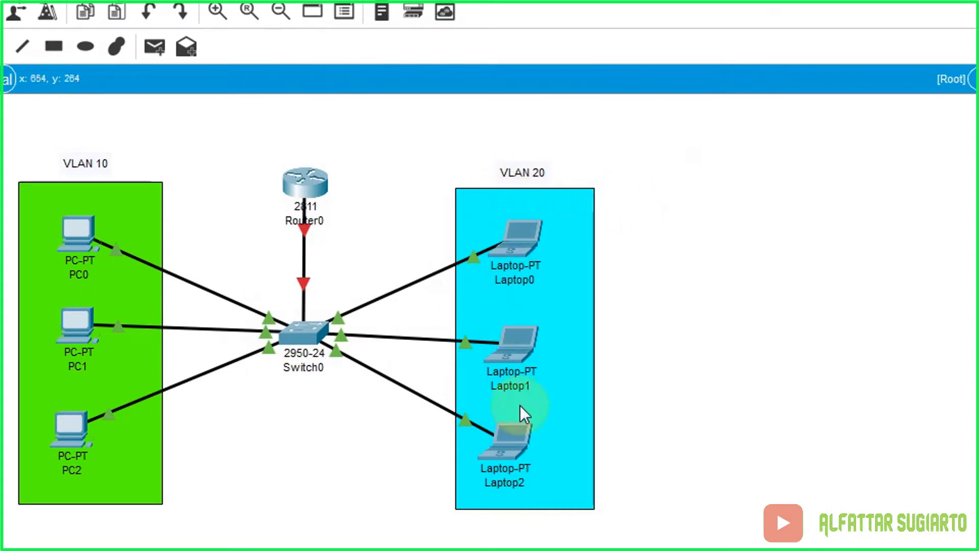
# Step: Set Laptop0's static IP address to 192.168.1.1 with subnet mask 255.255.255.0
pyautogui.click(525, 234)
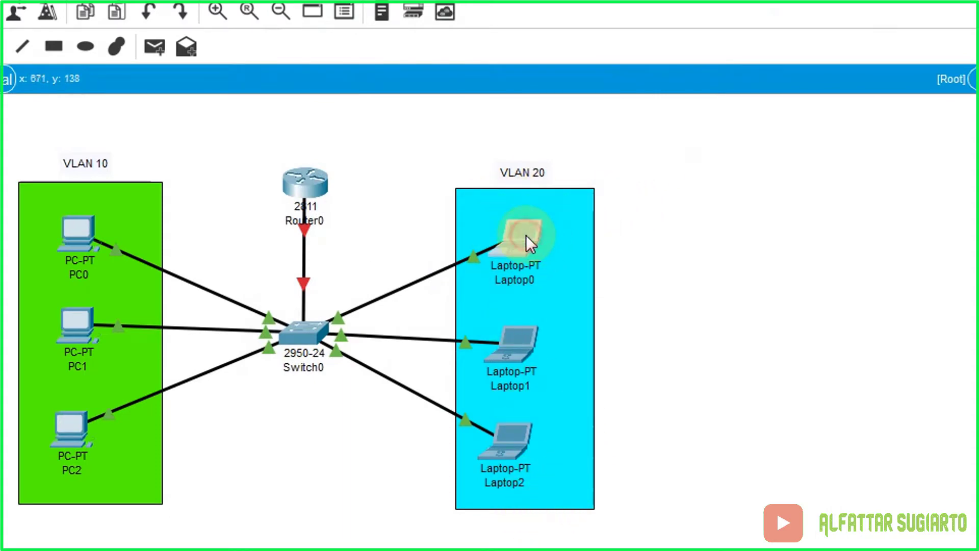
pyautogui.click(423, 94)
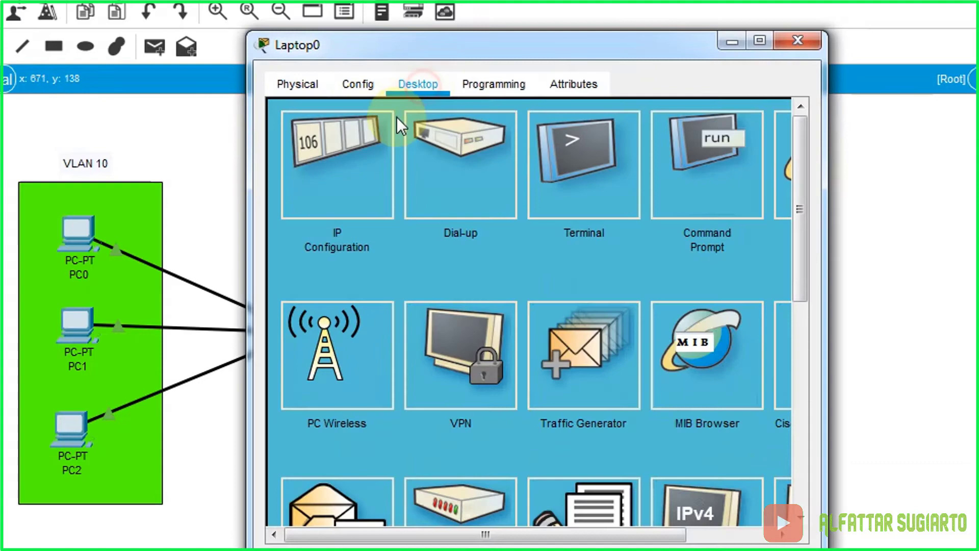
pyautogui.click(361, 157)
pyautogui.click(468, 226)
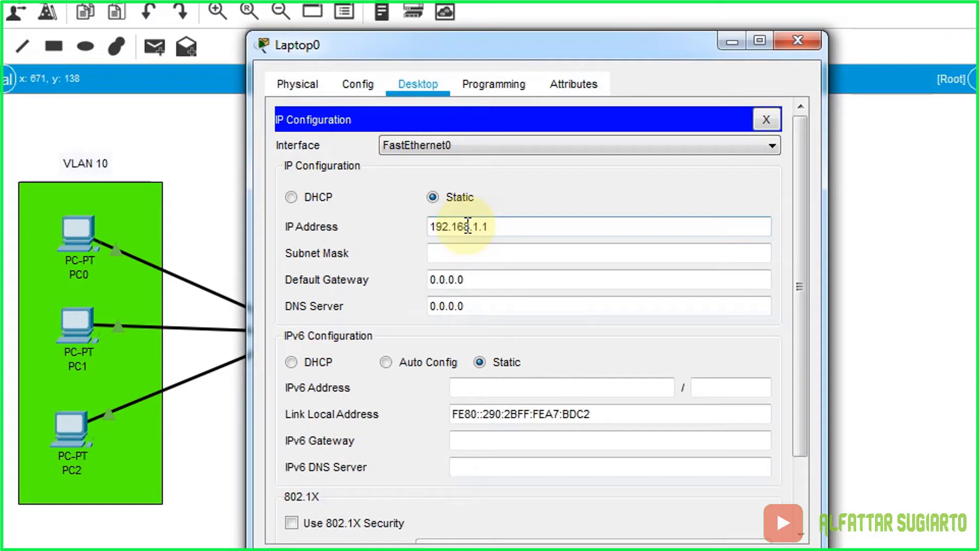
pyautogui.press('Tab')
pyautogui.click(538, 252)
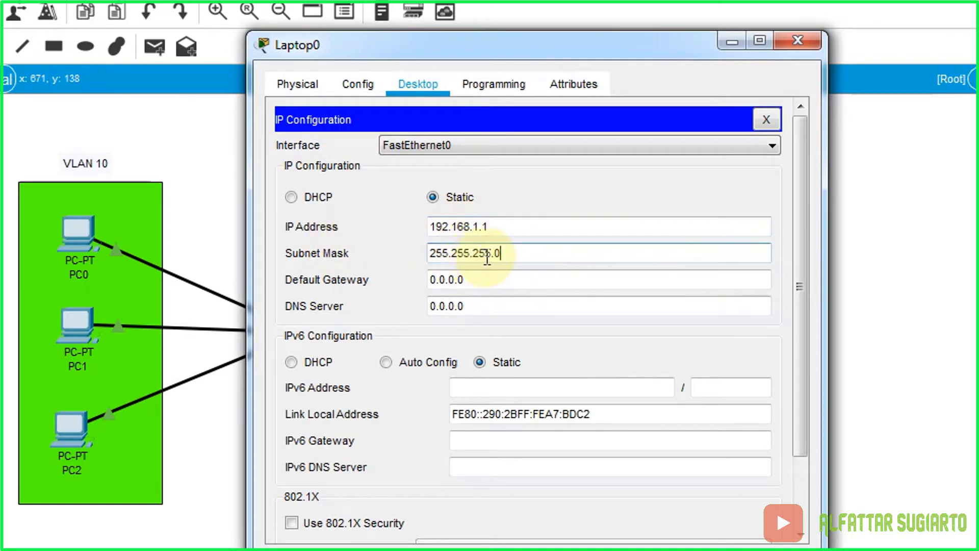
# Step: Set Laptop0's default gateway to 192.168.1.10 and close its configuration
pyautogui.press('Tab')
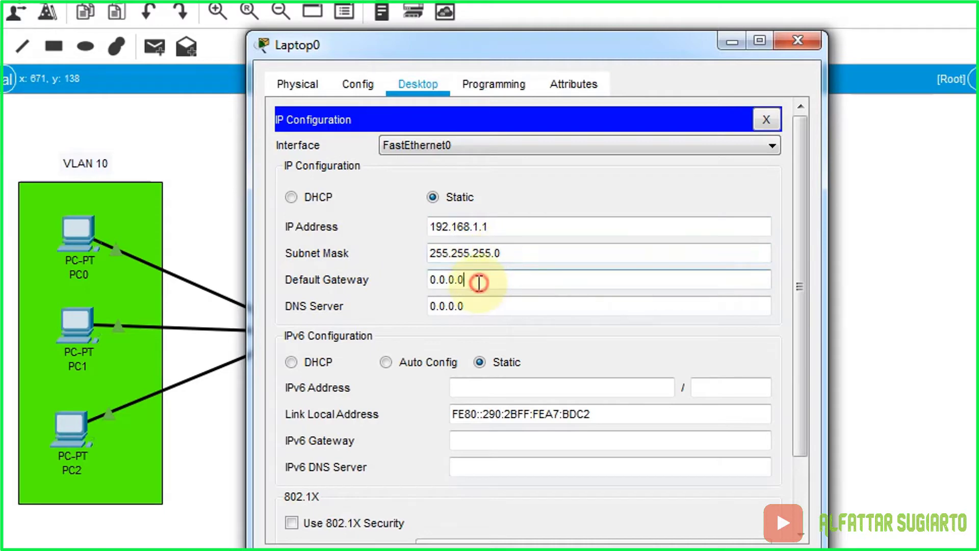
pyautogui.write('192')
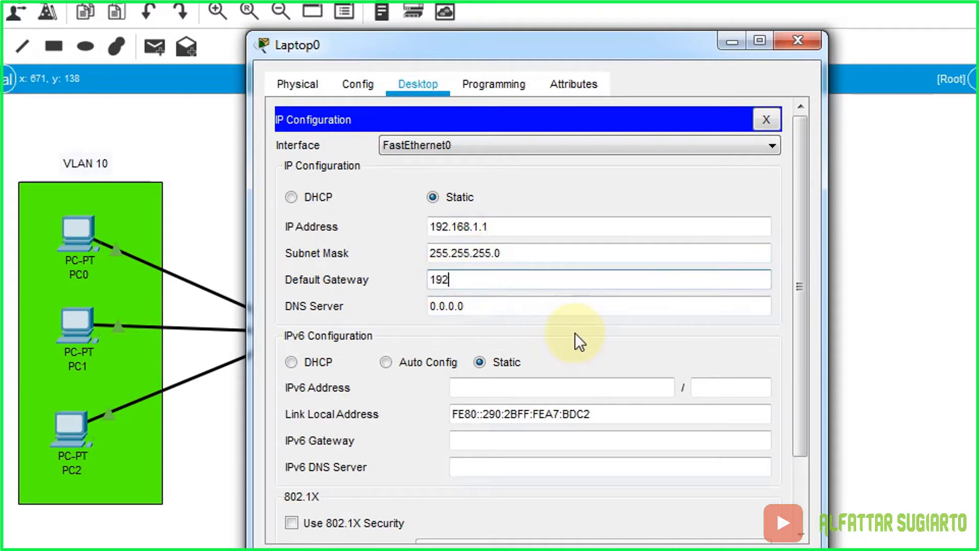
pyautogui.write('.168.1.10')
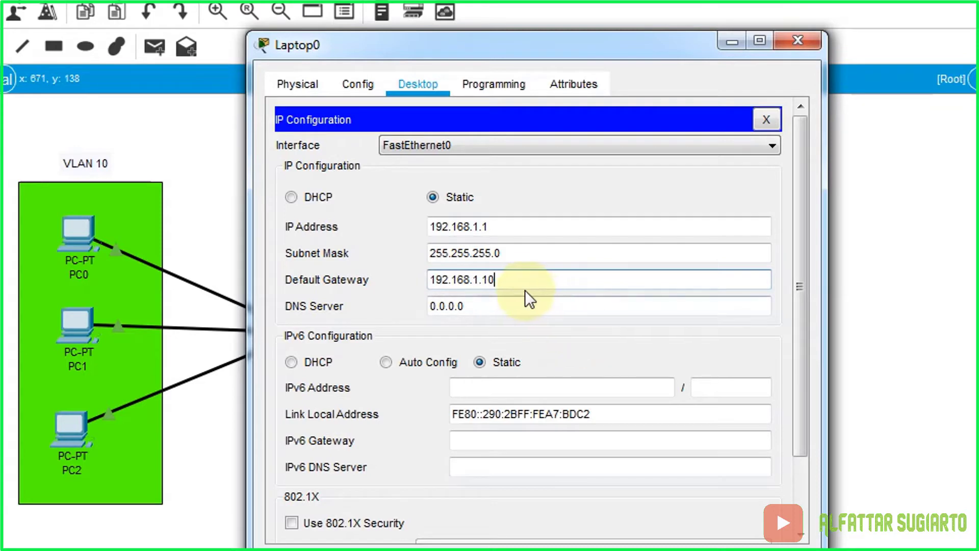
pyautogui.moveTo(518, 280); pyautogui.dragTo(419, 284)
pyautogui.click(505, 280)
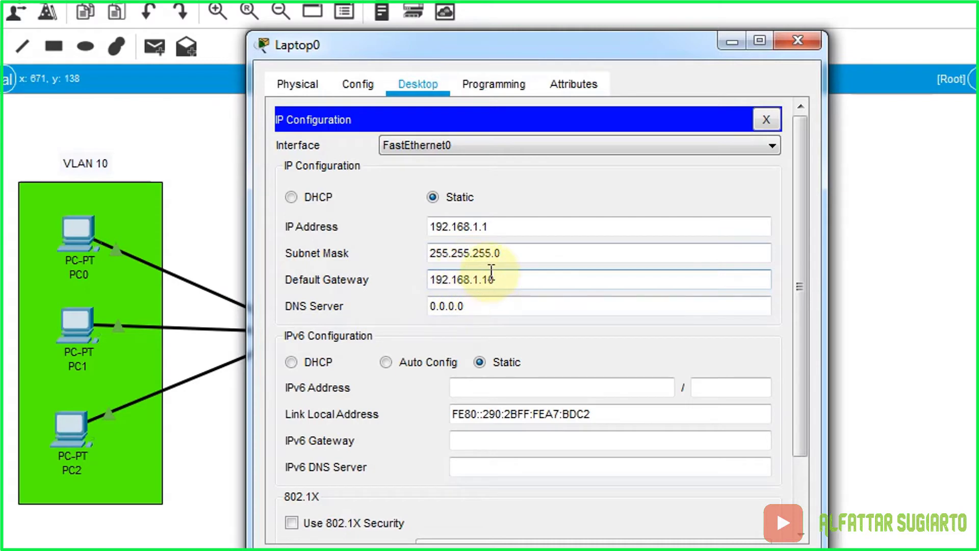
pyautogui.click(820, 33)
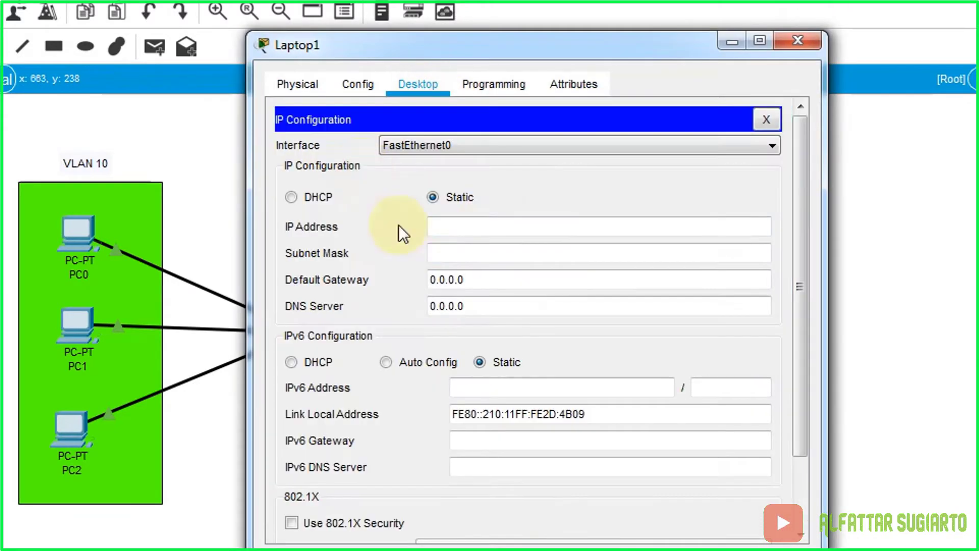
# Step: Configure Laptop1 with static IP address 192.168.1.2, subnet mask 255.255.255.0 and the same default gateway as Laptop0
pyautogui.click(488, 224)
pyautogui.write('192.1')
pyautogui.press('Tab')
pyautogui.press('Tab')
pyautogui.write('192.168.')
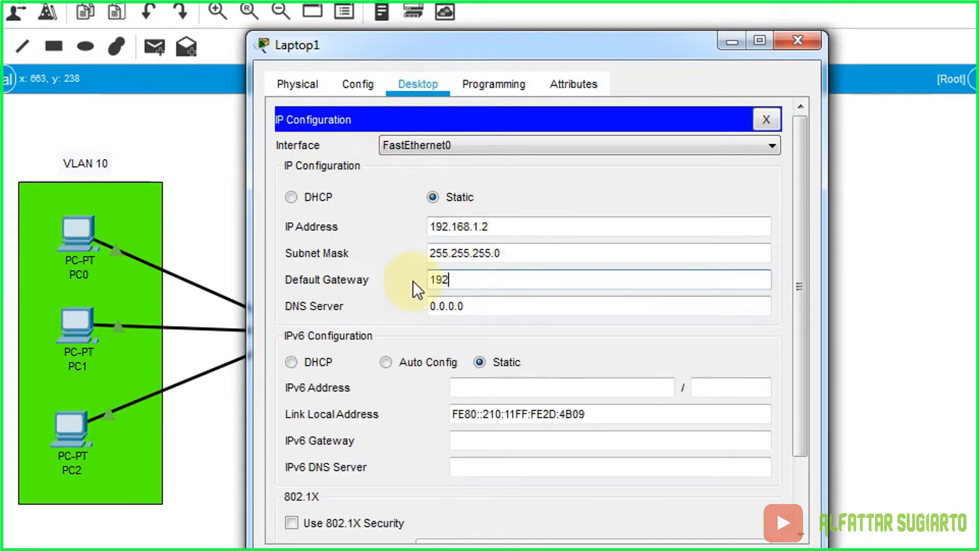
pyautogui.write('1.1')
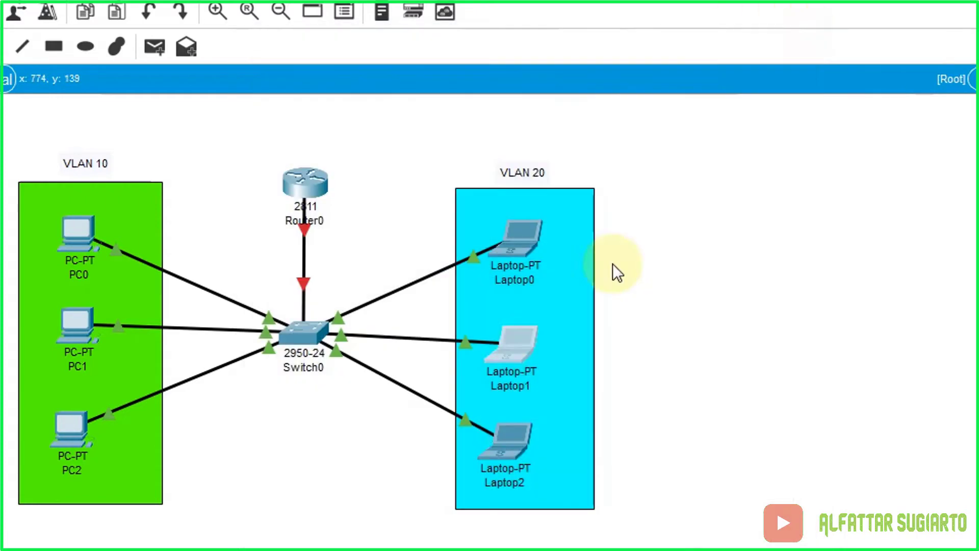
# Step: Configure Laptop2 with static IP address 192.168.1.3, subnet mask 255.255.255.0 and default gateway 192.168.1.10, and close its configuration
pyautogui.click(418, 83)
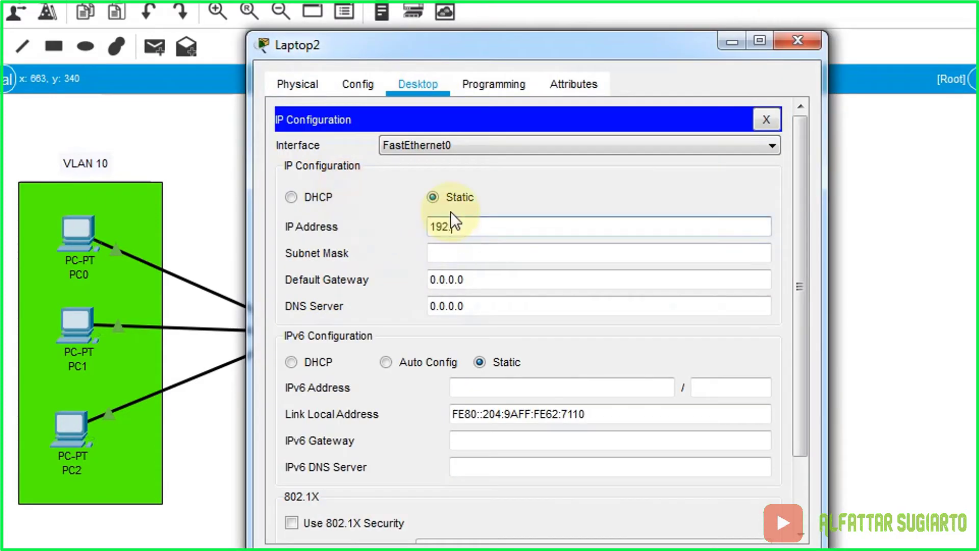
pyautogui.write('192.168.1.3')
pyautogui.press('Tab')
pyautogui.press('Tab')
pyautogui.write('192.168.1.10')
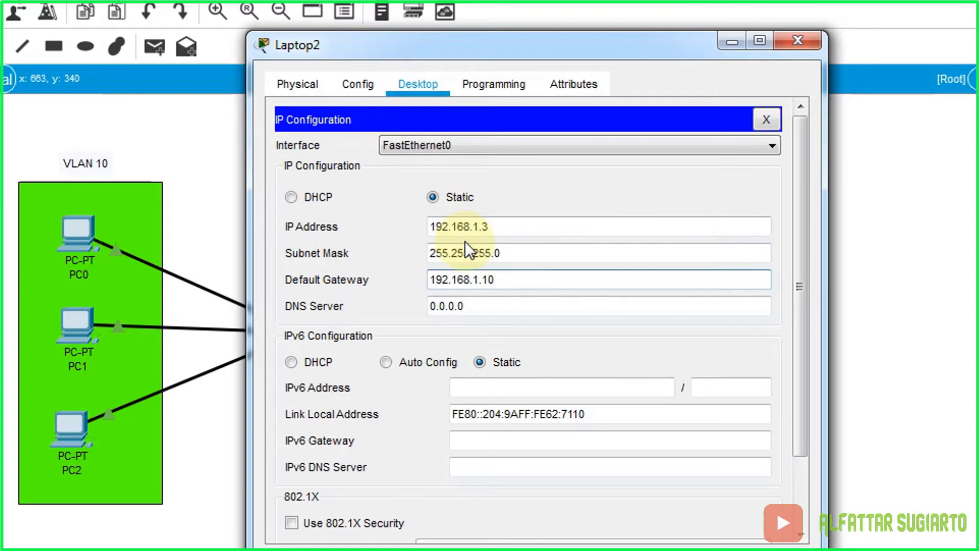
pyautogui.click(809, 39)
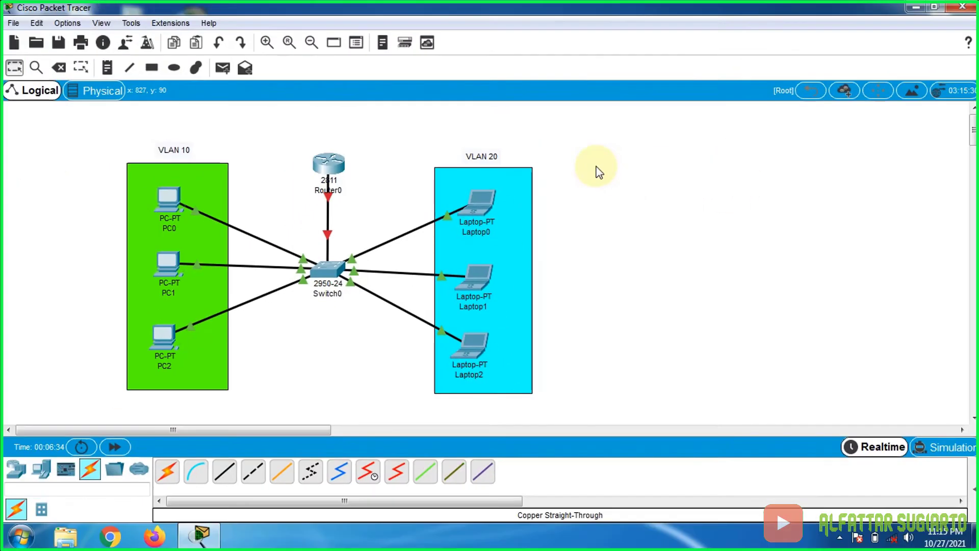
# Step: Test connectivity within VLAN 10 by sending simple PDUs from PC0 to PC1 and twice to PC2, and clear the PDU list
pyautogui.click(224, 70)
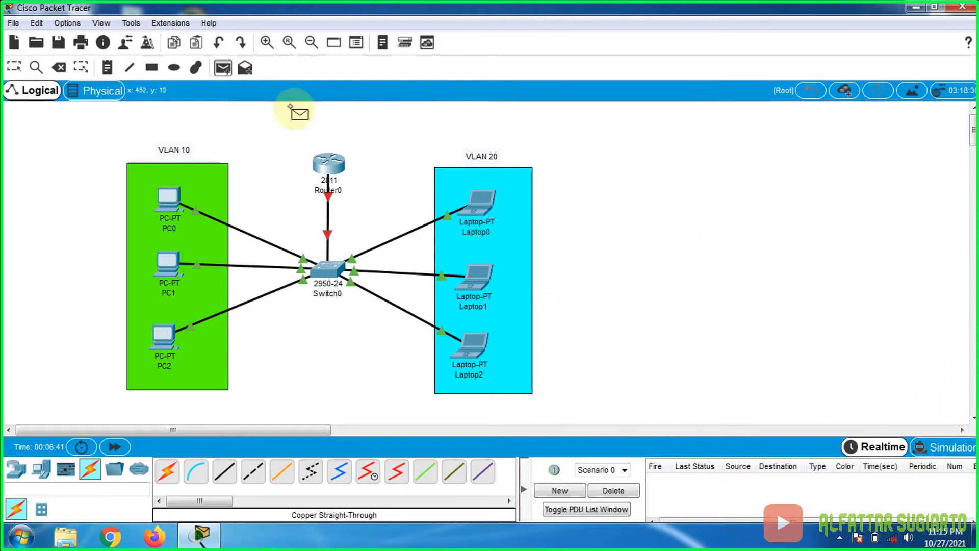
pyautogui.click(172, 196)
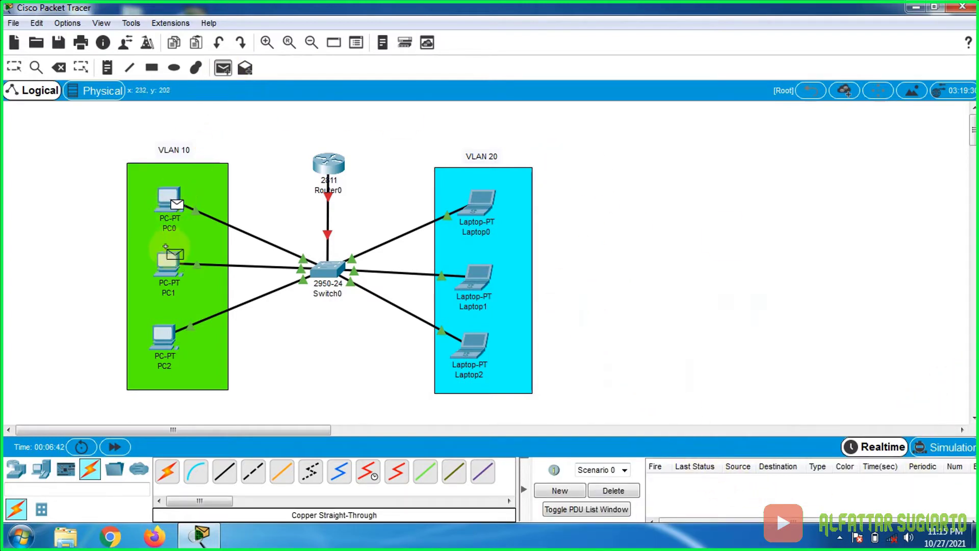
pyautogui.click(168, 263)
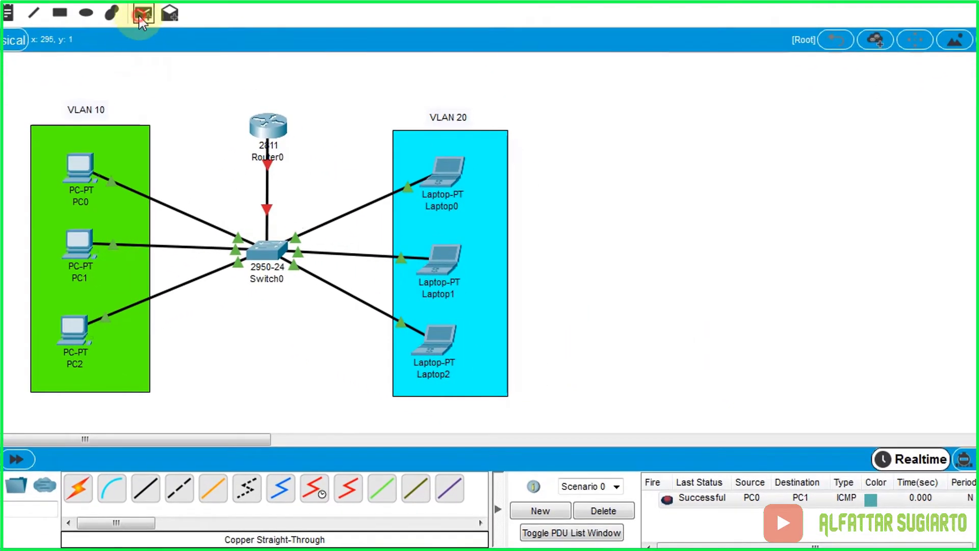
pyautogui.click(79, 171)
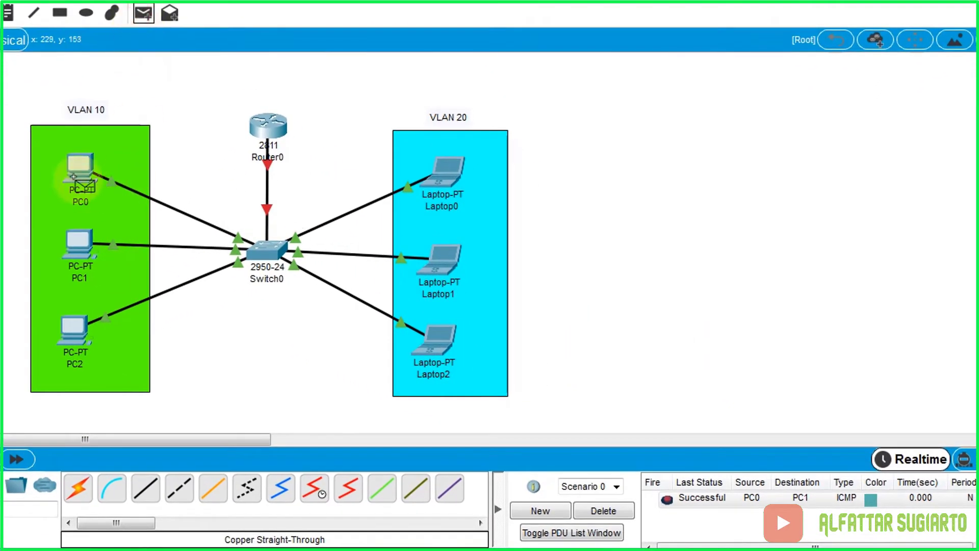
pyautogui.click(82, 326)
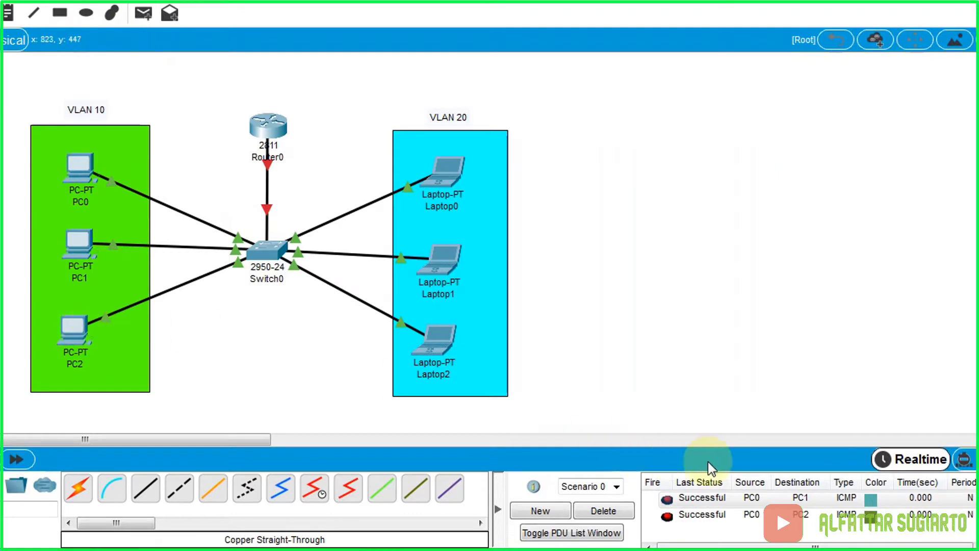
pyautogui.click(142, 15)
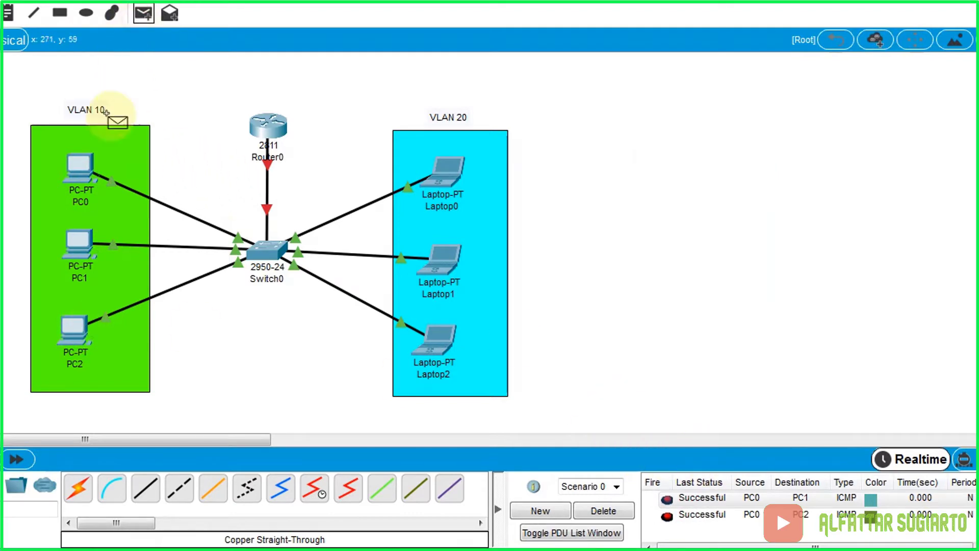
pyautogui.click(79, 172)
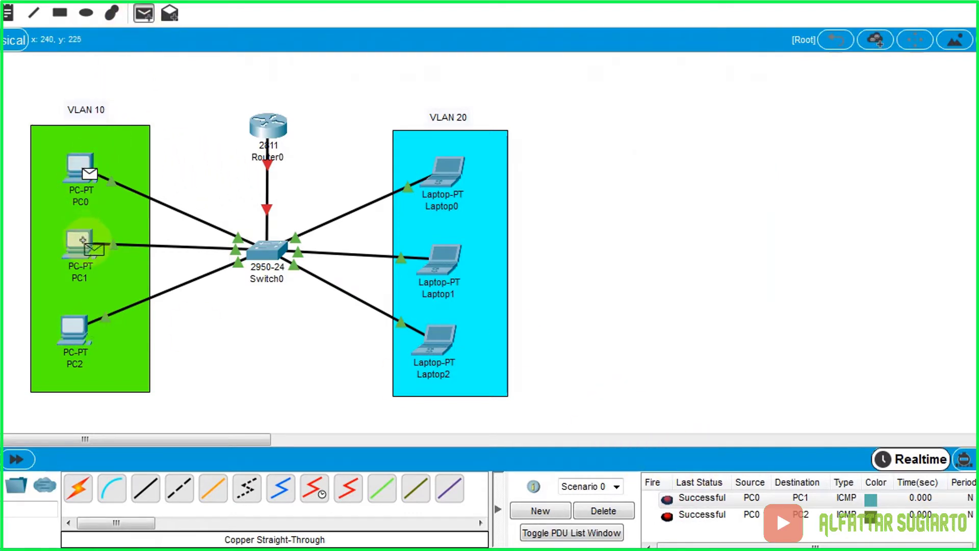
pyautogui.click(81, 331)
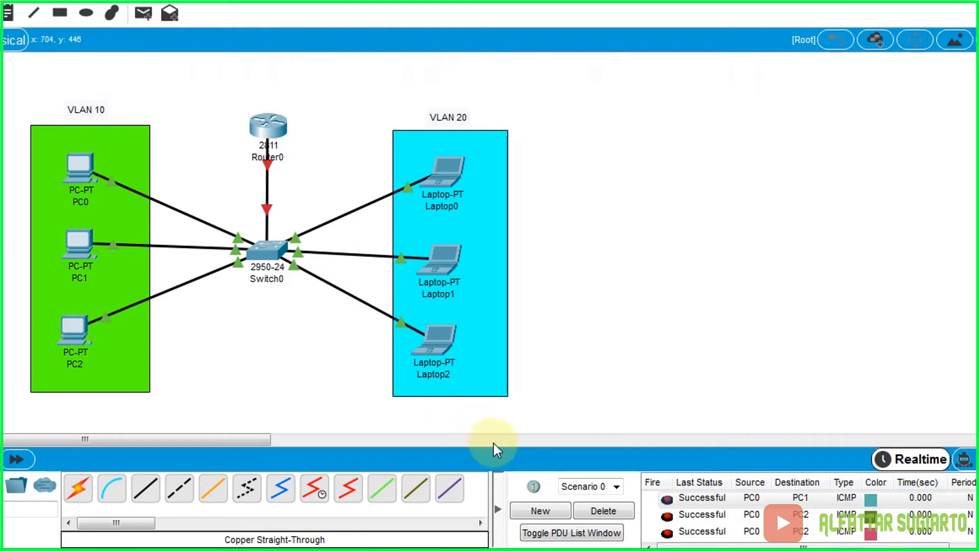
pyautogui.click(618, 511)
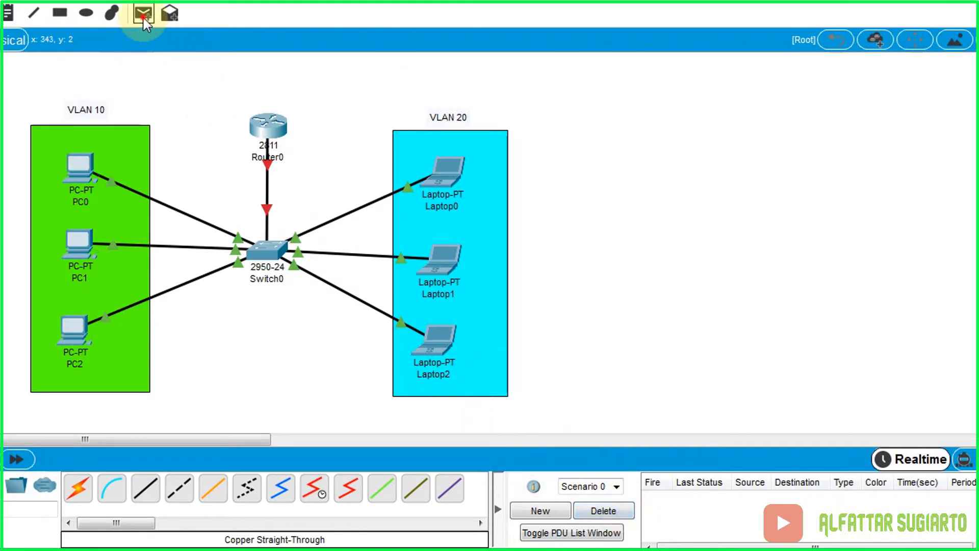
# Step: Test connectivity between the VLANs by sending simple PDUs from PC0 to Laptop0 and Laptop1, and clear the PDU list
pyautogui.click(80, 169)
pyautogui.click(452, 201)
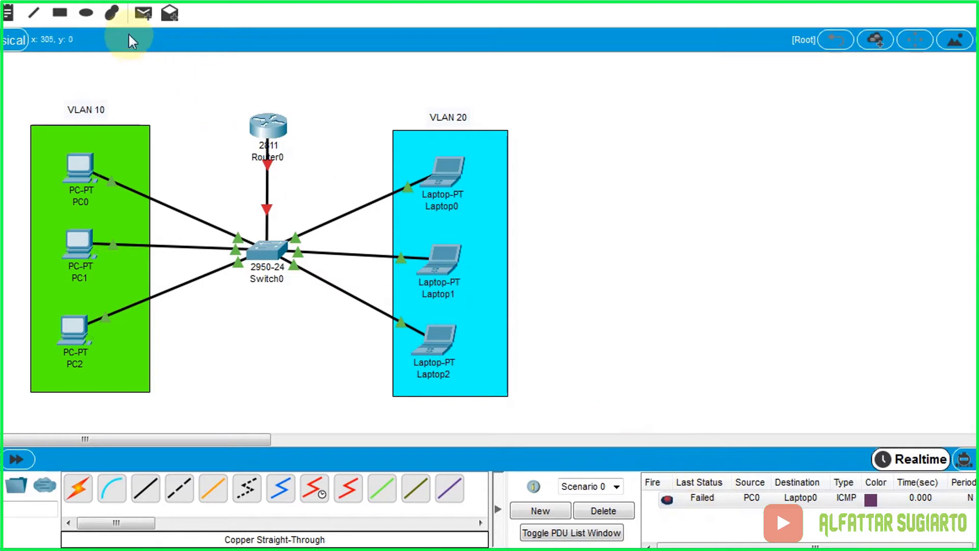
pyautogui.click(143, 13)
pyautogui.click(80, 166)
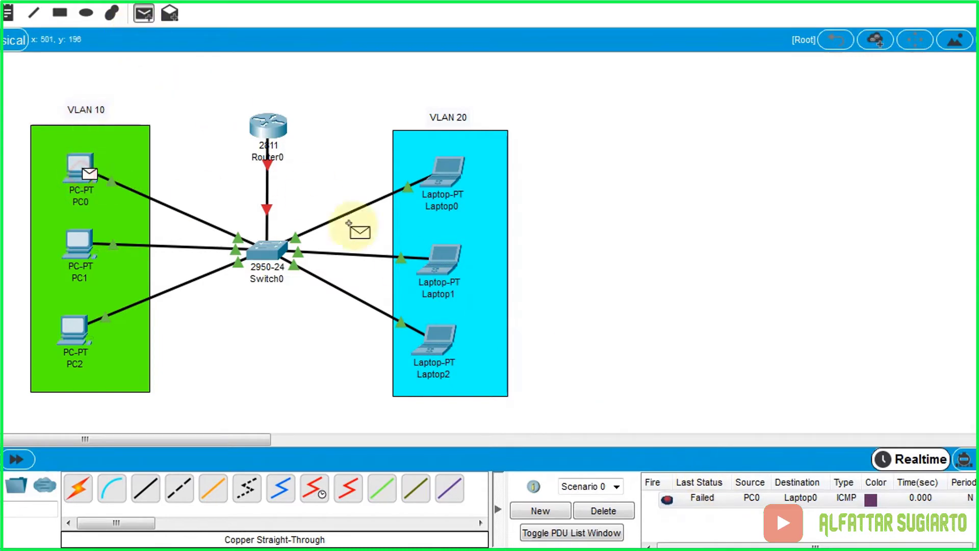
pyautogui.click(457, 269)
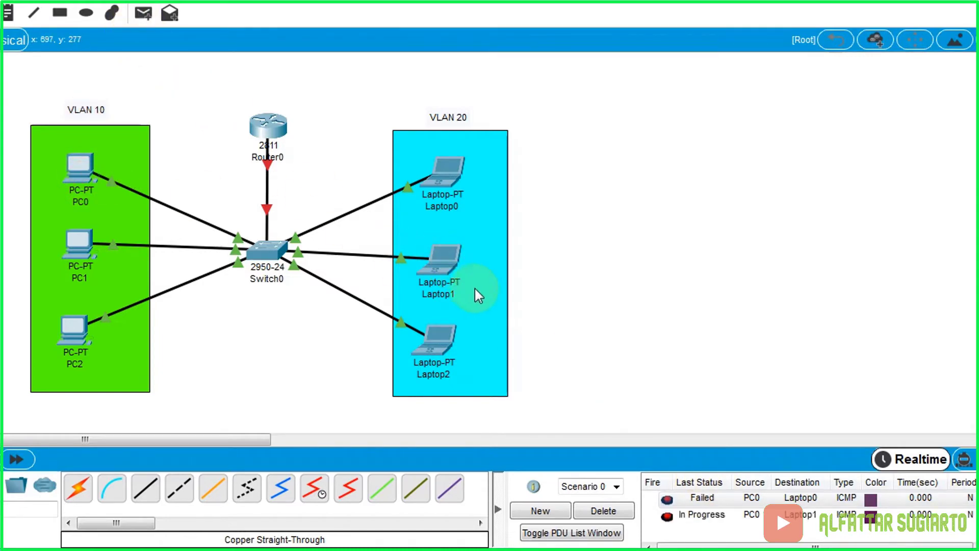
pyautogui.click(604, 511)
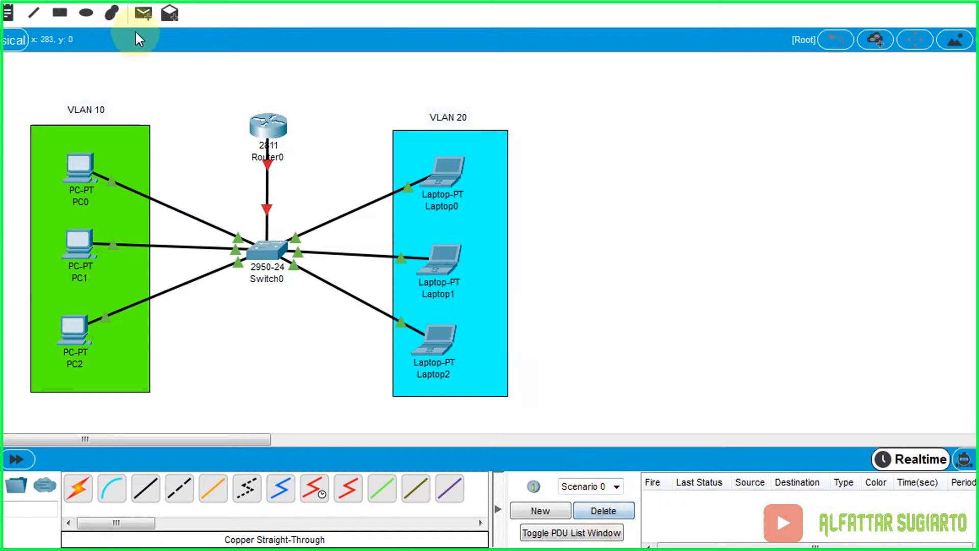
# Step: Repeat the simple PDU test from PC0 to Laptop0 and delete its entry from the scenario
pyautogui.click(143, 13)
pyautogui.click(81, 167)
pyautogui.click(418, 169)
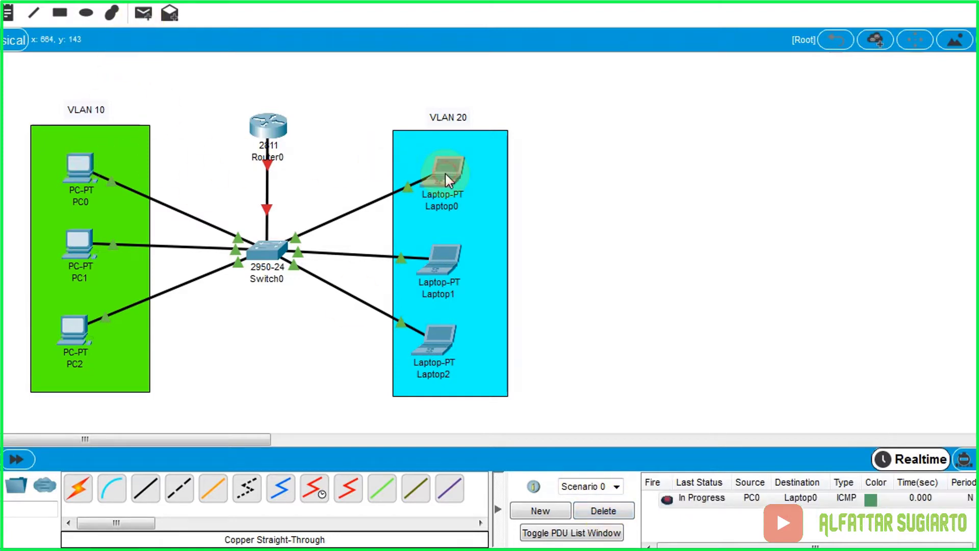
pyautogui.click(604, 510)
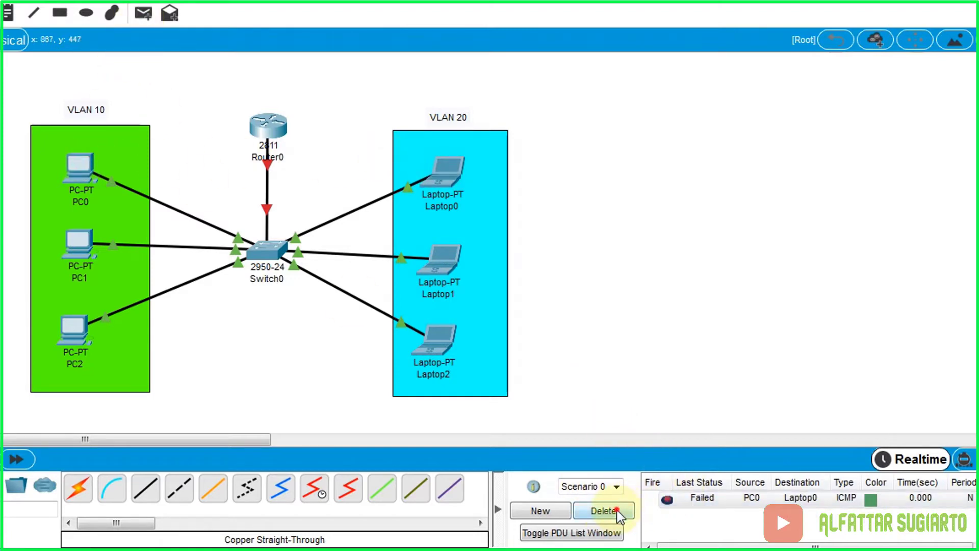
# Step: Test connectivity within VLAN 20 by sending simple PDUs from Laptop0 to Laptop1 and to Laptop2, clearing the PDU list after each
pyautogui.click(144, 13)
pyautogui.click(441, 169)
pyautogui.click(444, 265)
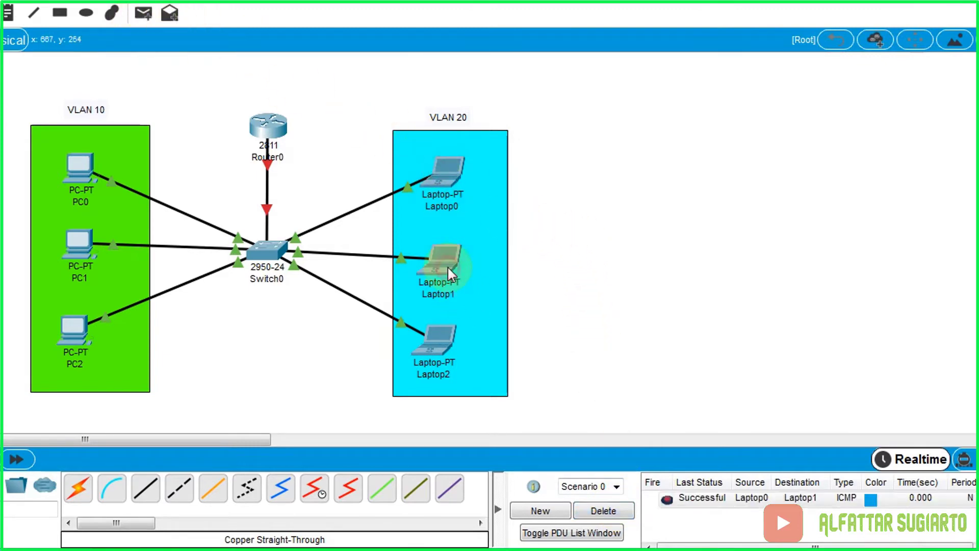
pyautogui.click(604, 510)
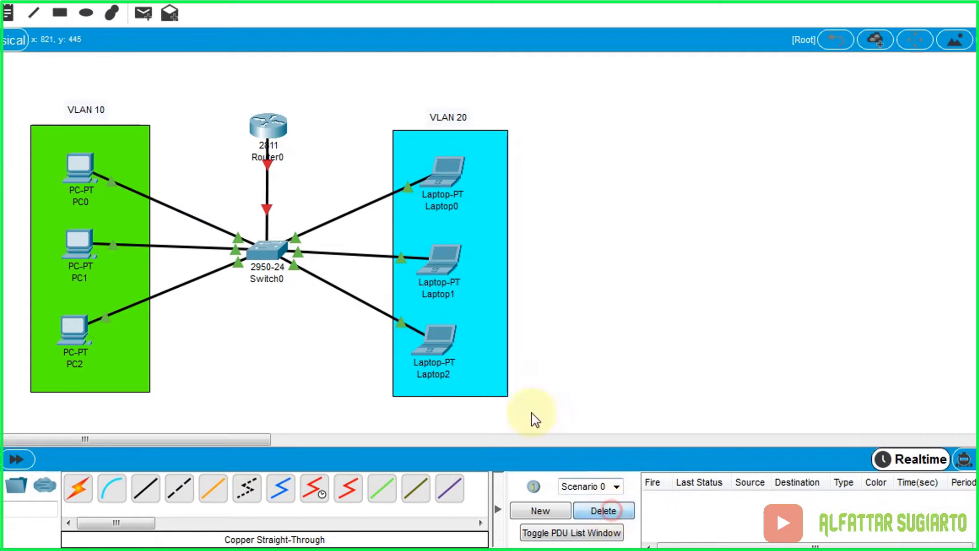
pyautogui.click(143, 13)
pyautogui.click(455, 171)
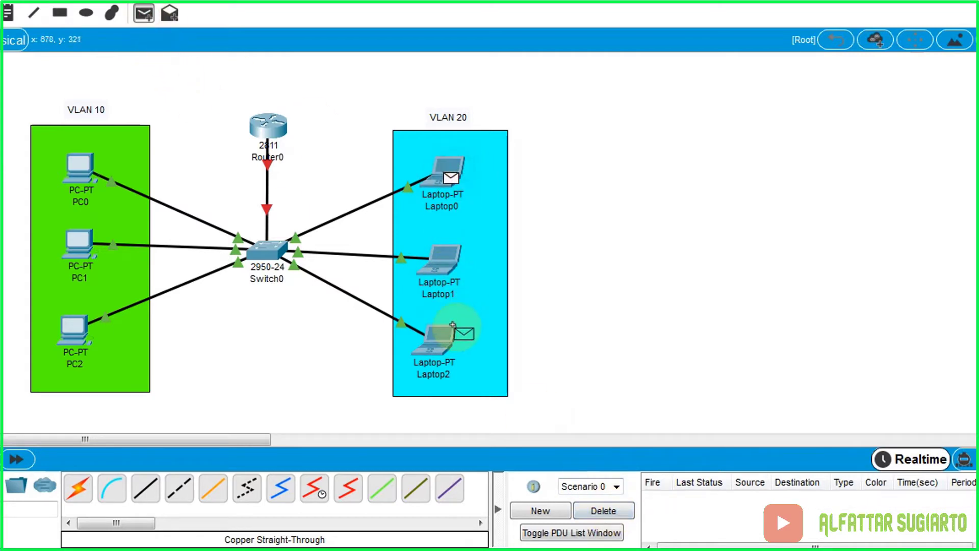
pyautogui.click(447, 341)
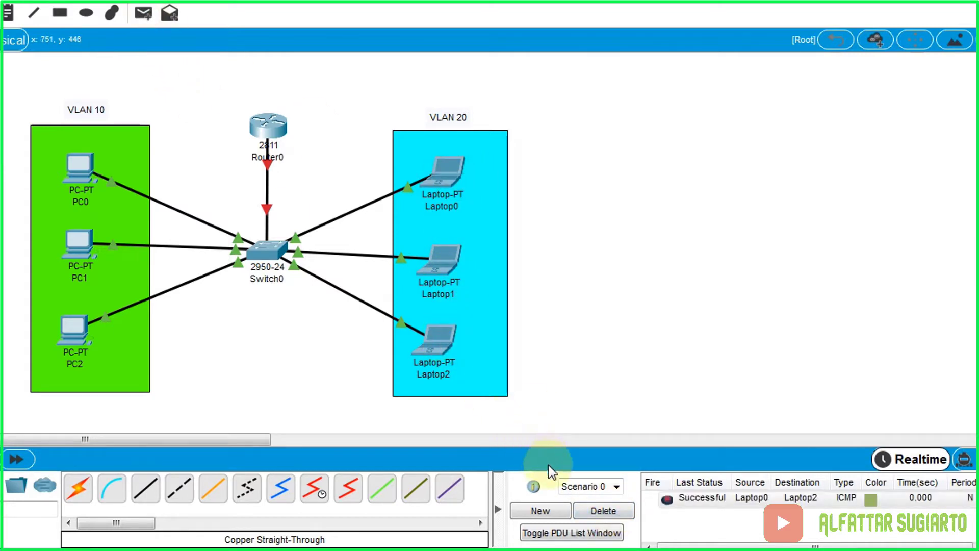
pyautogui.click(596, 510)
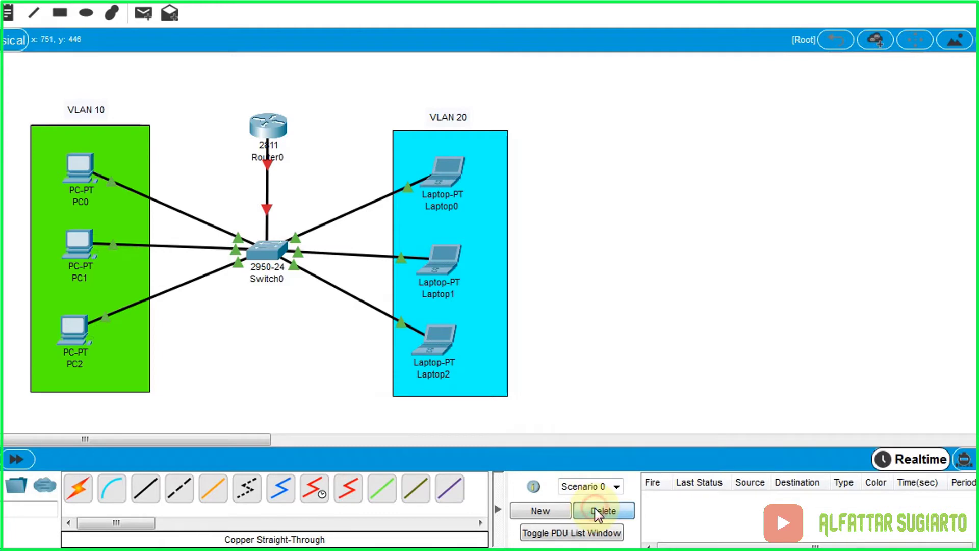
pyautogui.click(448, 91)
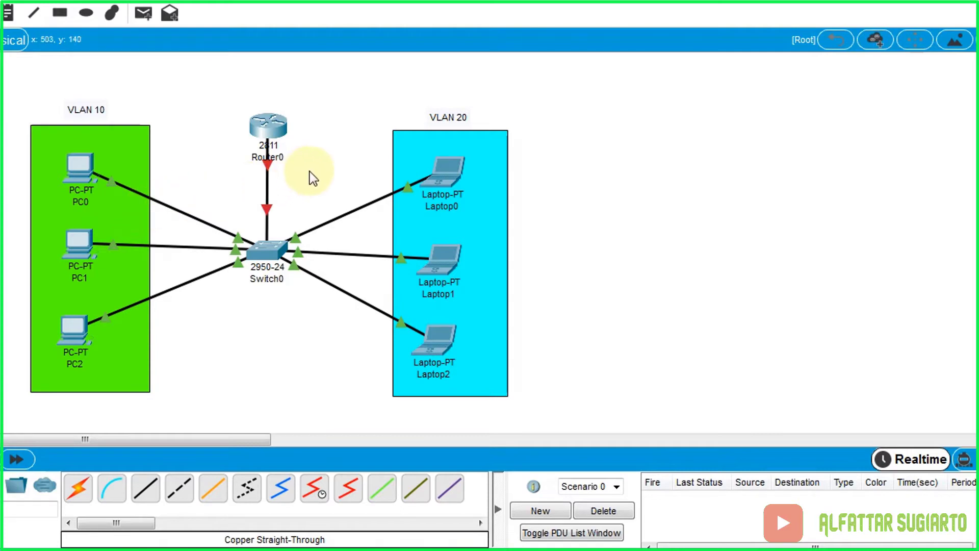
# Step: Open Switch0's command line and enter global configuration mode with the commands enab and conf term
pyautogui.click(271, 252)
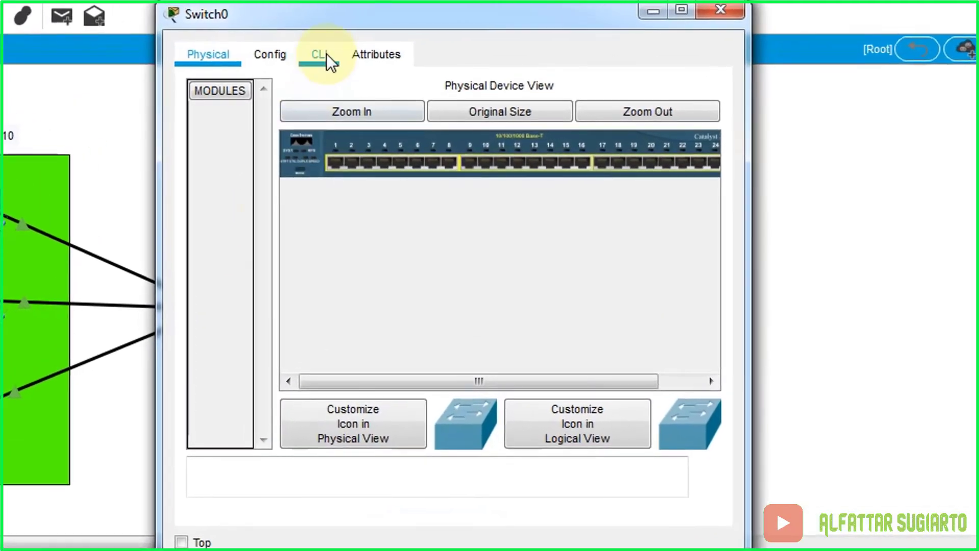
pyautogui.click(357, 43)
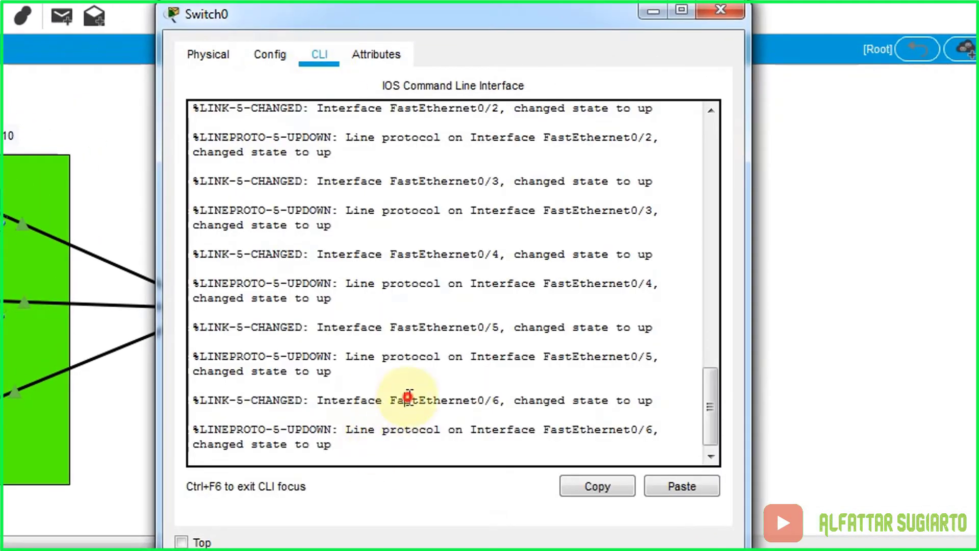
pyautogui.press('Return')
pyautogui.press('Return')
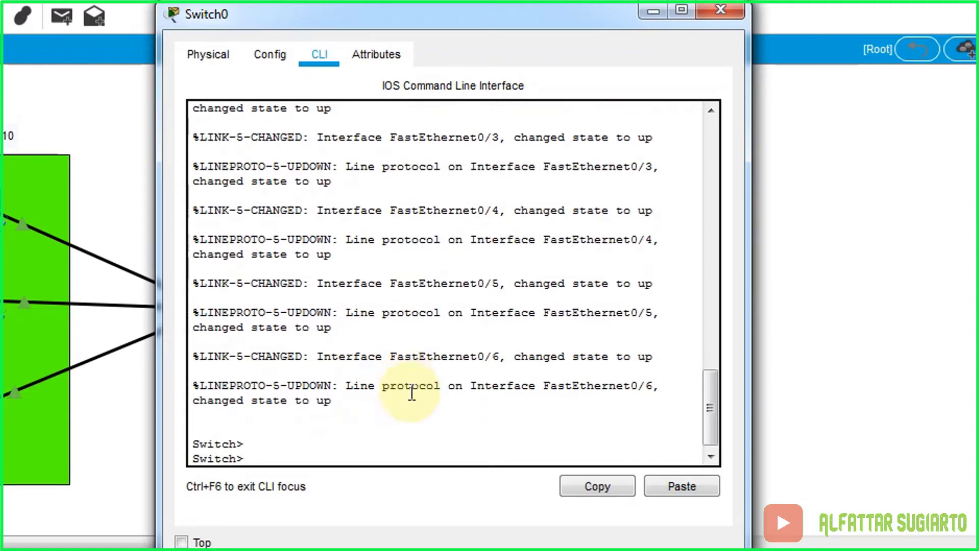
pyautogui.write('EN')
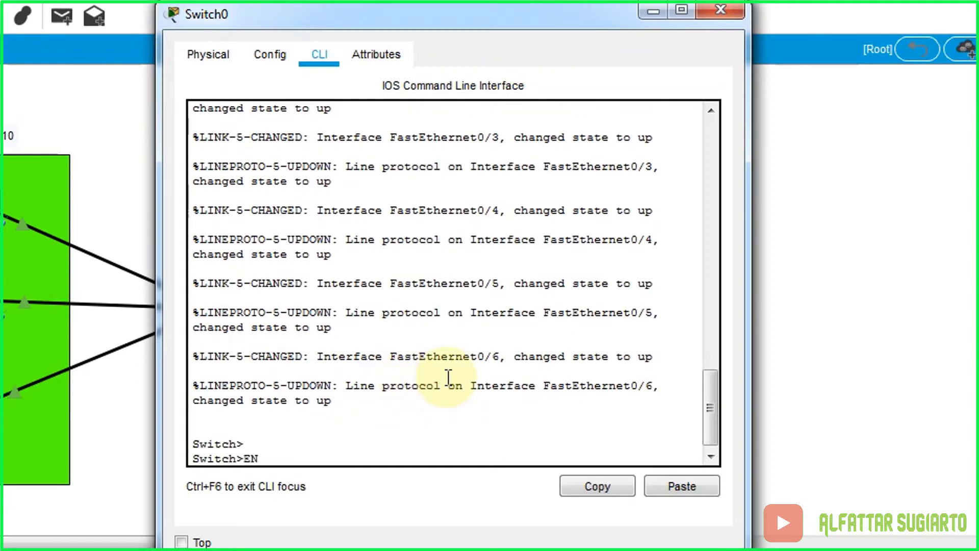
pyautogui.press('BackSpace')
pyautogui.press('BackSpace')
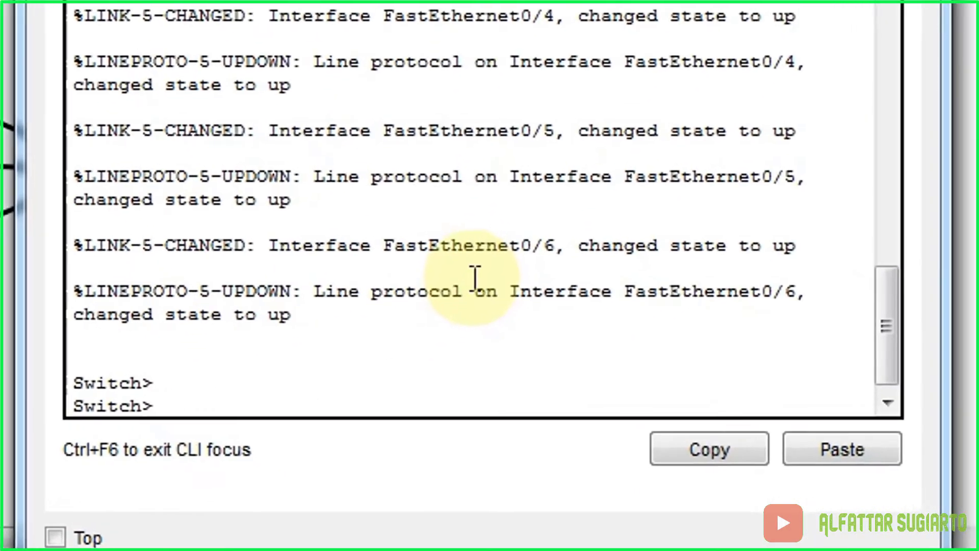
pyautogui.write('enab')
pyautogui.press('Return')
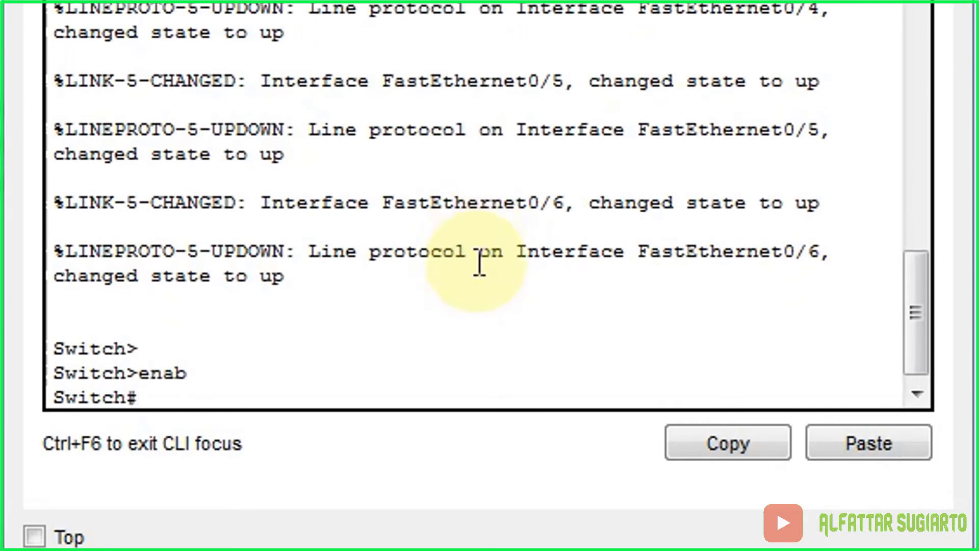
pyautogui.write('conf ter')
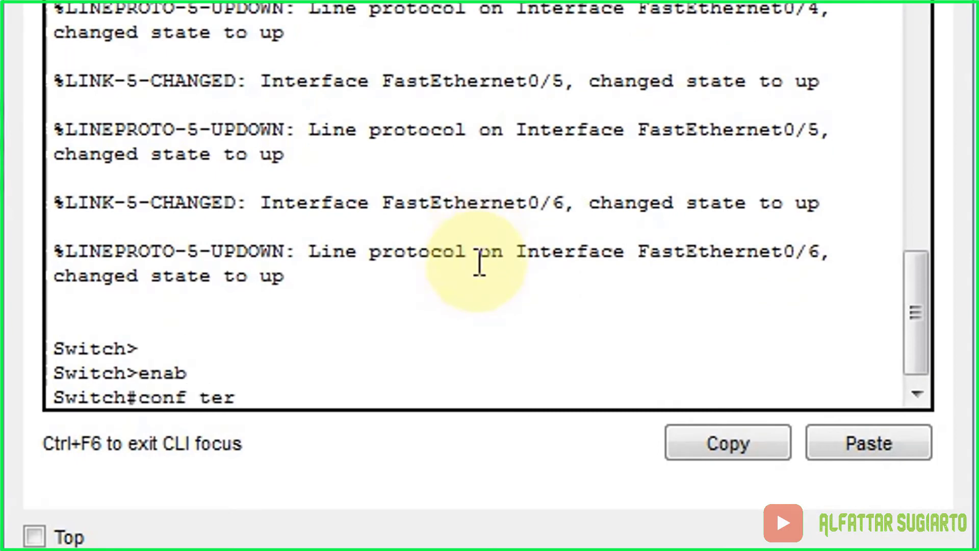
pyautogui.write('m')
pyautogui.press('Return')
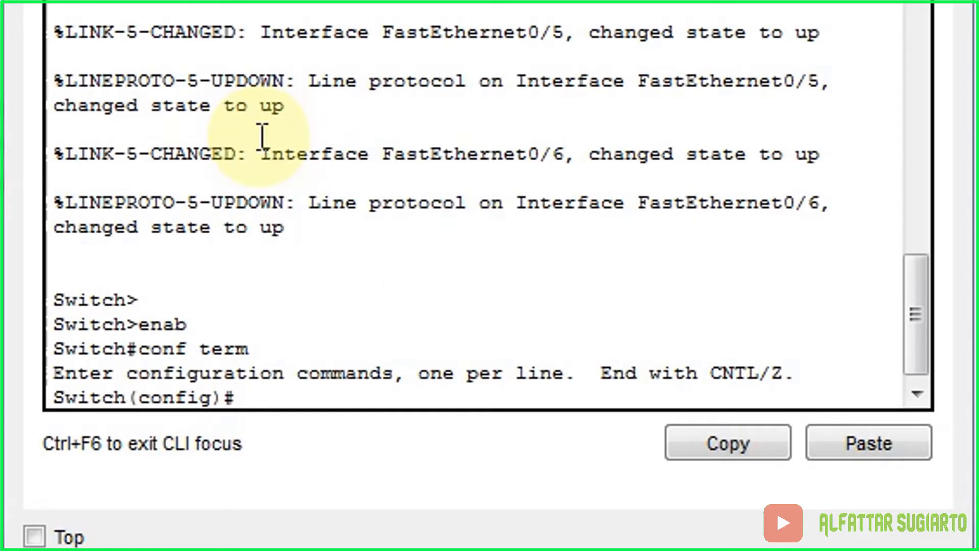
# Step: Create VLAN 10 on Switch0 and return to global configuration mode
pyautogui.write('vlan 10')
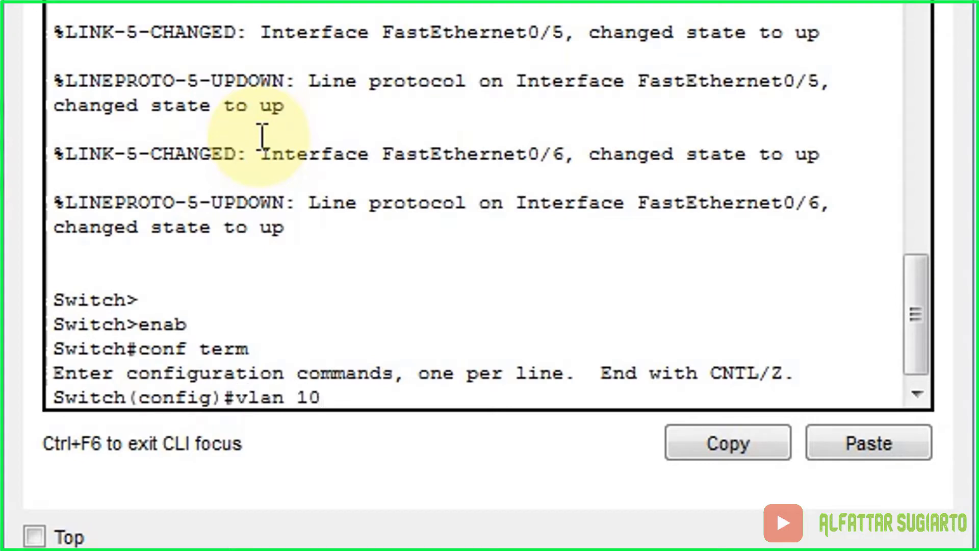
pyautogui.press('Return')
pyautogui.write('ex')
pyautogui.press('Return')
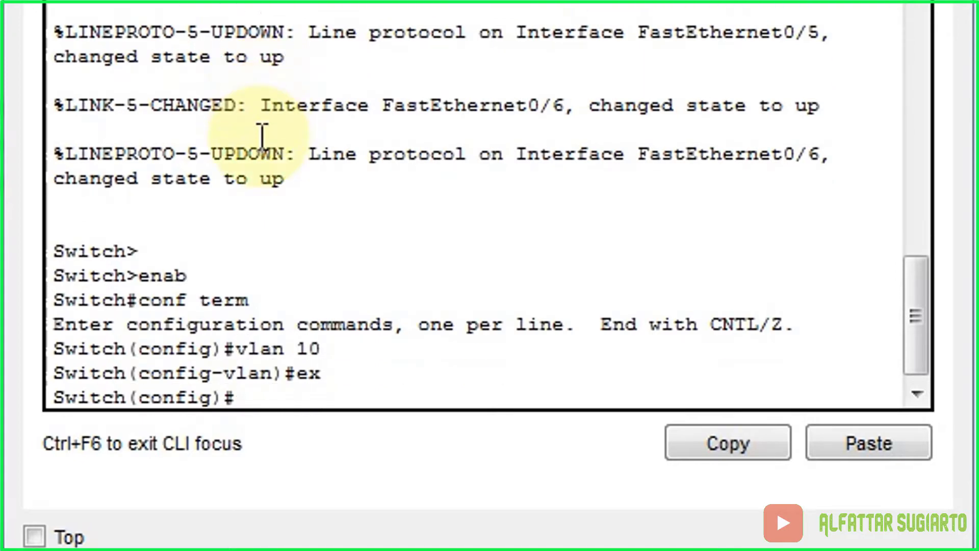
# Step: Create VLAN 20 on Switch0 and return through global configuration to privileged EXEC mode with ex
pyautogui.write('vlan 20')
pyautogui.press('Return')
pyautogui.write('e')
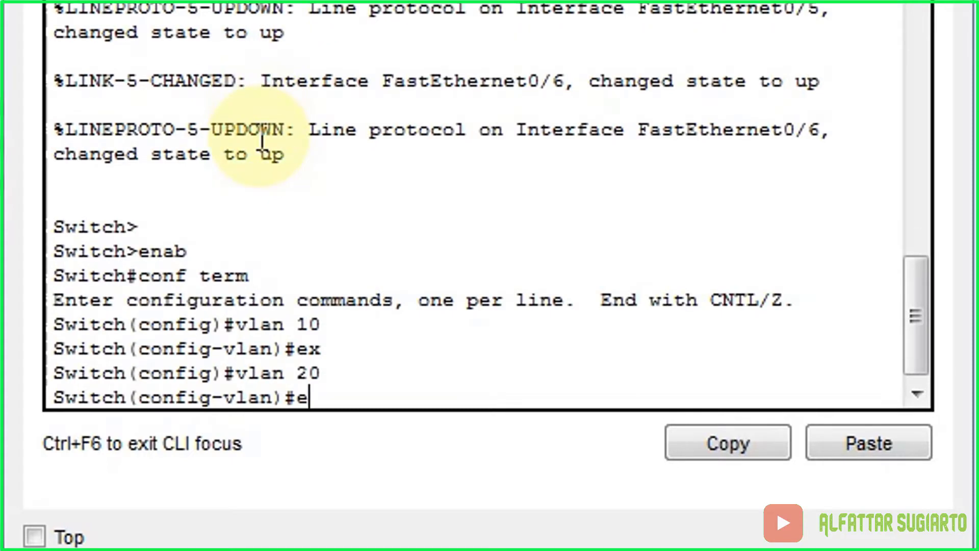
pyautogui.write('x')
pyautogui.press('Return')
pyautogui.press('Return')
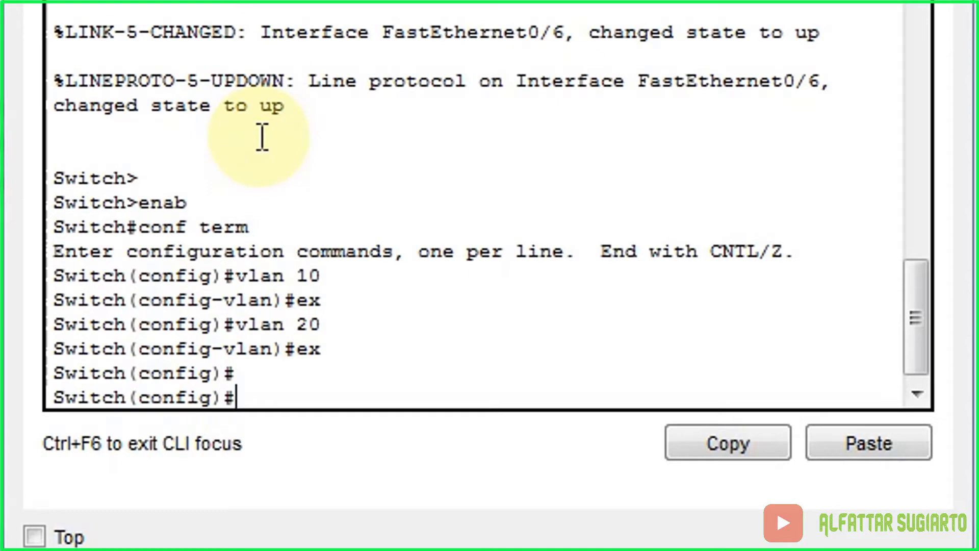
pyautogui.write('ex')
pyautogui.press('Return')
pyautogui.press('Return')
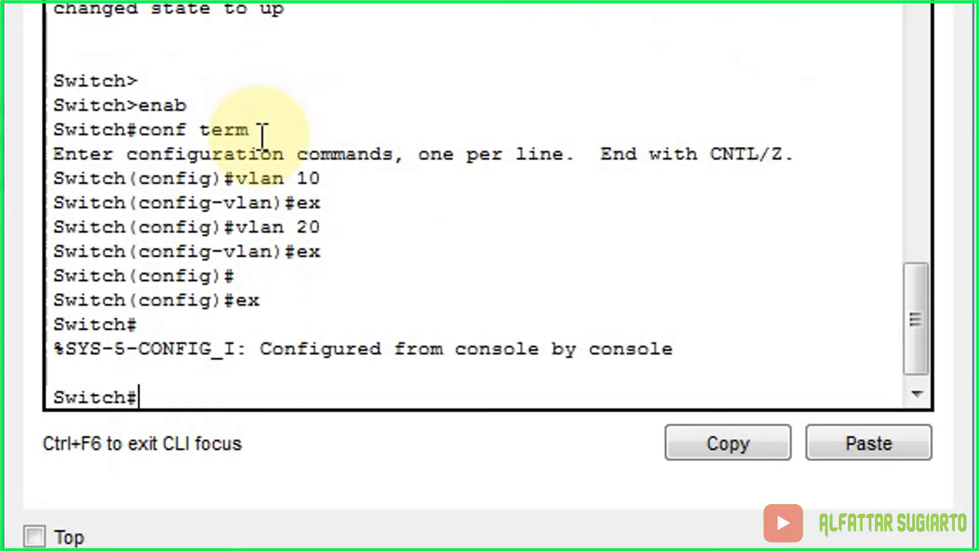
# Step: Display the switch's VLAN table with show vlan, examine the VLAN 10 and 20 entries, and page through to the end
pyautogui.write('show vlan')
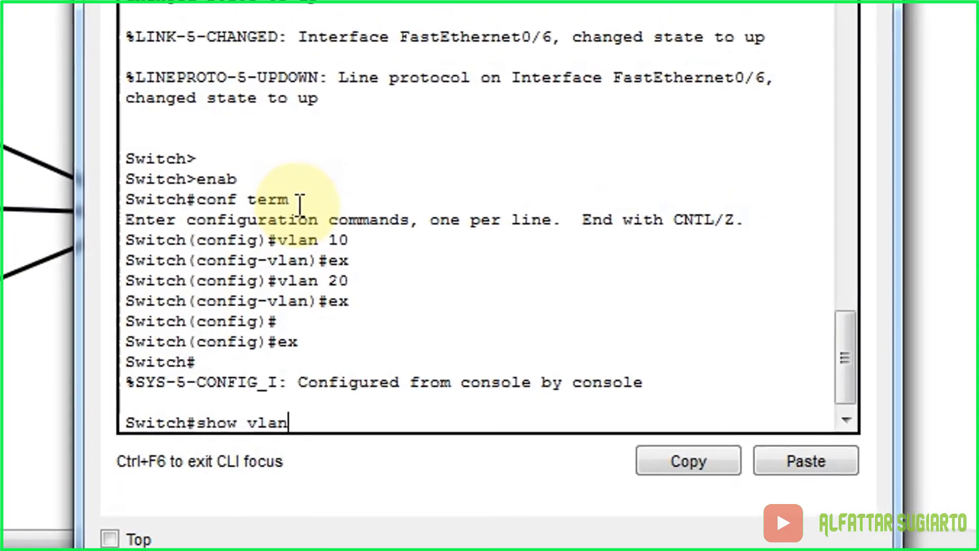
pyautogui.press('Return')
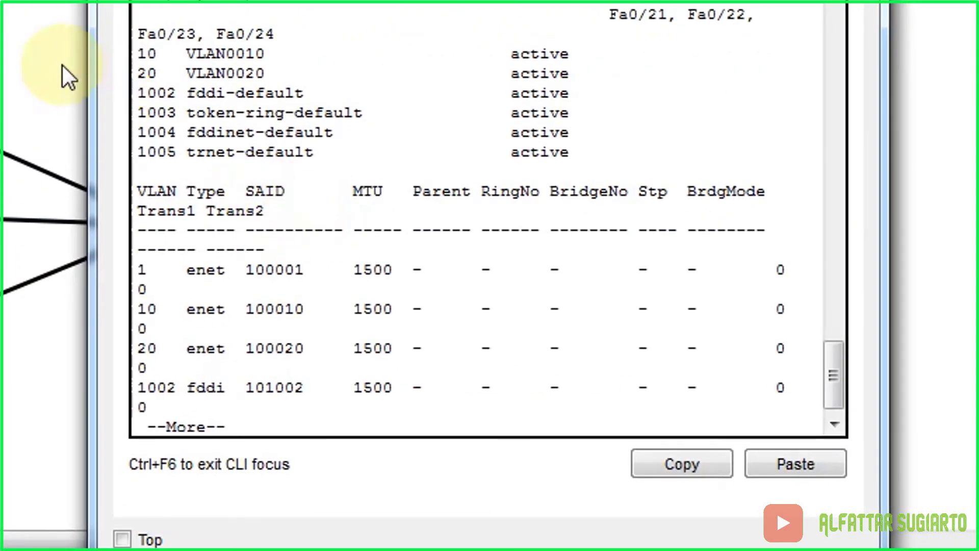
pyautogui.click(139, 55)
pyautogui.moveTo(140, 55); pyautogui.dragTo(609, 72)
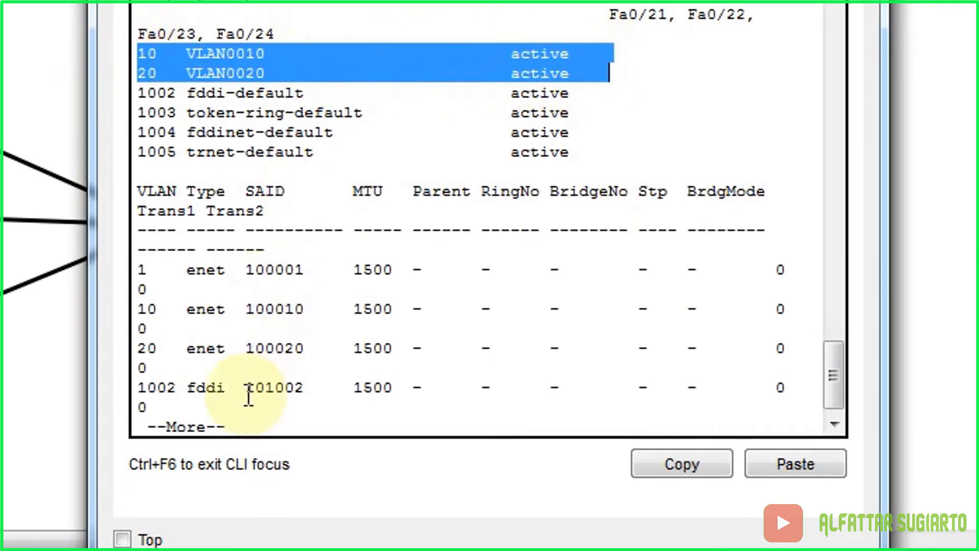
pyautogui.click(241, 421)
pyautogui.press('Return')
pyautogui.press('Return')
pyautogui.press('Return')
pyautogui.press('Return')
pyautogui.press('Return')
pyautogui.press('Return')
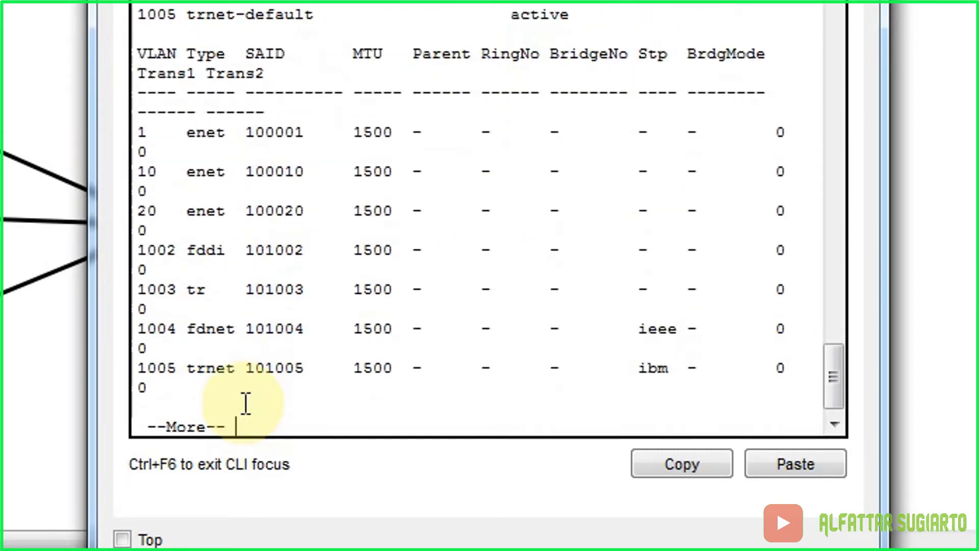
pyautogui.press('Return')
pyautogui.press('Return')
pyautogui.press('Return')
pyautogui.press('Return')
pyautogui.press('Return')
pyautogui.press('Return')
pyautogui.press('Return')
pyautogui.press('Return')
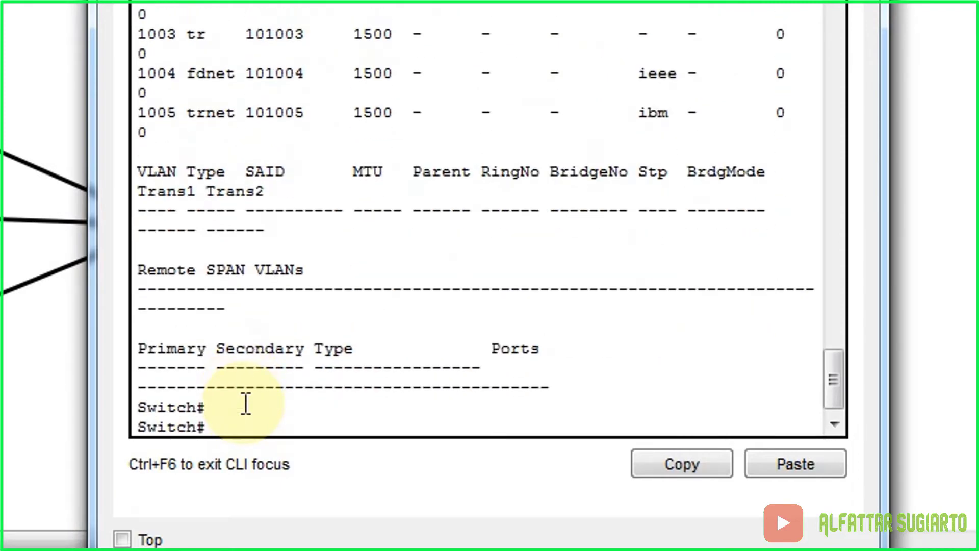
# Step: Try to enter interface fa0/1 from privileged EXEC mode with inter fa0/1
pyautogui.write('inter fa0/1')
pyautogui.press('Return')
pyautogui.press('Return')
pyautogui.press('Return')
pyautogui.press('Return')
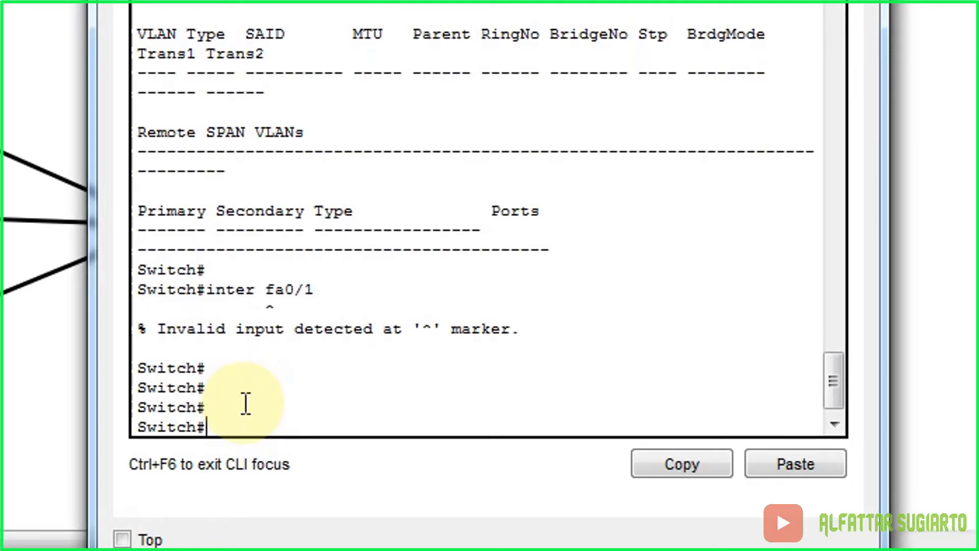
# Step: Enter global configuration mode with conf term and set interface fa0/1 to access mode using switchport mode access
pyautogui.write('conf ter')
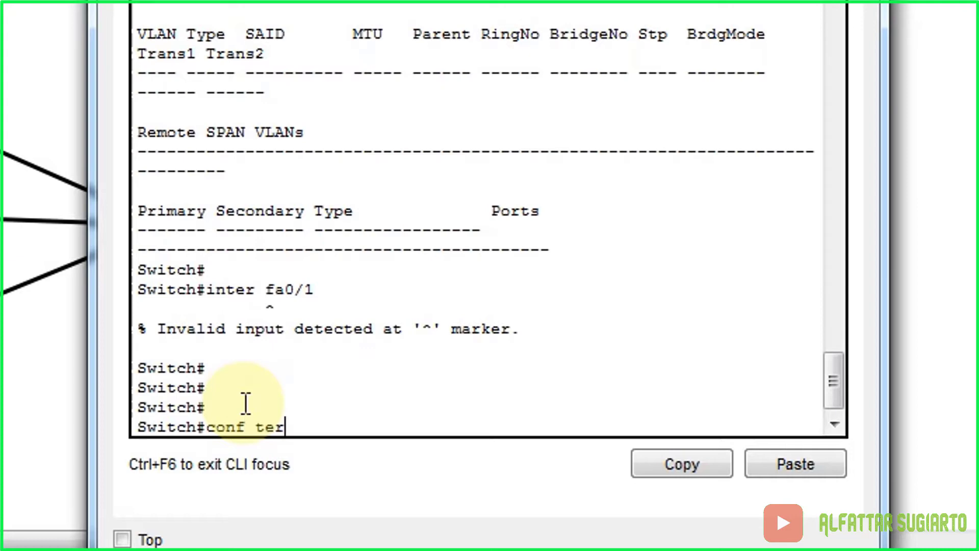
pyautogui.write('m')
pyautogui.press('Return')
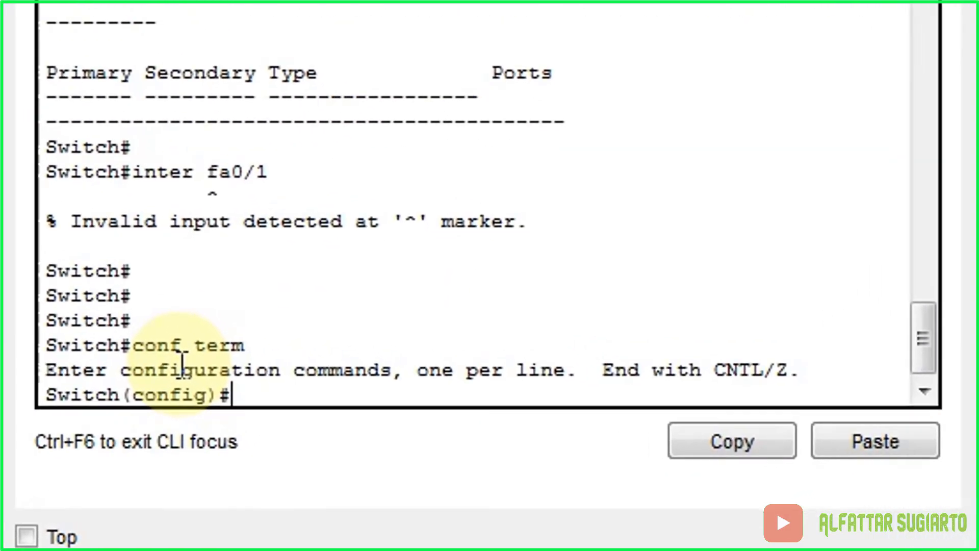
pyautogui.write('inter fa')
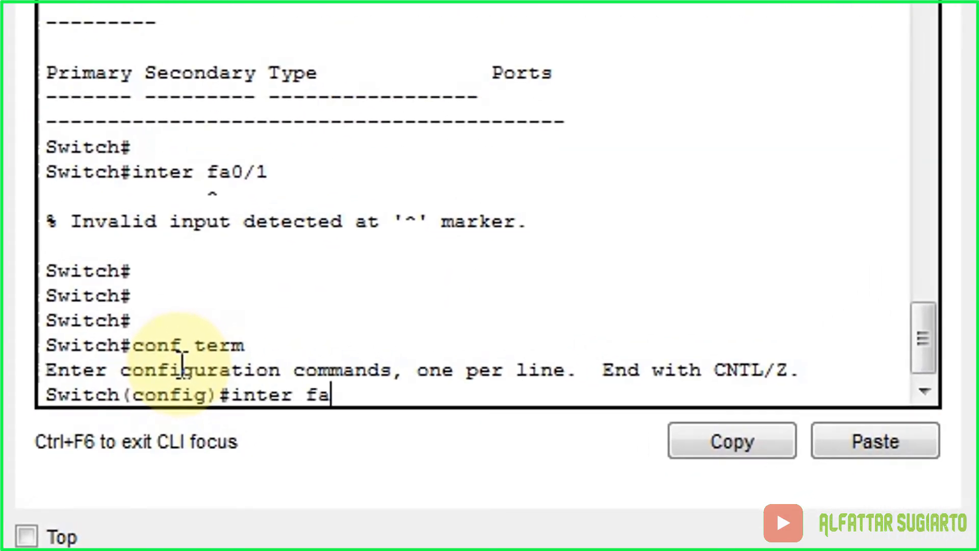
pyautogui.write('0/1')
pyautogui.press('Return')
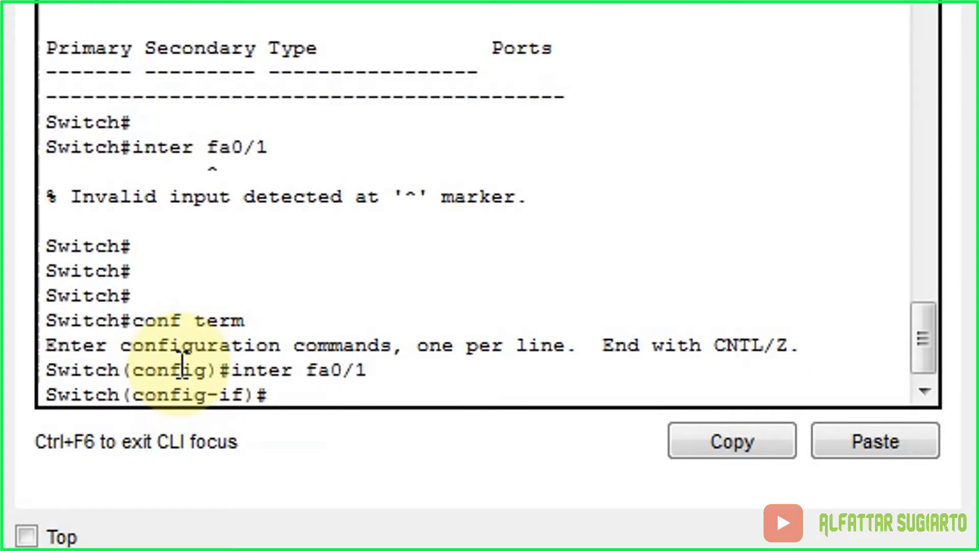
pyautogui.write('switch')
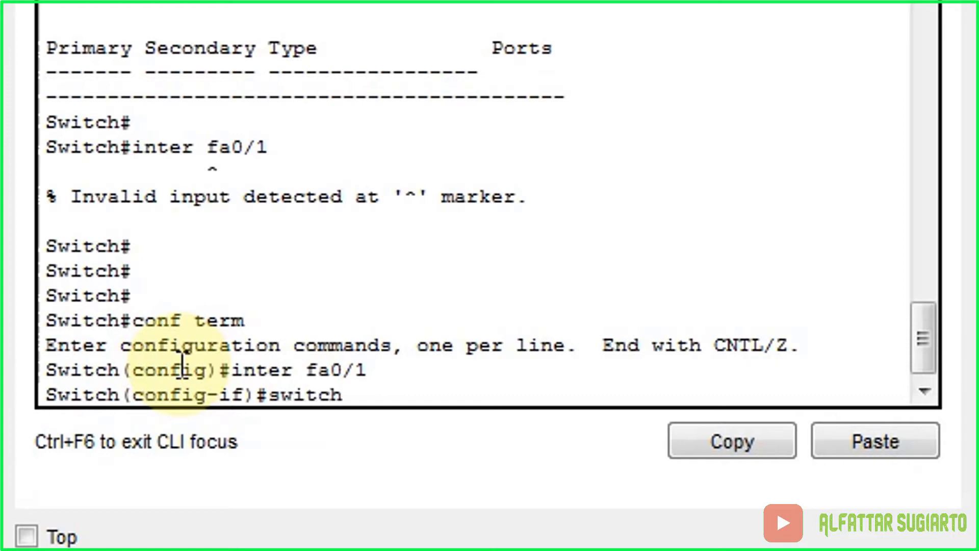
pyautogui.write('port mode')
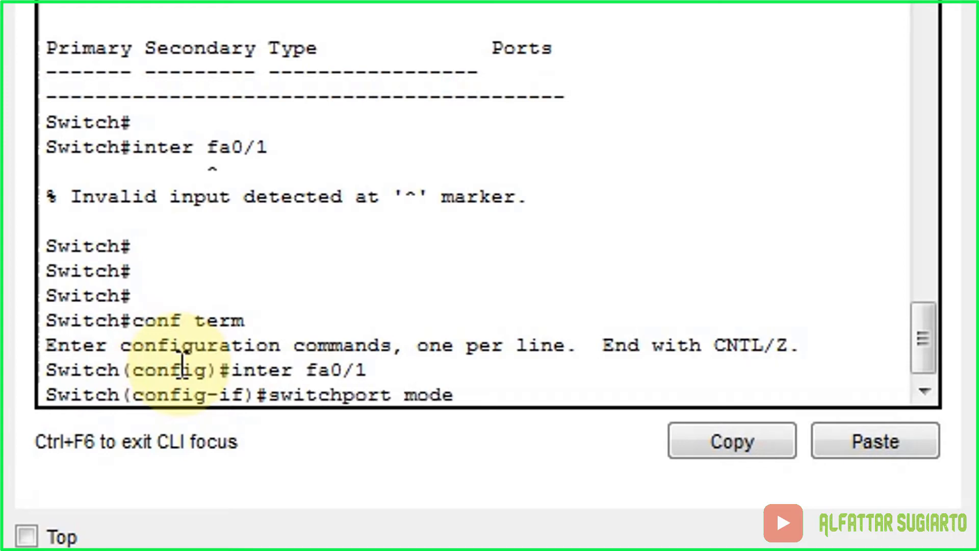
pyautogui.write(' access')
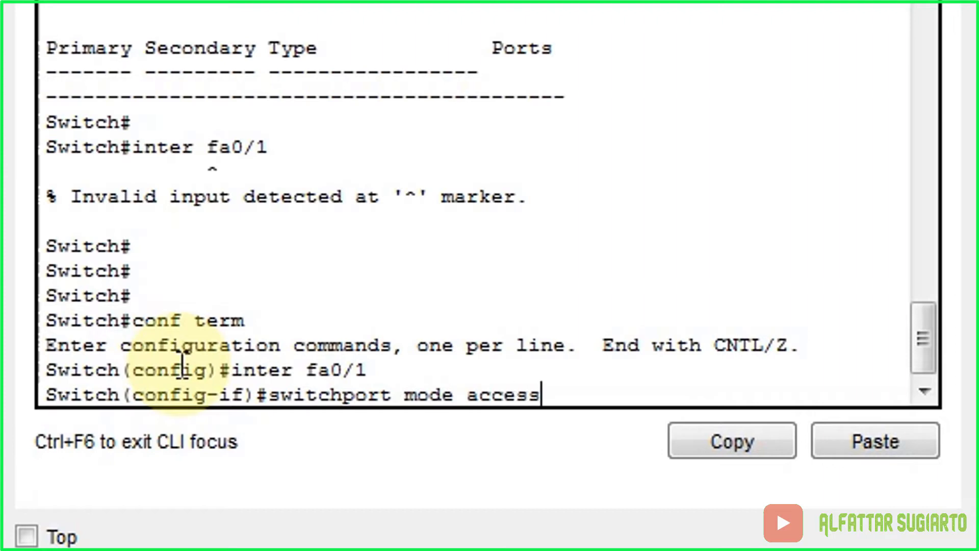
pyautogui.press('Return')
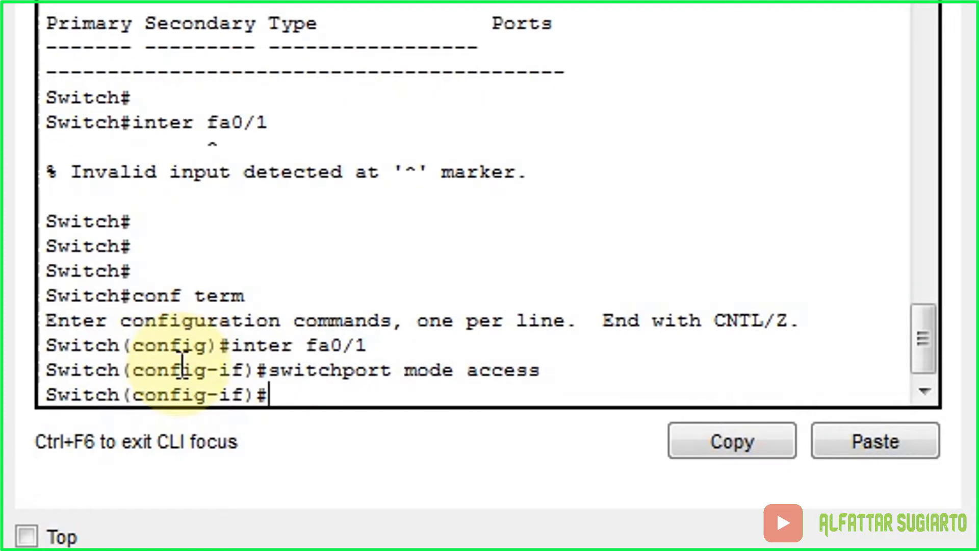
# Step: Assign interface fa0/1 to VLAN 10 with switchport access vlan 10 and return to global configuration mode
pyautogui.write('swit')
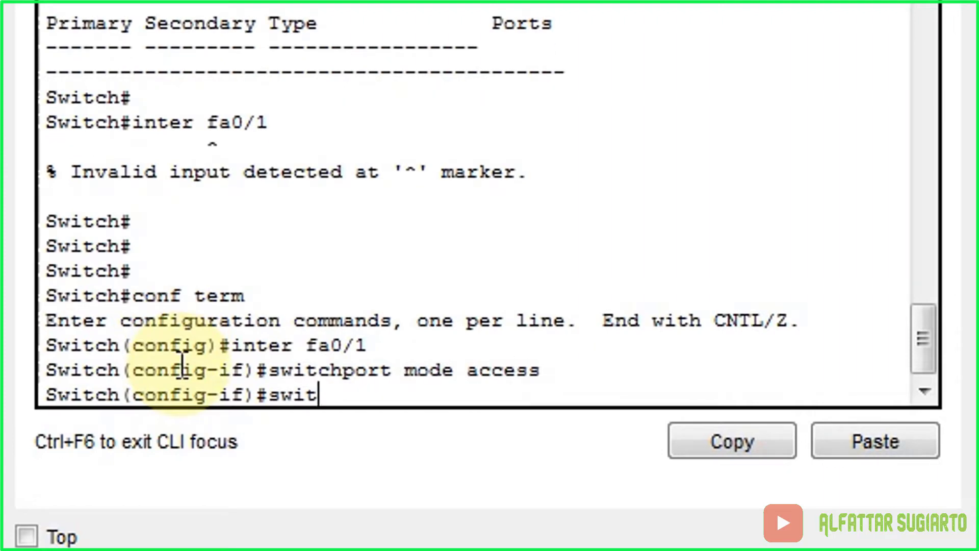
pyautogui.write('chport')
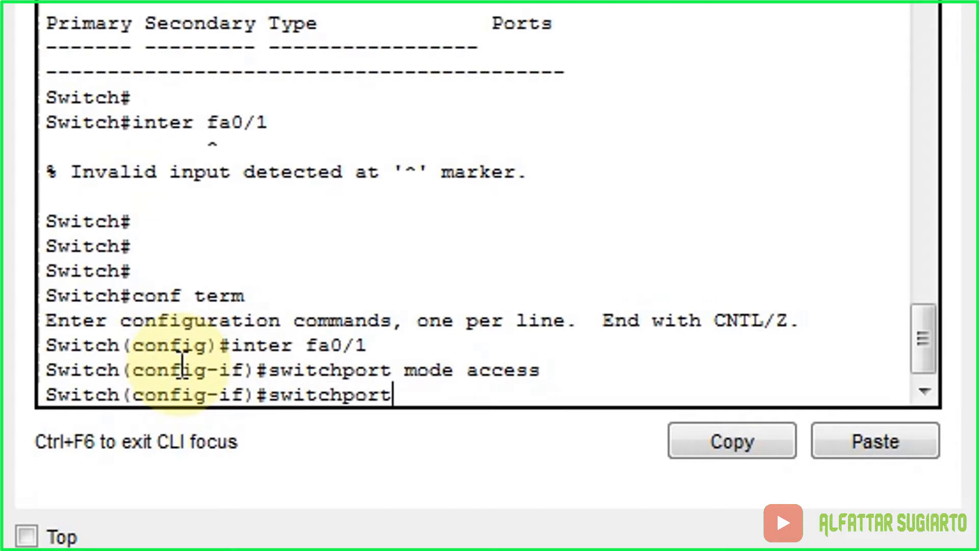
pyautogui.write(' acces')
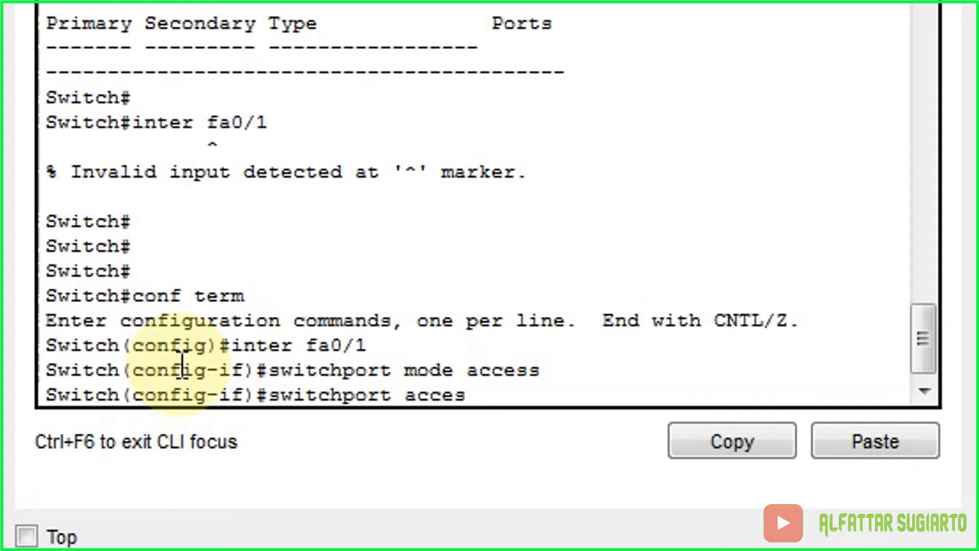
pyautogui.write('s vlan 10')
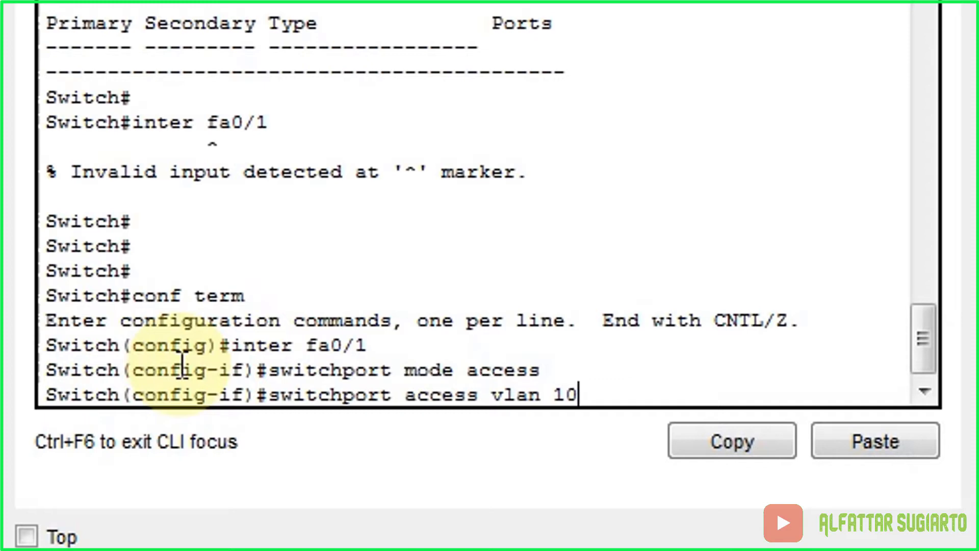
pyautogui.press('Return')
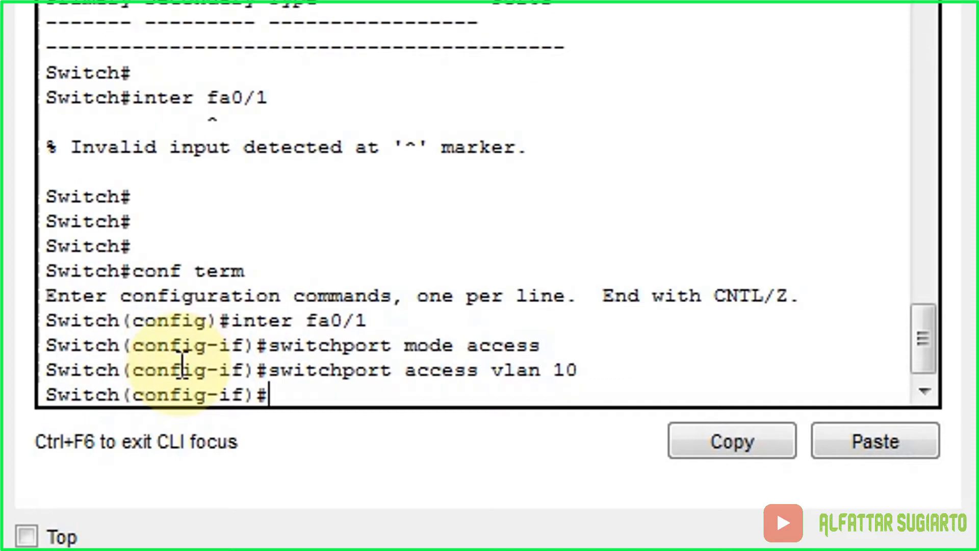
pyautogui.write('ex')
pyautogui.press('Return')
pyautogui.press('Return')
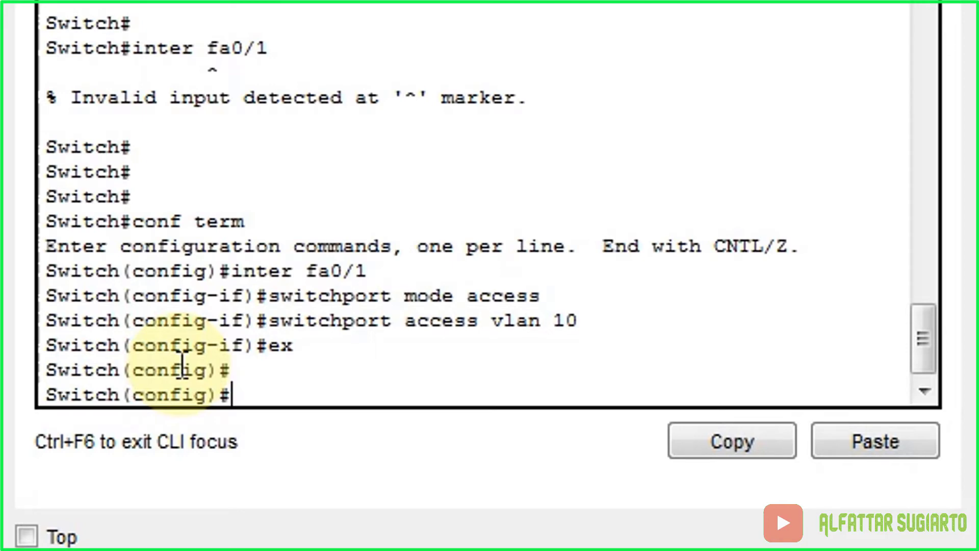
# Step: Enter interface fa0/2 and set it to access mode using switchport mode access
pyautogui.press('Up')
pyautogui.press('Up')
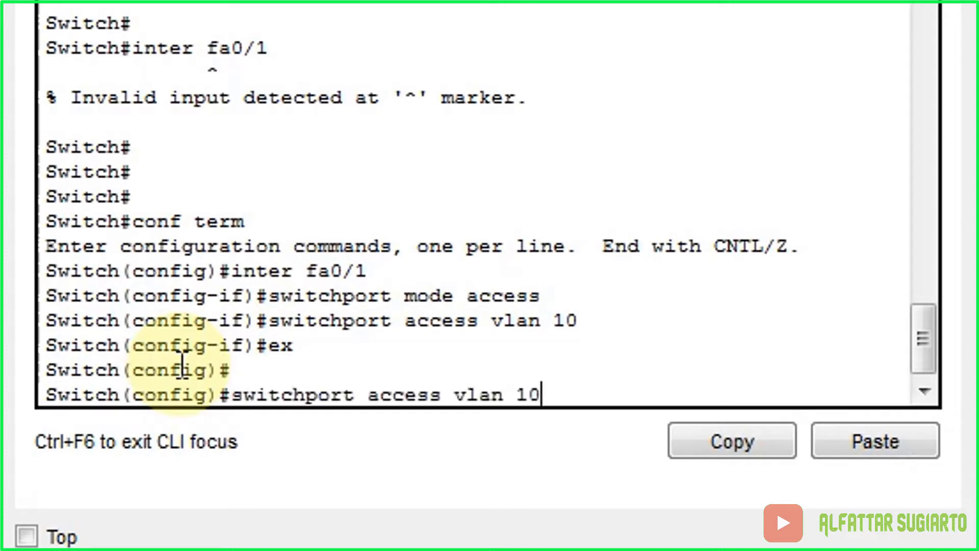
pyautogui.press('Up')
pyautogui.press('Up')
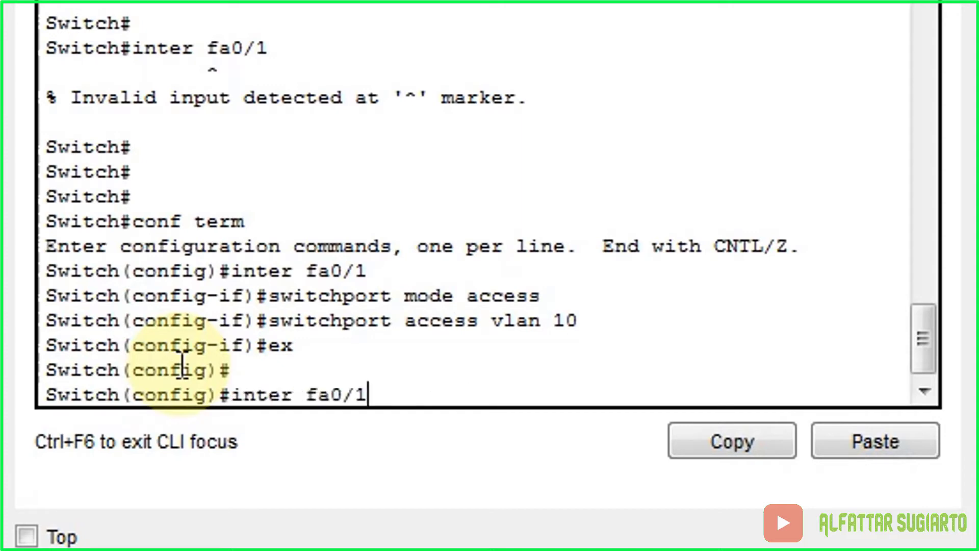
pyautogui.press('BackSpace')
pyautogui.write('2')
pyautogui.press('Return')
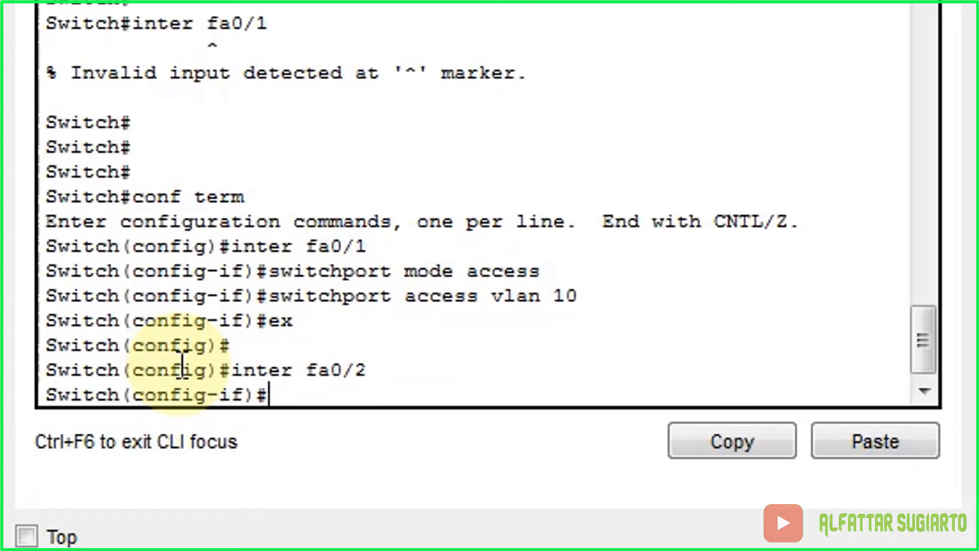
pyautogui.press('Up')
pyautogui.press('Up')
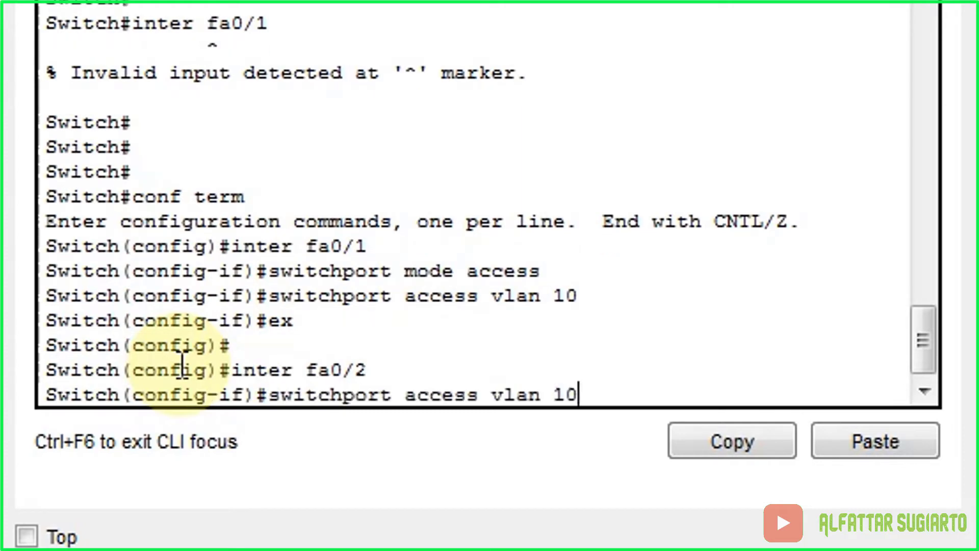
pyautogui.press('Up')
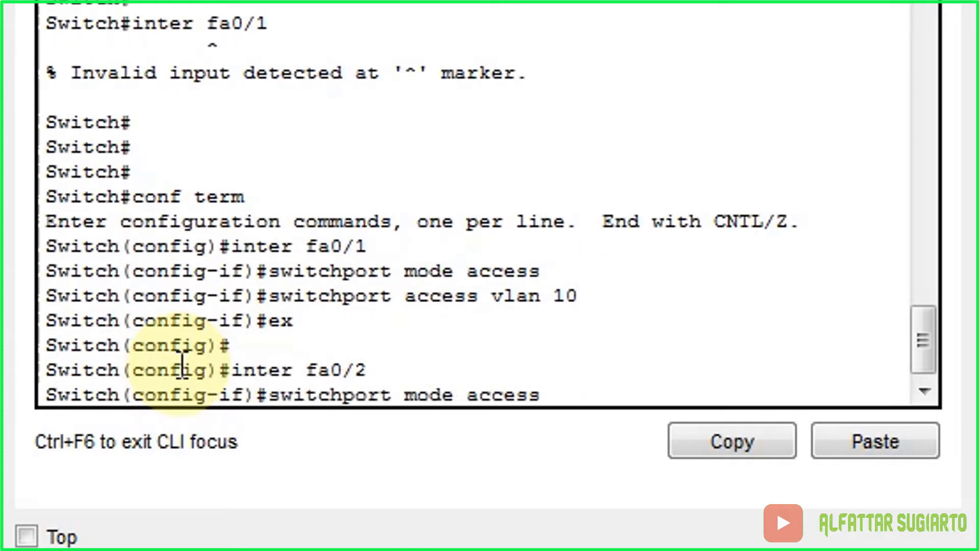
pyautogui.press('Return')
# Step: Assign interface fa0/2 to VLAN 10 with switchport access vlan 10 and return to global configuration mode
pyautogui.press('Up')
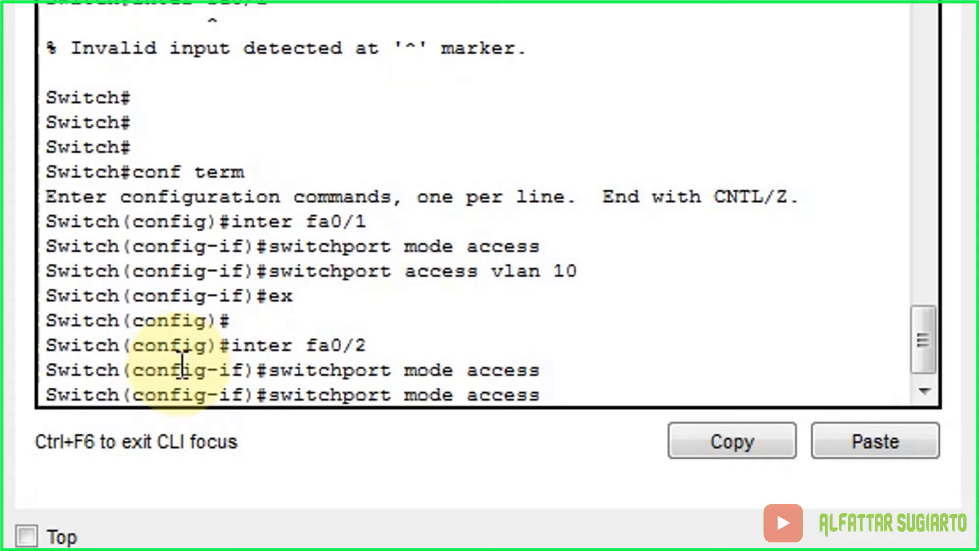
pyautogui.press('Up')
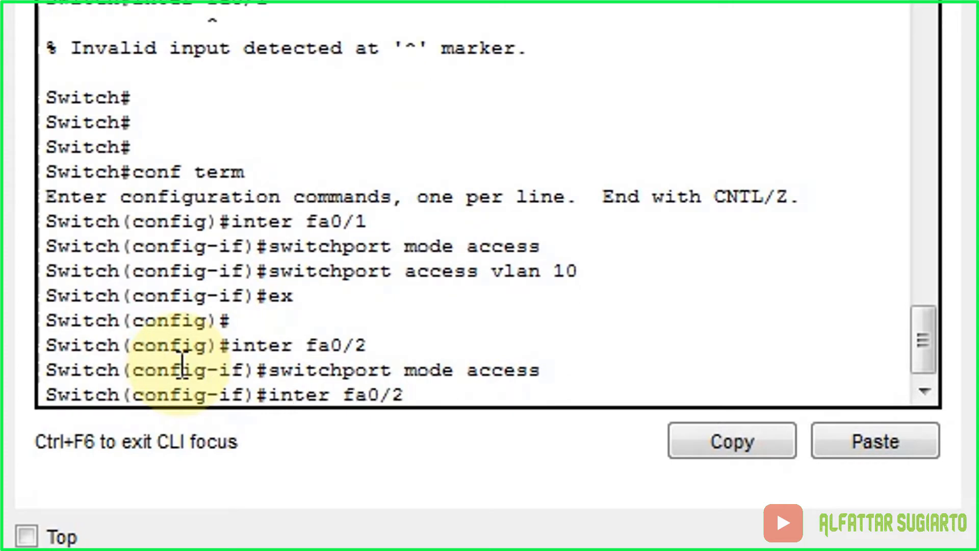
pyautogui.press('Up')
pyautogui.press('Up')
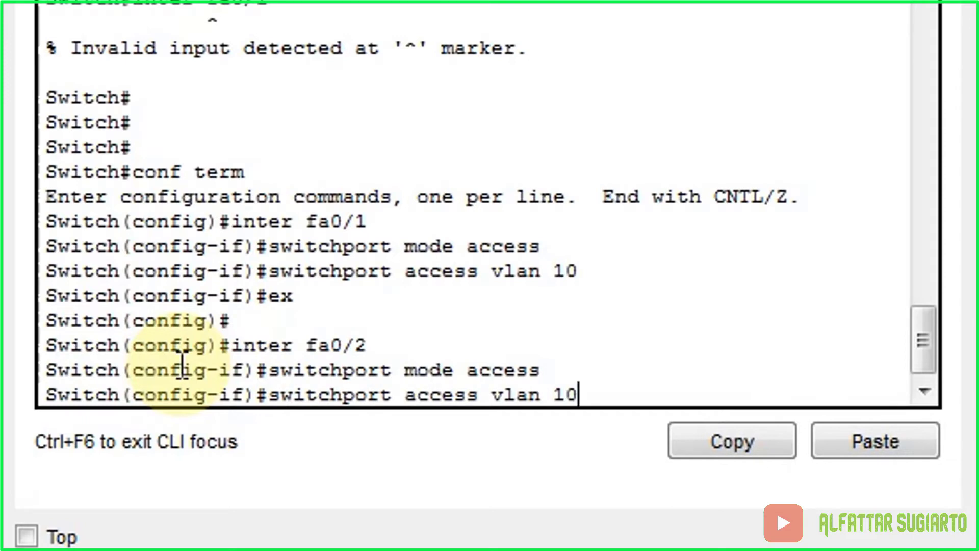
pyautogui.press('Return')
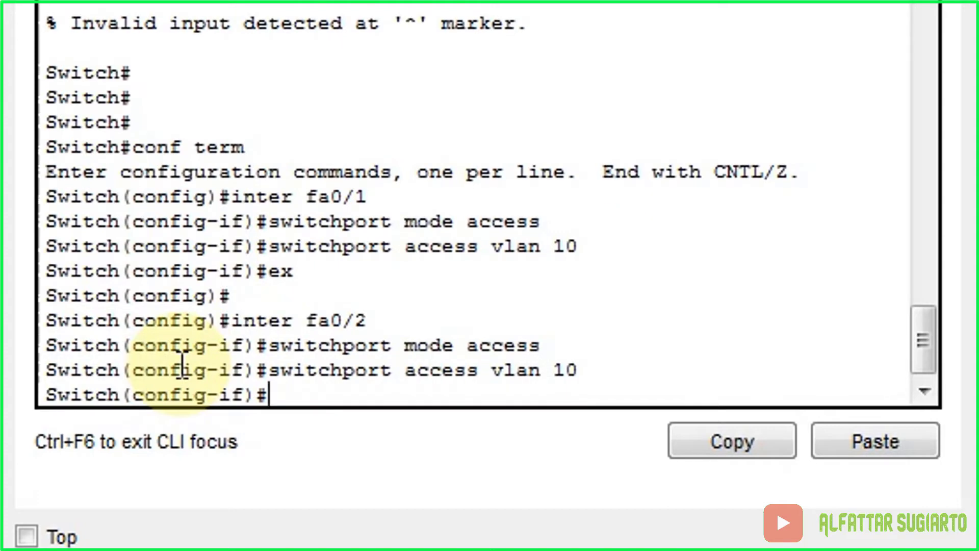
pyautogui.write('ex')
pyautogui.press('Return')
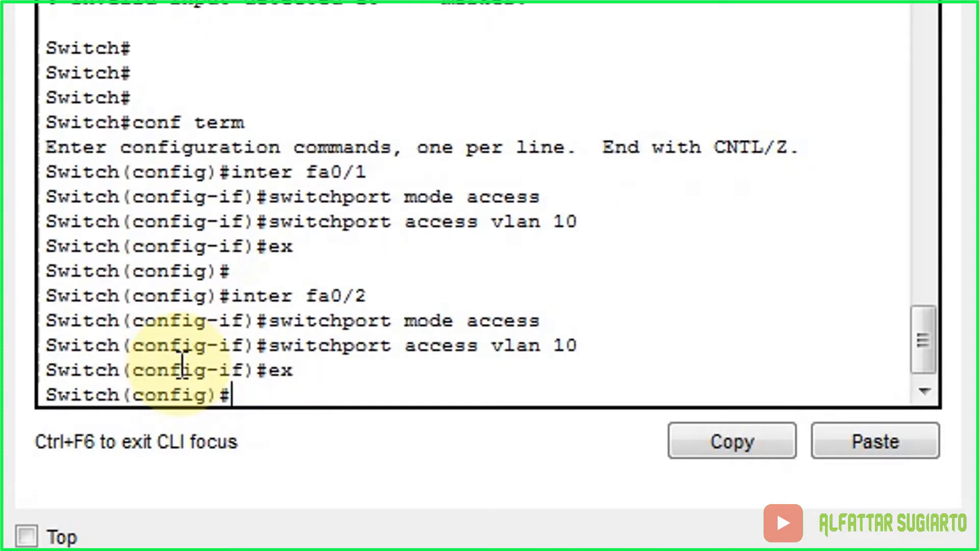
pyautogui.press('Return')
# Step: Enter interface fa0/3 and set it to access mode using switchport mode access
pyautogui.press('Up')
pyautogui.press('Up')
pyautogui.press('Up')
pyautogui.press('Up')
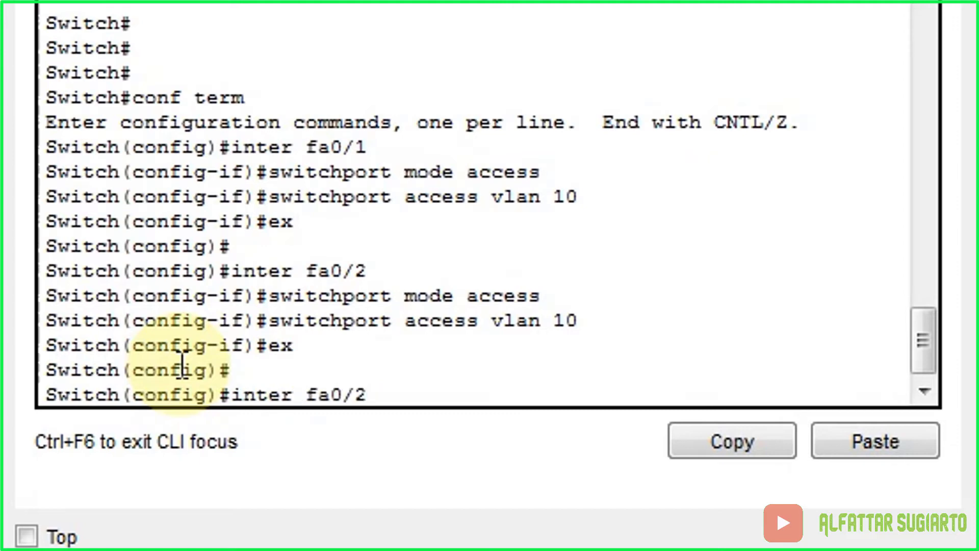
pyautogui.press('BackSpace')
pyautogui.write('3')
pyautogui.press('Return')
pyautogui.press('Up')
pyautogui.press('Up')
pyautogui.press('Up')
pyautogui.press('Up')
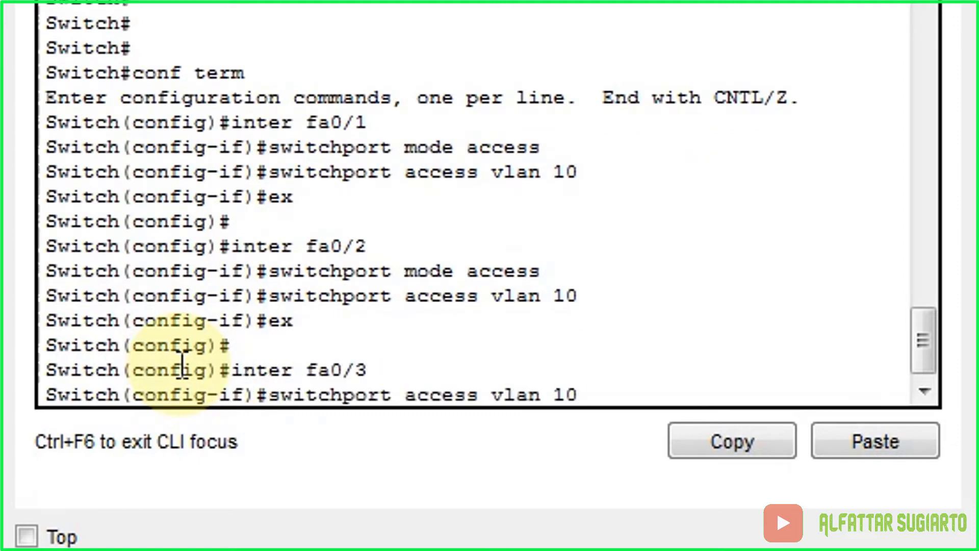
pyautogui.press('Return')
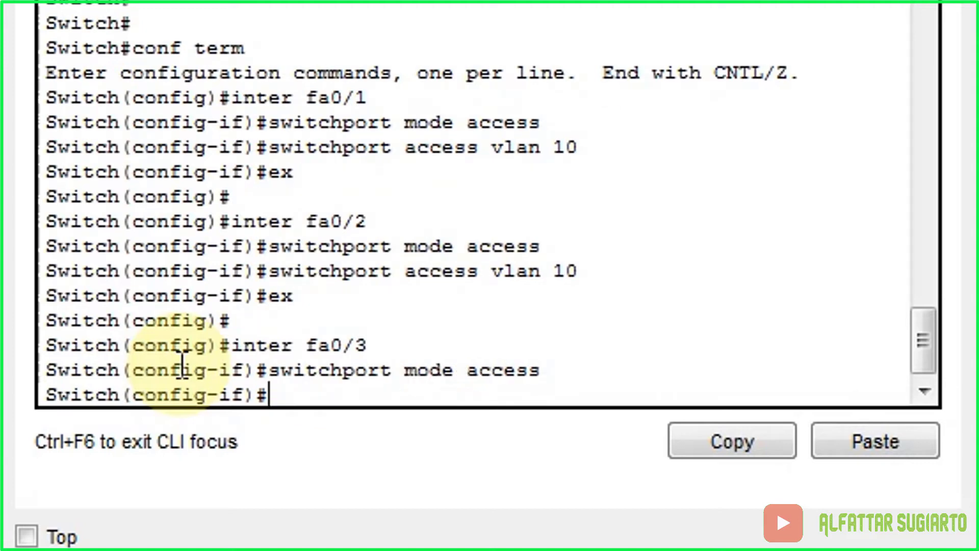
# Step: Assign interface fa0/3 to VLAN 10 with switchport access vlan 10 and return to global configuration mode
pyautogui.press('Up')
pyautogui.press('Up')
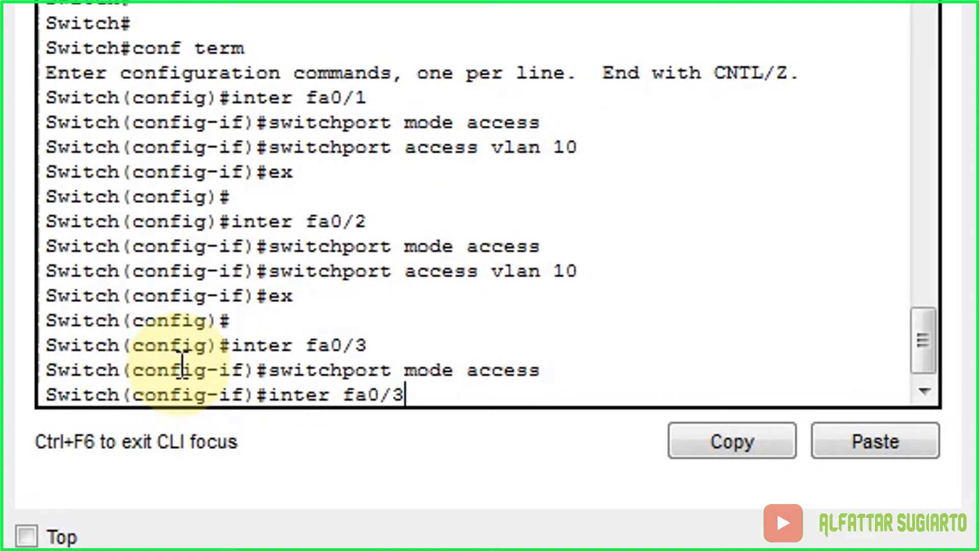
pyautogui.press('Up')
pyautogui.press('Up')
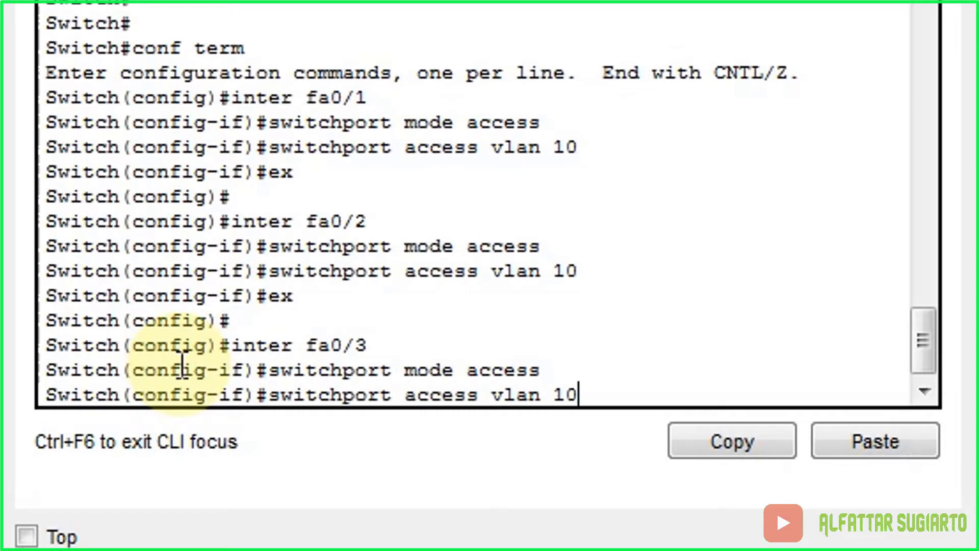
pyautogui.press('Return')
pyautogui.write('ex')
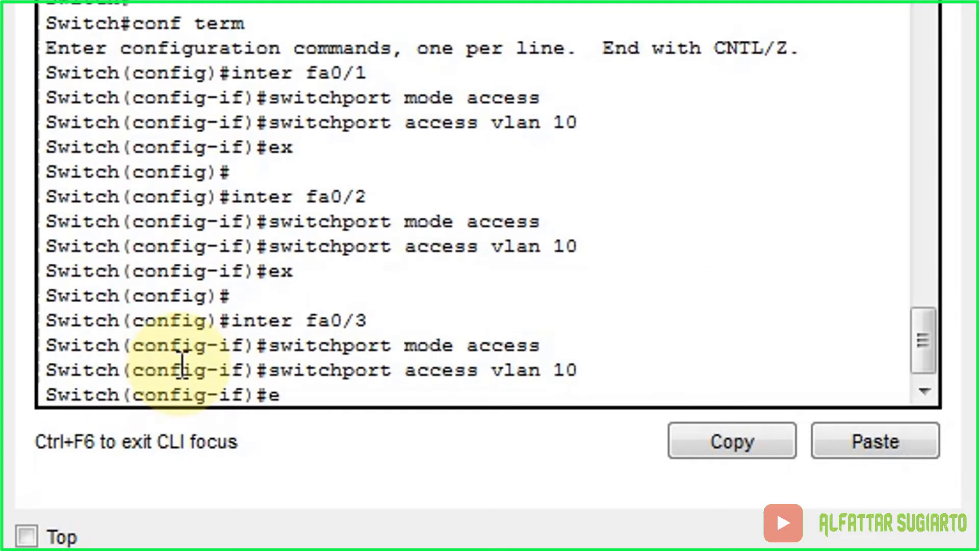
pyautogui.press('Return')
pyautogui.press('Return')
# Step: Enter interface fa0/4 and set it to access mode using switchport mode access
pyautogui.write('ex')
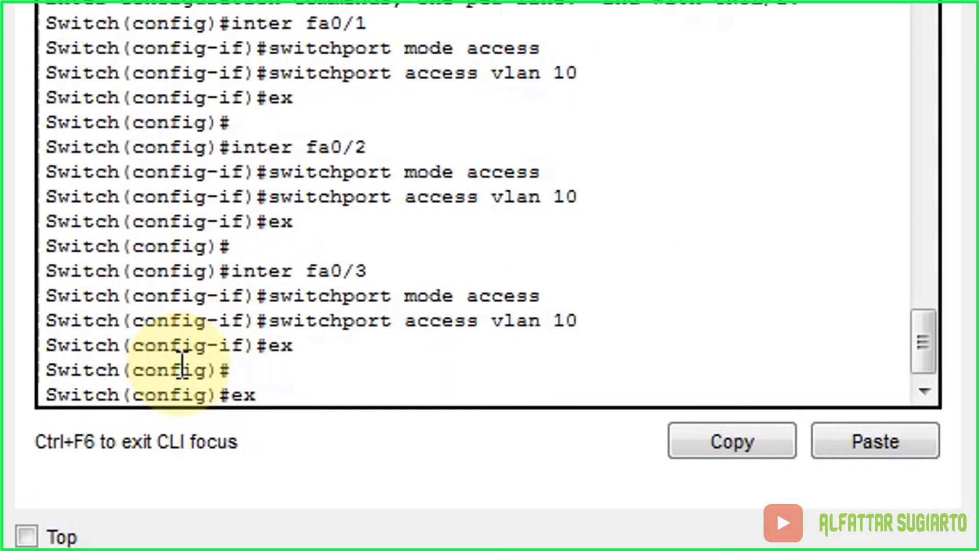
pyautogui.press('Up')
pyautogui.press('Up')
pyautogui.press('Up')
pyautogui.press('Up')
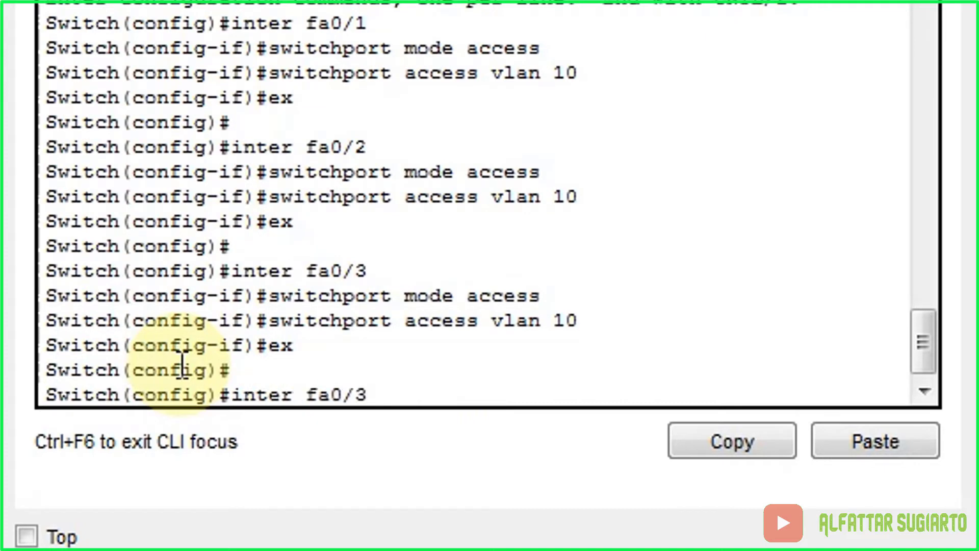
pyautogui.press('BackSpace')
pyautogui.write('4')
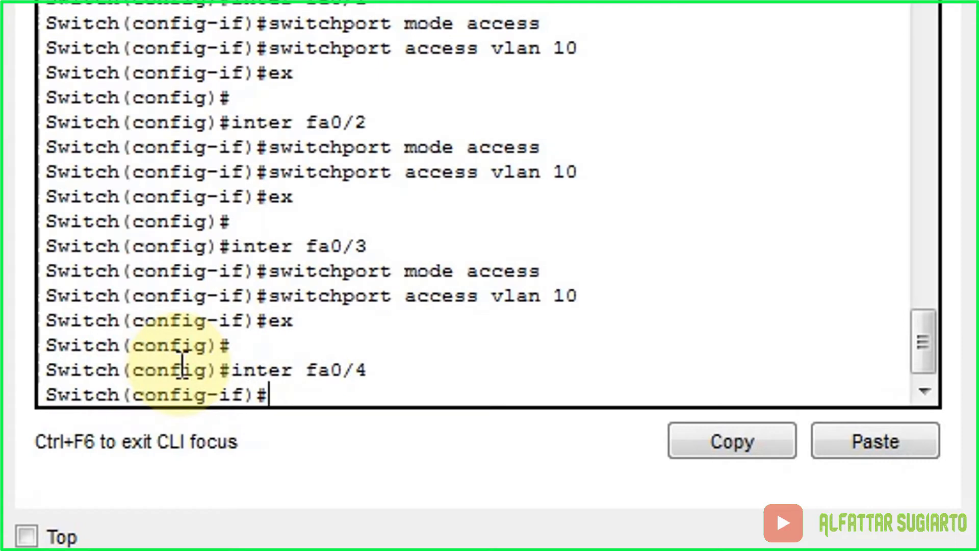
pyautogui.press('Up')
pyautogui.press('Up')
pyautogui.press('Up')
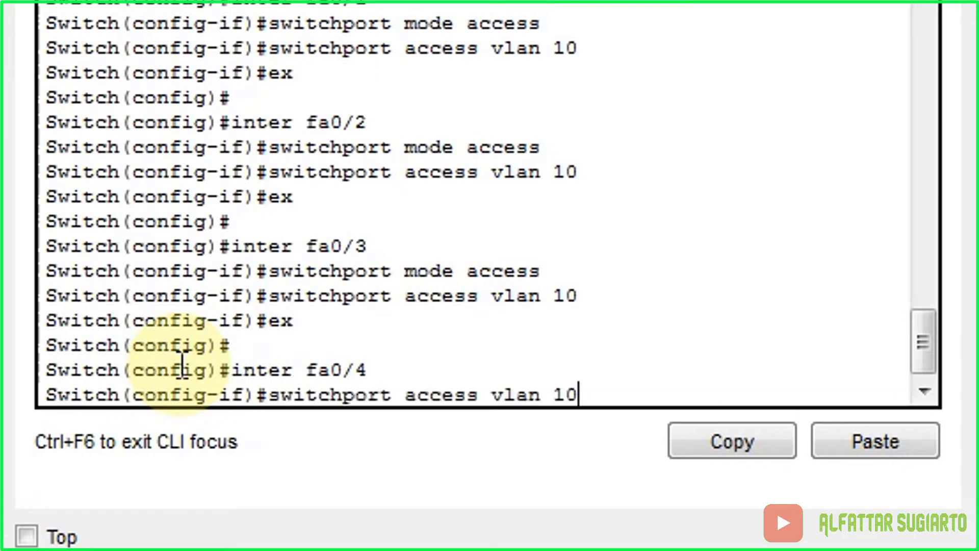
pyautogui.press('Up')
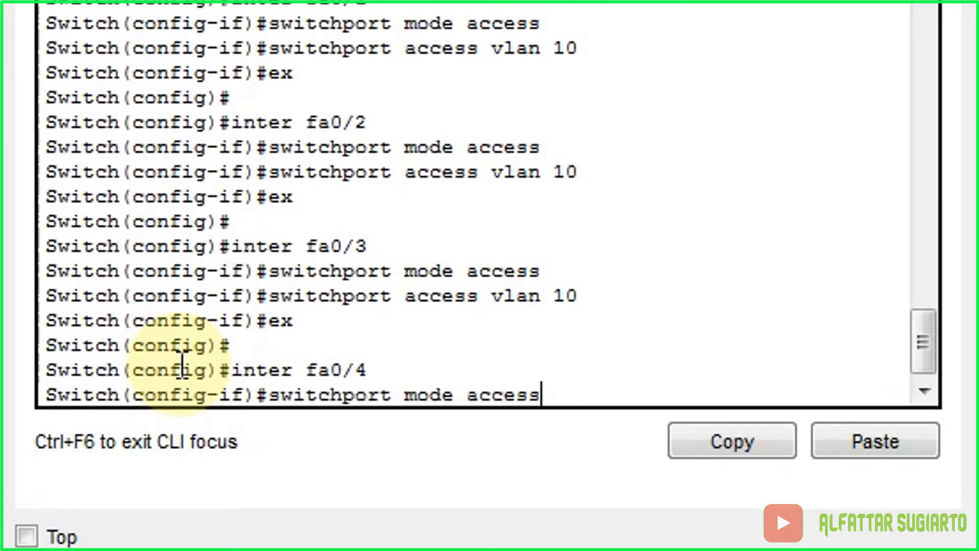
pyautogui.press('Return')
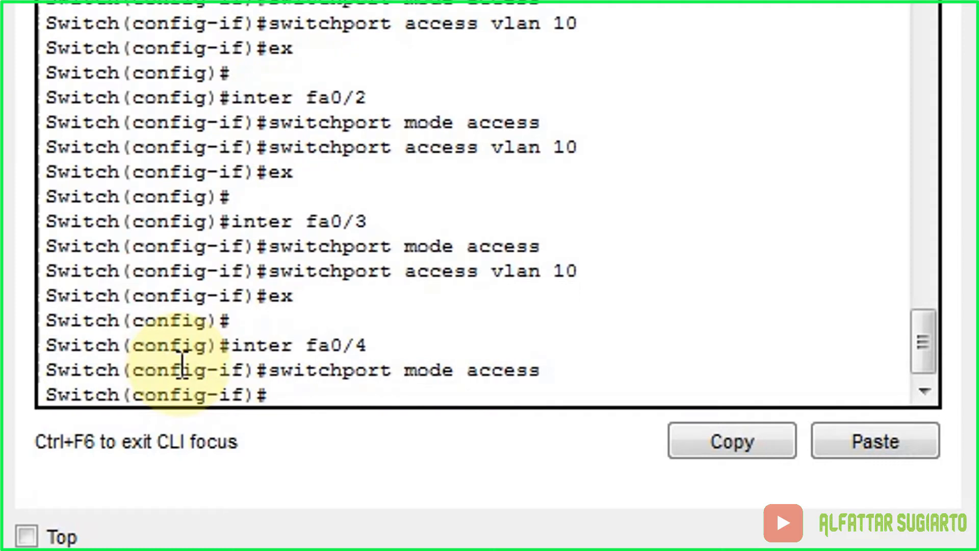
# Step: Assign interface fa0/4 to VLAN 20 with switchport access vlan 20 and return to global configuration mode
pyautogui.press('Up')
pyautogui.press('Up')
pyautogui.press('Up')
pyautogui.press('Up')
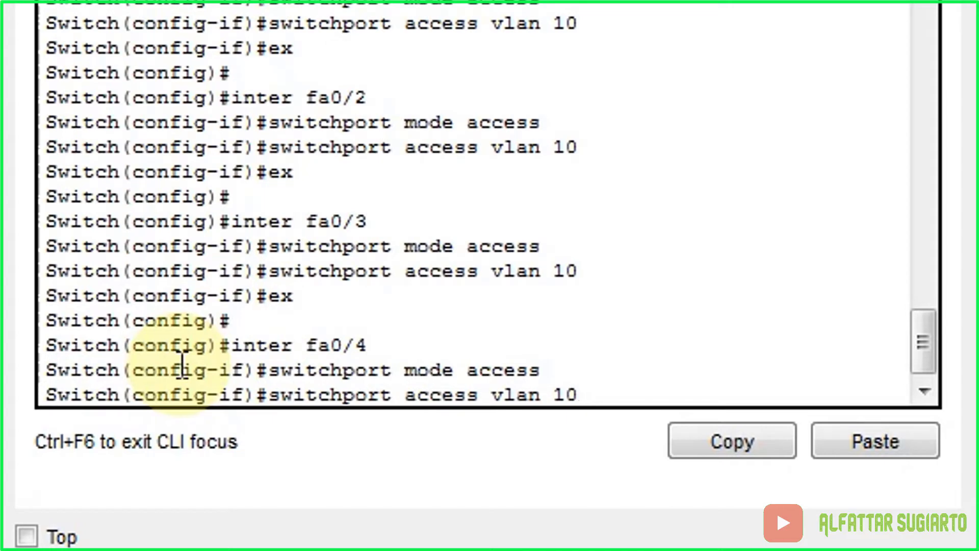
pyautogui.press('BackSpace')
pyautogui.press('BackSpace')
pyautogui.write('20')
pyautogui.press('Return')
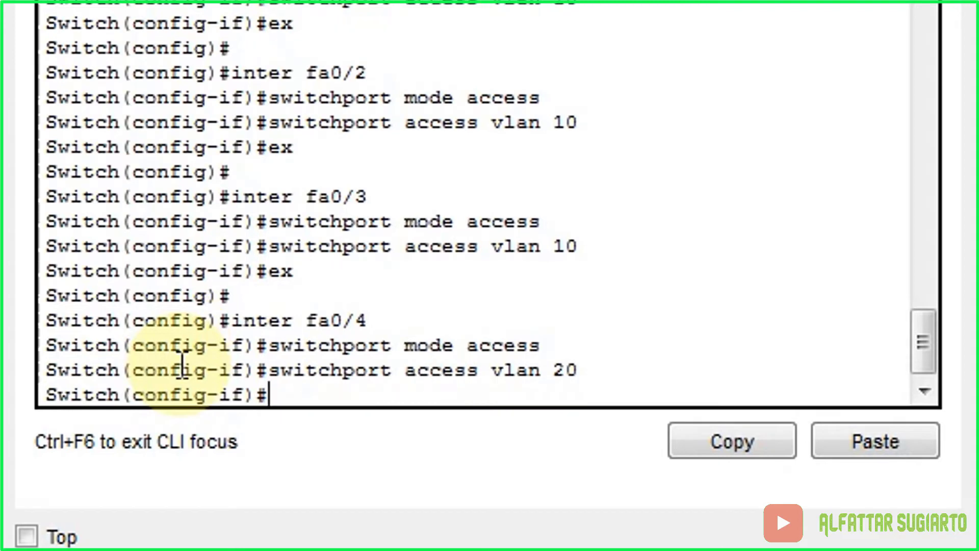
pyautogui.write('ex')
pyautogui.press('Return')
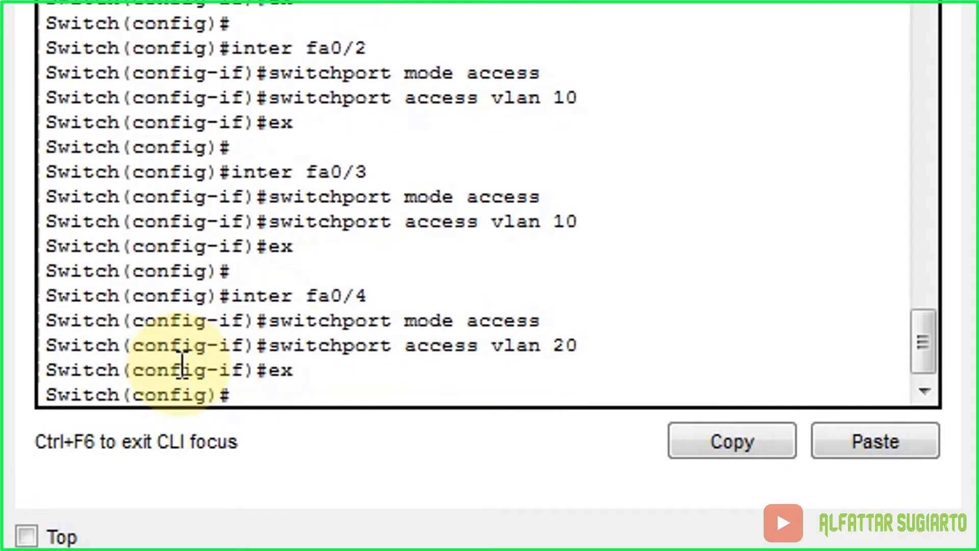
pyautogui.press('Return')
# Step: Enter interface fa0/5 and set it to access mode using switchport mode access
pyautogui.press('Up')
pyautogui.press('Up')
pyautogui.press('Up')
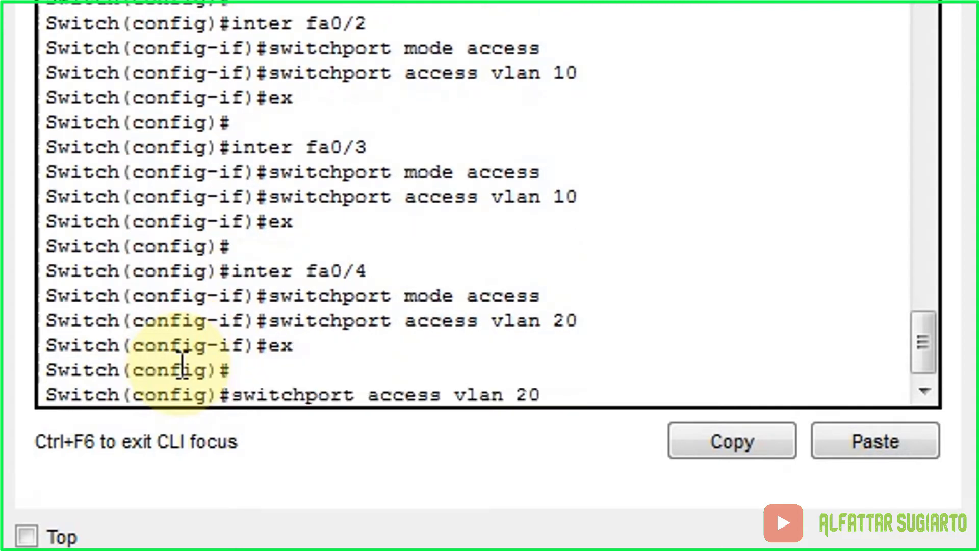
pyautogui.press('Up')
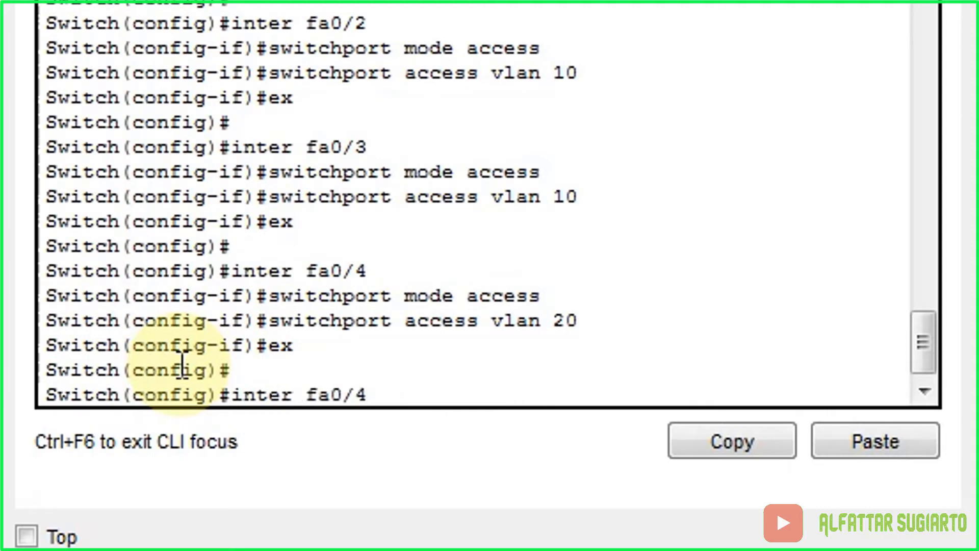
pyautogui.press('BackSpace')
pyautogui.write('5')
pyautogui.press('Return')
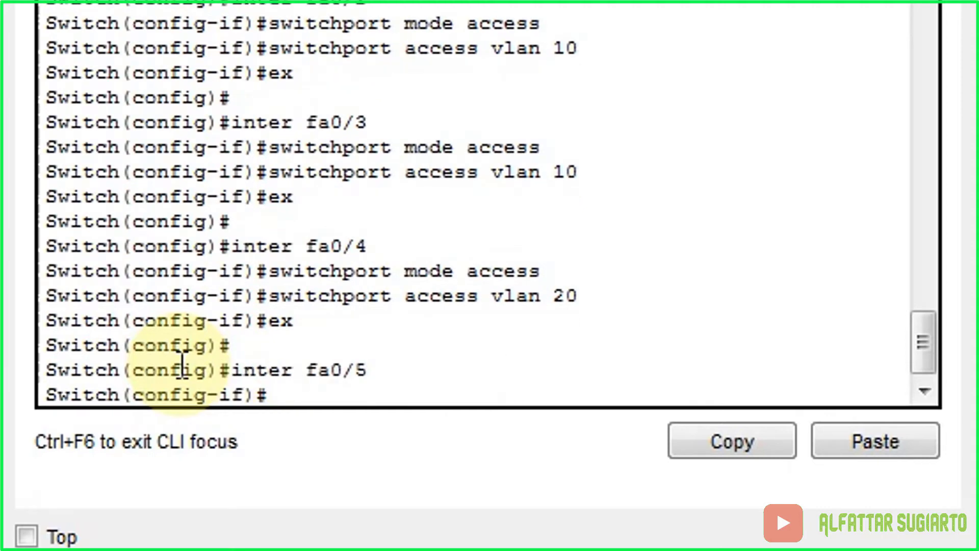
pyautogui.press('Up')
pyautogui.press('Up')
pyautogui.press('Up')
pyautogui.press('Up')
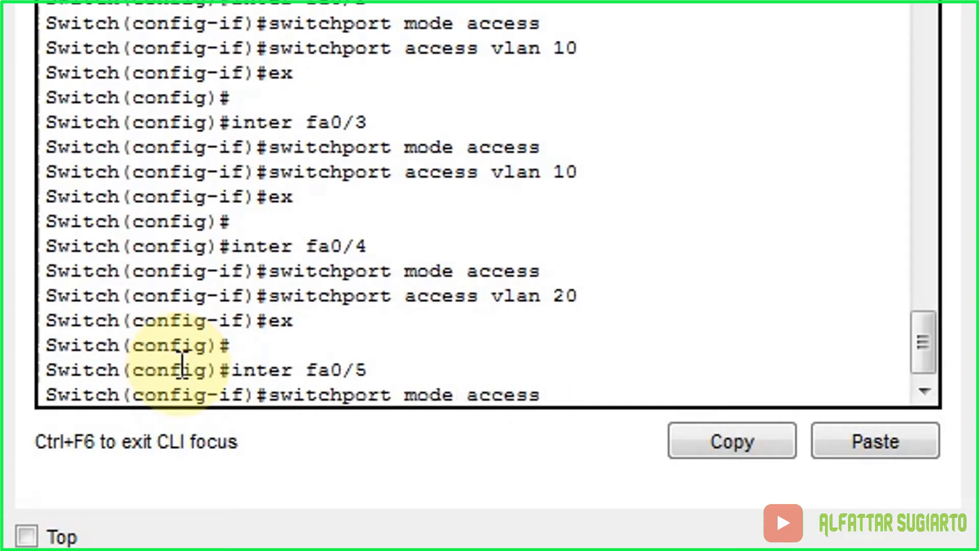
pyautogui.press('Return')
# Step: Assign interface fa0/5 to VLAN 20 with switchport access vlan 20 and return to global configuration mode
pyautogui.press('Up')
pyautogui.press('Up')
pyautogui.press('Up')
pyautogui.press('Up')
pyautogui.press('Return')
pyautogui.write('ex')
pyautogui.press('Return')
pyautogui.press('Return')
# Step: Enter interface fa0/6 and set it to access mode using switchport mode access
pyautogui.press('Up')
pyautogui.press('Up')
pyautogui.press('Up')
pyautogui.press('Up')
pyautogui.press('BackSpace')
pyautogui.write('6')
pyautogui.press('Return')
pyautogui.press('Up')
pyautogui.press('Up')
pyautogui.press('Up')
pyautogui.press('Up')
pyautogui.press('Return')
# Step: Assign interface fa0/6 to VLAN 20 with switchport access vlan 20, exit interface configuration and close the Switch0 window
pyautogui.press('Up')
pyautogui.press('Up')
pyautogui.press('Up')
pyautogui.press('Up')
pyautogui.press('Return')
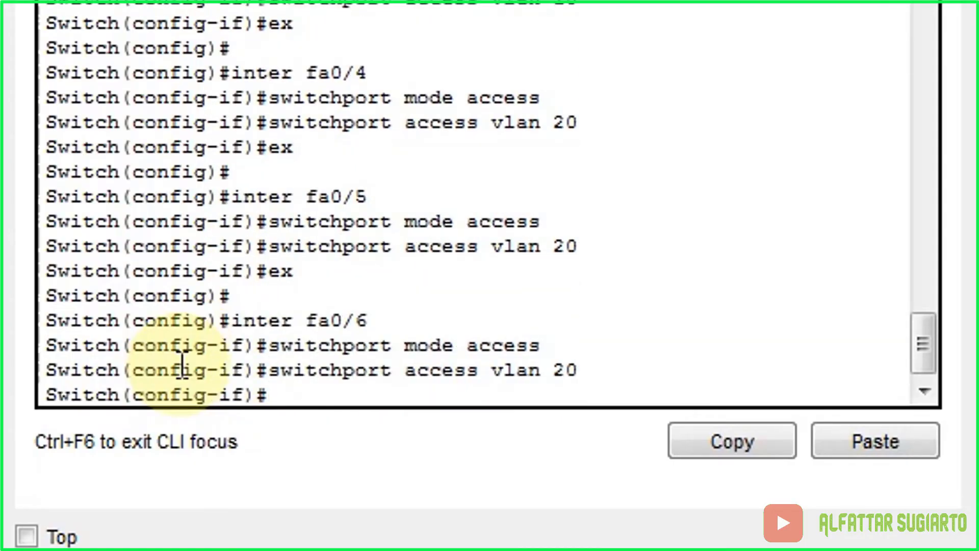
pyautogui.write('ex')
pyautogui.press('Return')
pyautogui.press('Return')
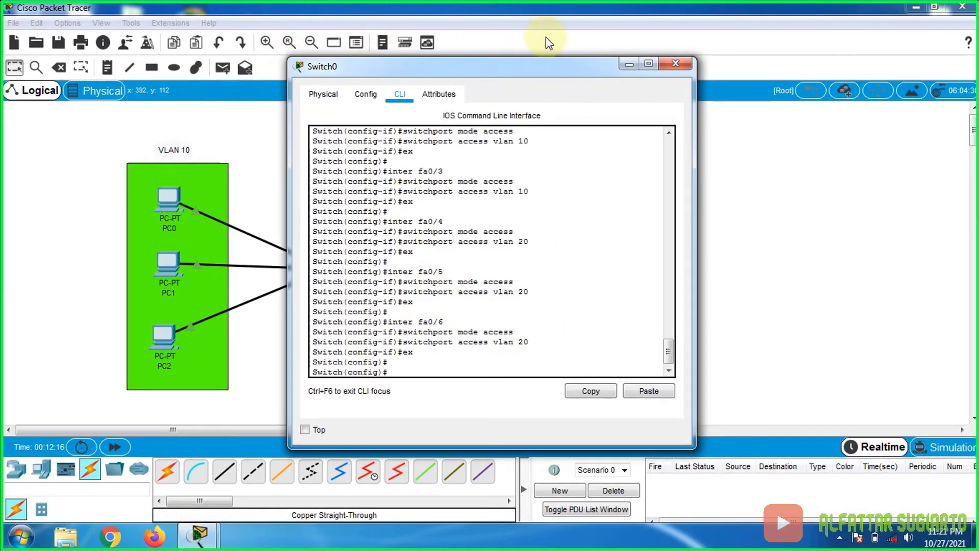
pyautogui.click(673, 64)
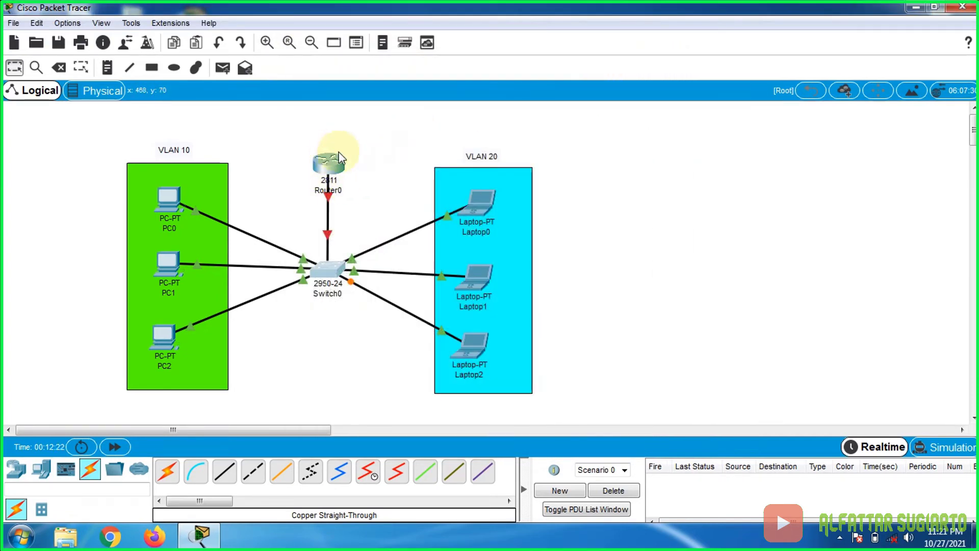
# Step: Open Router0's command line and decline the initial configuration dialog with n to reach the router prompt
pyautogui.moveTo(340, 156)
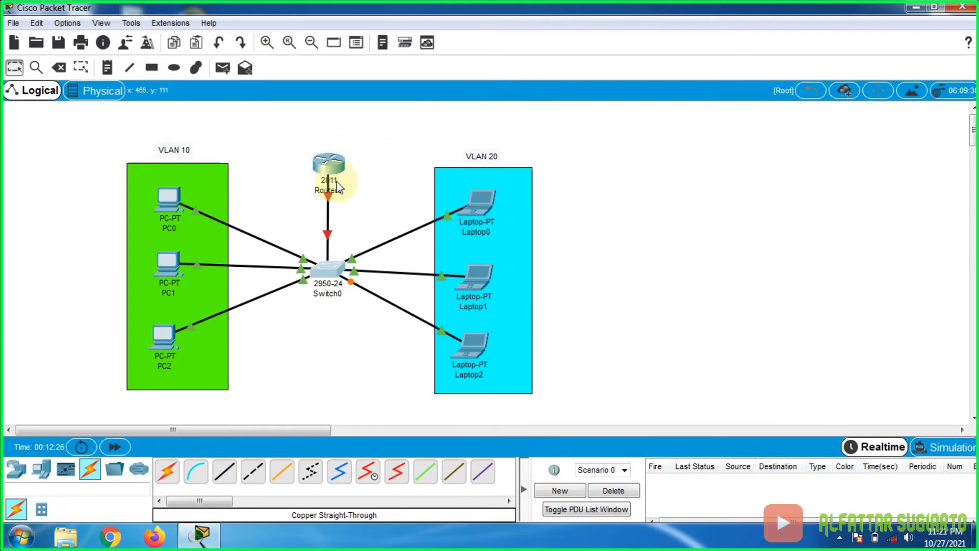
pyautogui.click(329, 170)
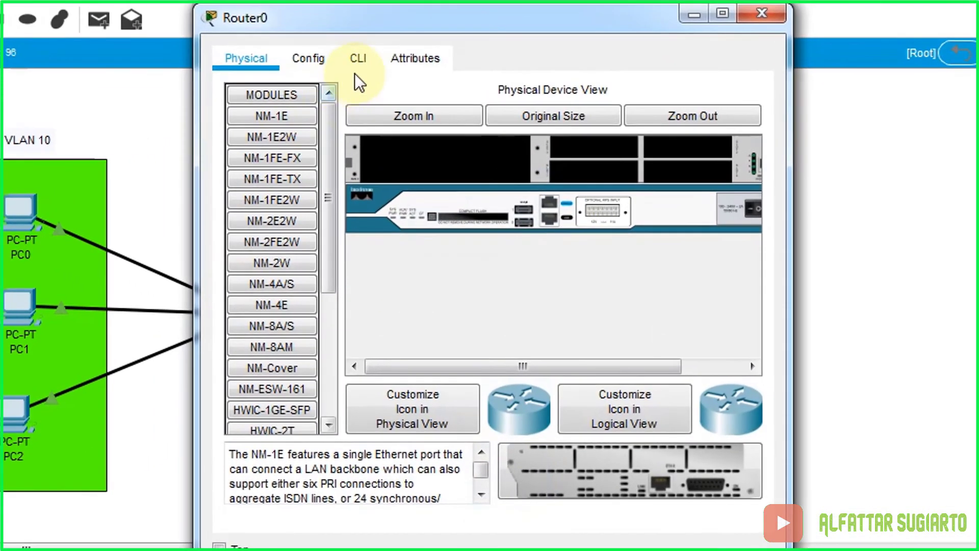
pyautogui.click(357, 60)
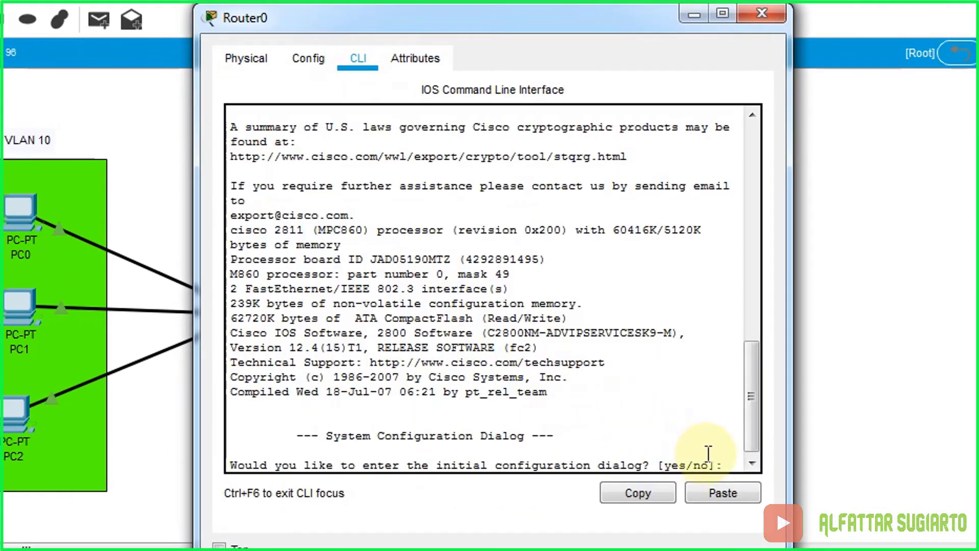
pyautogui.write('n')
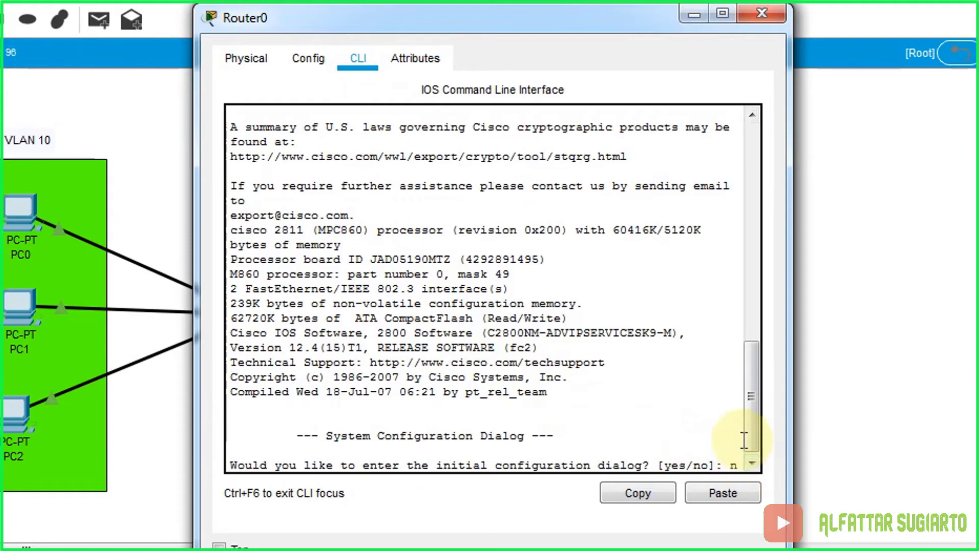
pyautogui.press('Return')
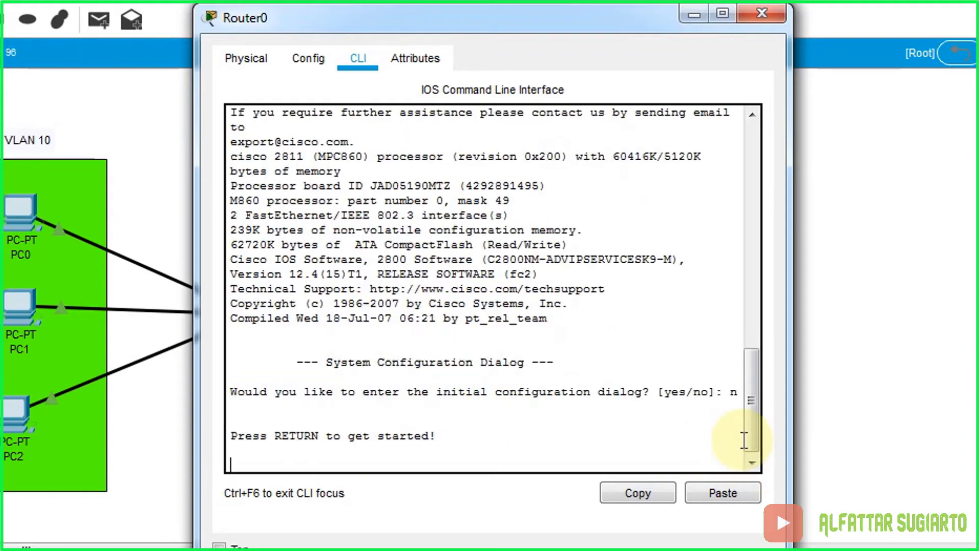
pyautogui.press('Return')
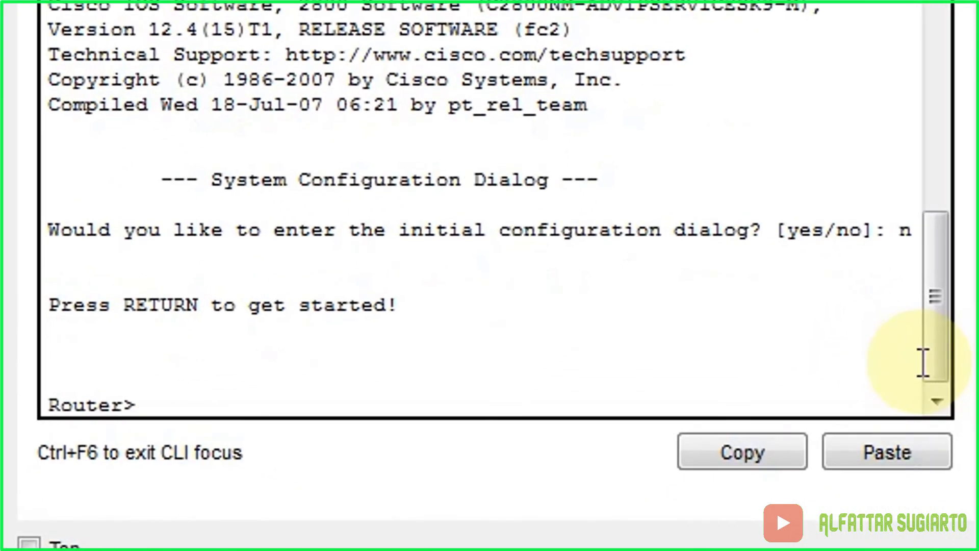
# Step: Enter privileged mode on Router0 with enab and global configuration mode with conf term
pyautogui.write('enab')
pyautogui.press('Return')
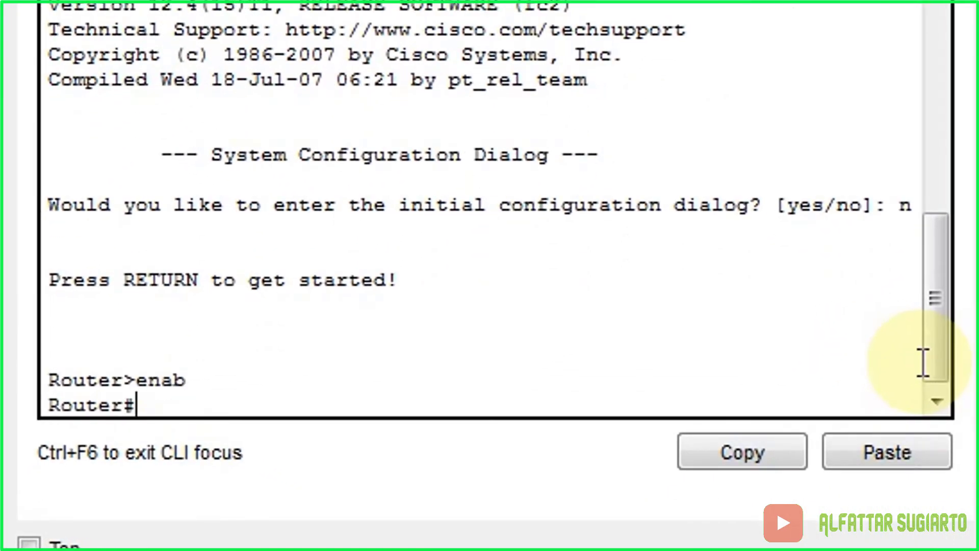
pyautogui.write('conf term')
pyautogui.press('Return')
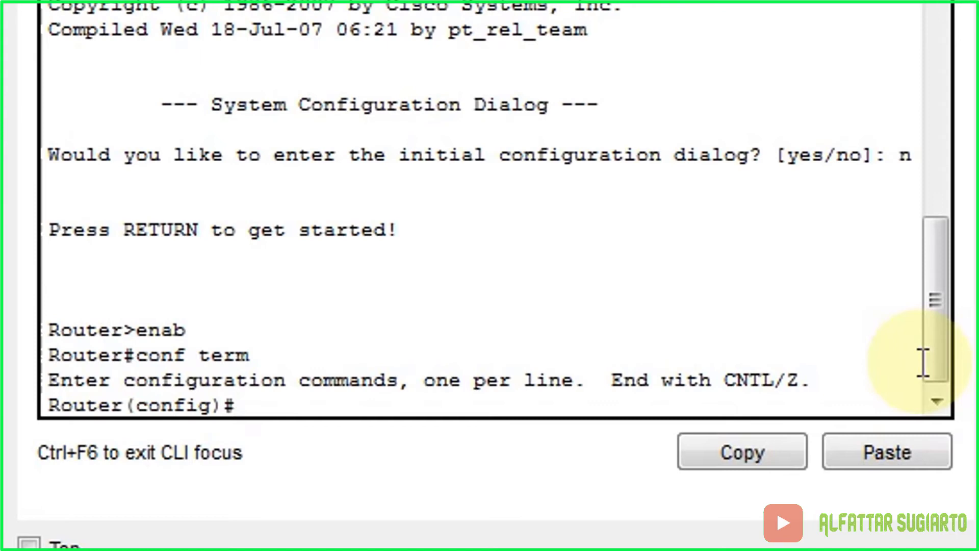
# Step: Enter subinterface fa0/0.10 and tag it for VLAN 10 with encapsulation dot1Q 10
pyautogui.write('inter')
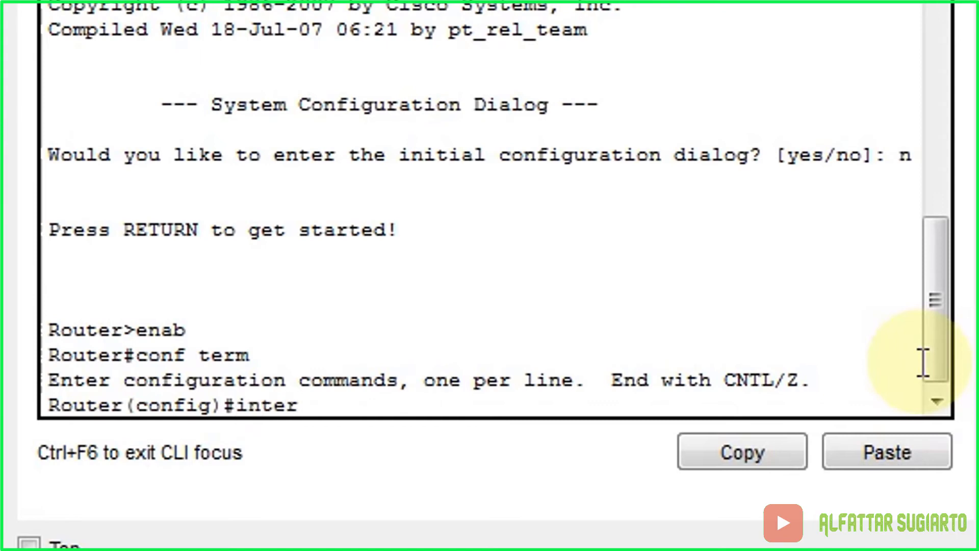
pyautogui.write(' fa0/0')
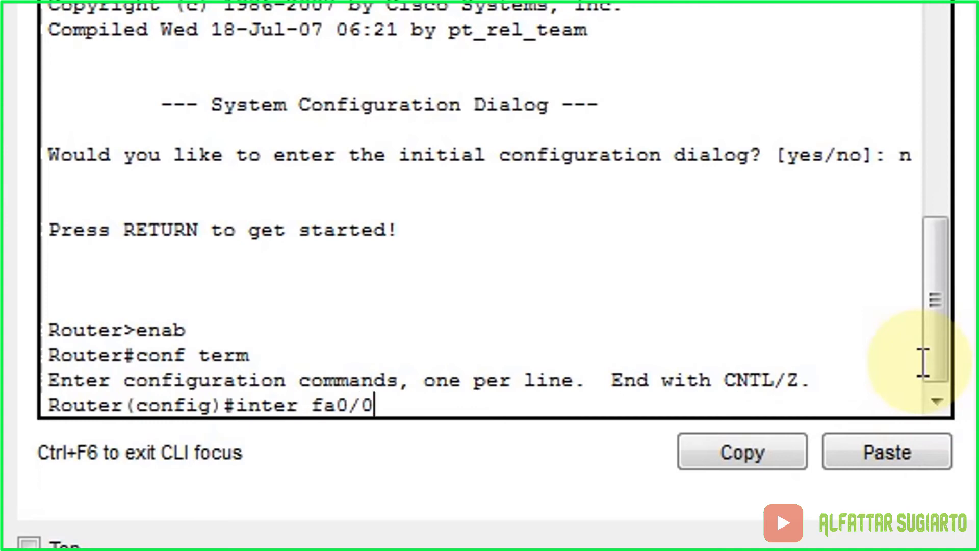
pyautogui.write('.10')
pyautogui.press('Return')
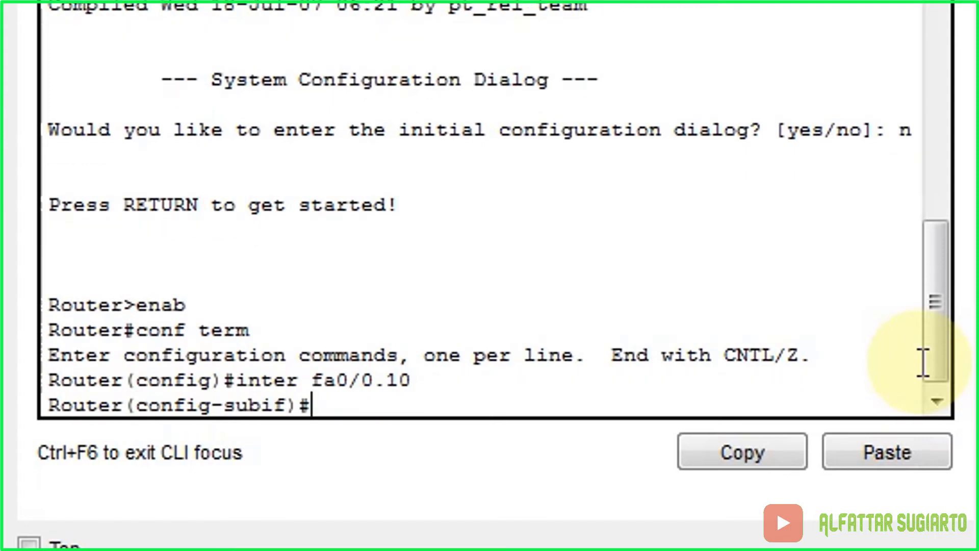
pyautogui.write('enc')
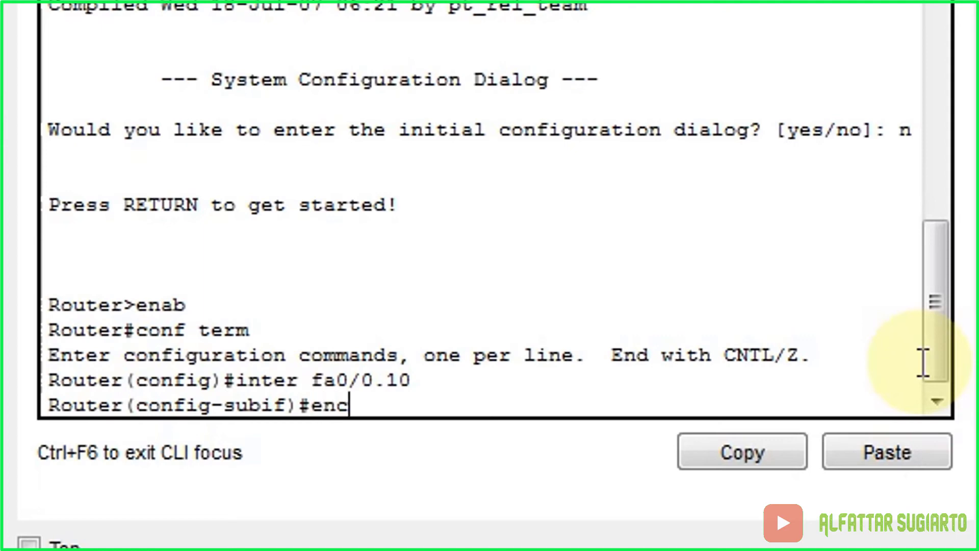
pyautogui.write('apsulati')
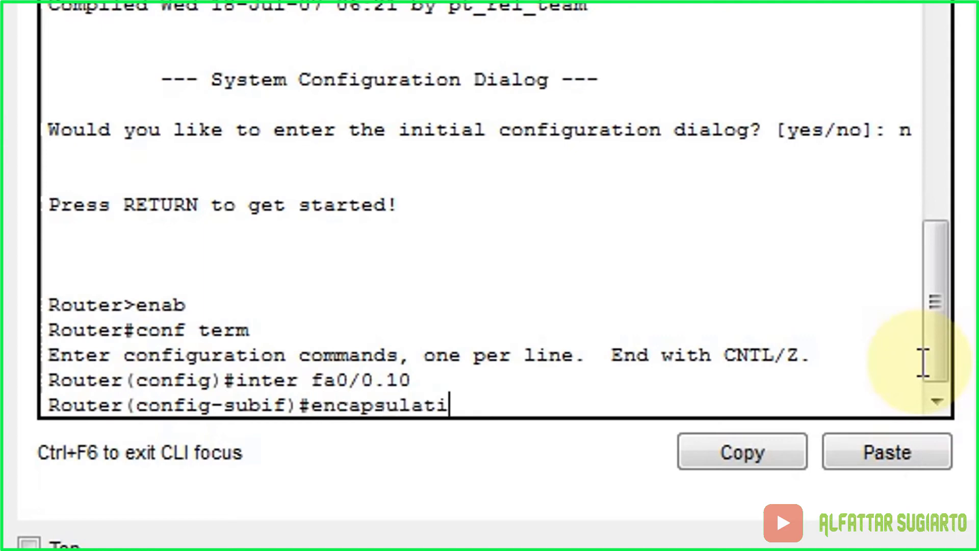
pyautogui.write('on')
pyautogui.write(' do')
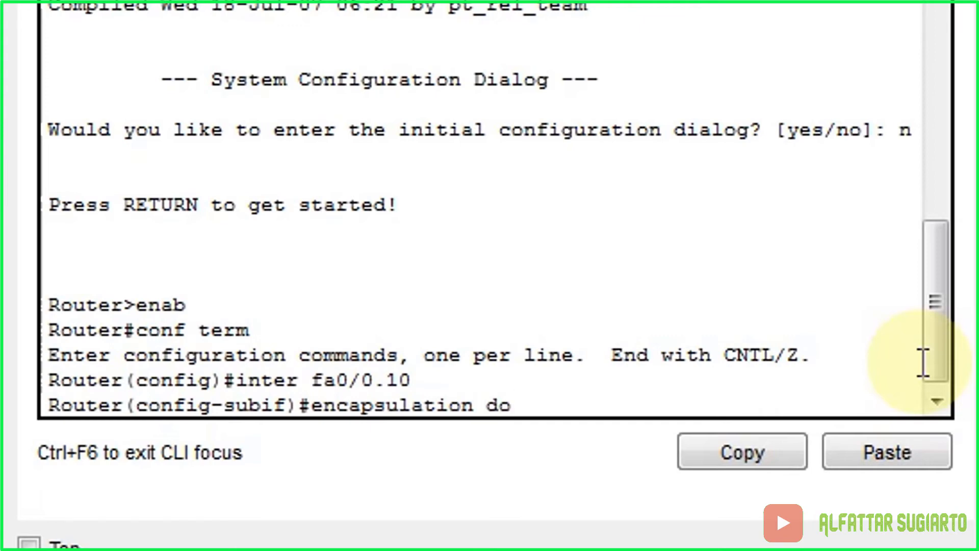
pyautogui.write('t1Q')
pyautogui.write('10')
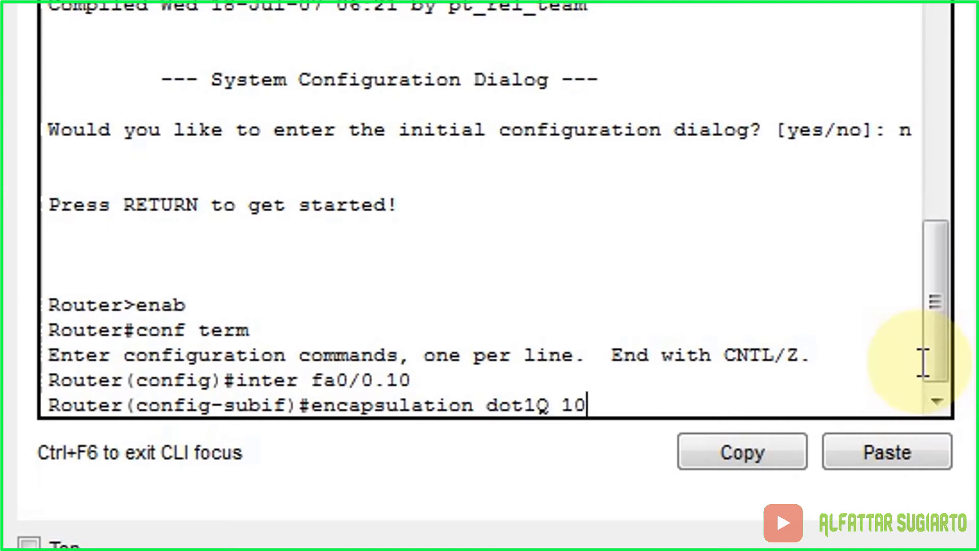
pyautogui.press('Return')
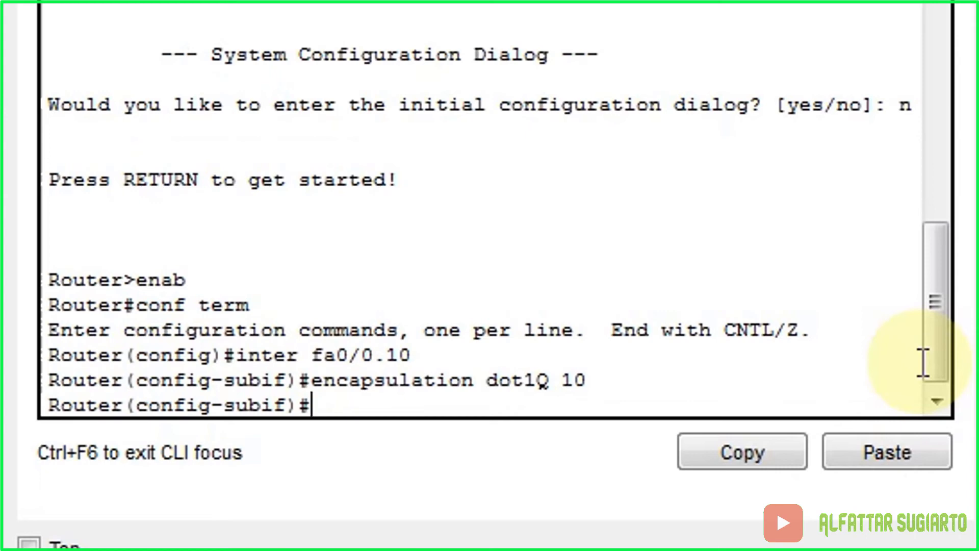
# Step: Assign subinterface fa0/0.10 the address 1.1.1.10 with mask 255.0.0.0 using ip address, and return to global configuration mode with ex
pyautogui.write('ip adde')
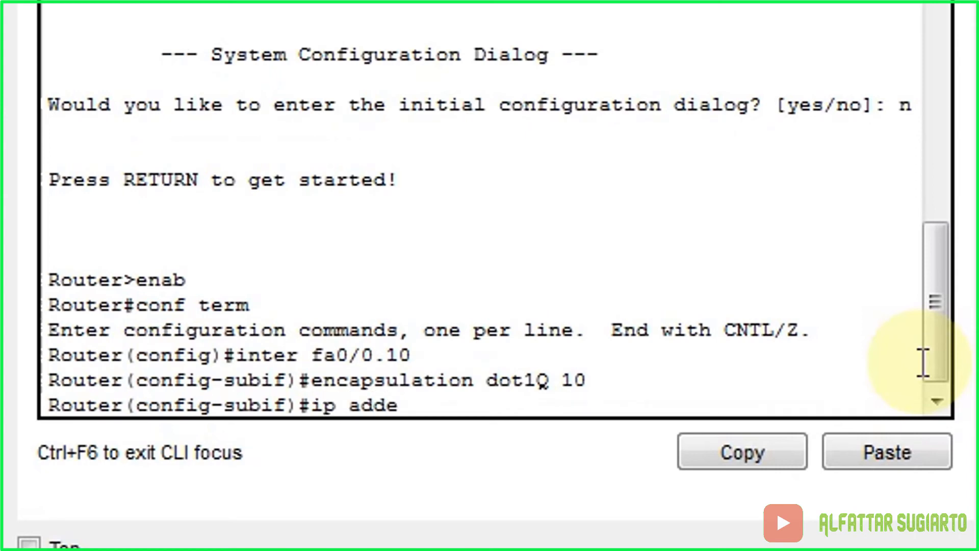
pyautogui.press('BackSpace')
pyautogui.write('ress')
pyautogui.write('1.1.')
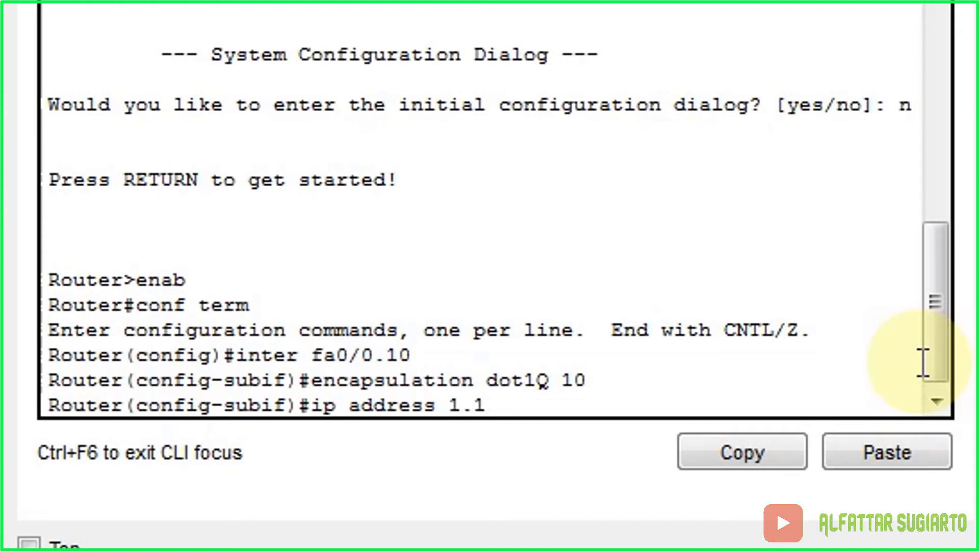
pyautogui.write('1.10 255.25')
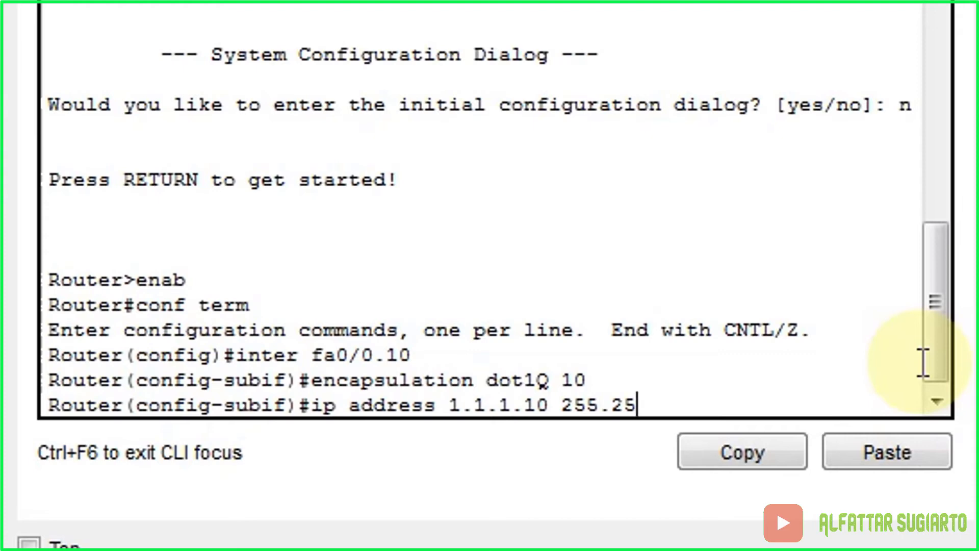
pyautogui.write('5.2')
pyautogui.press('BackSpace')
pyautogui.press('BackSpace')
pyautogui.press('BackSpace')
pyautogui.press('BackSpace')
pyautogui.write('0.0.0')
pyautogui.press('Return')
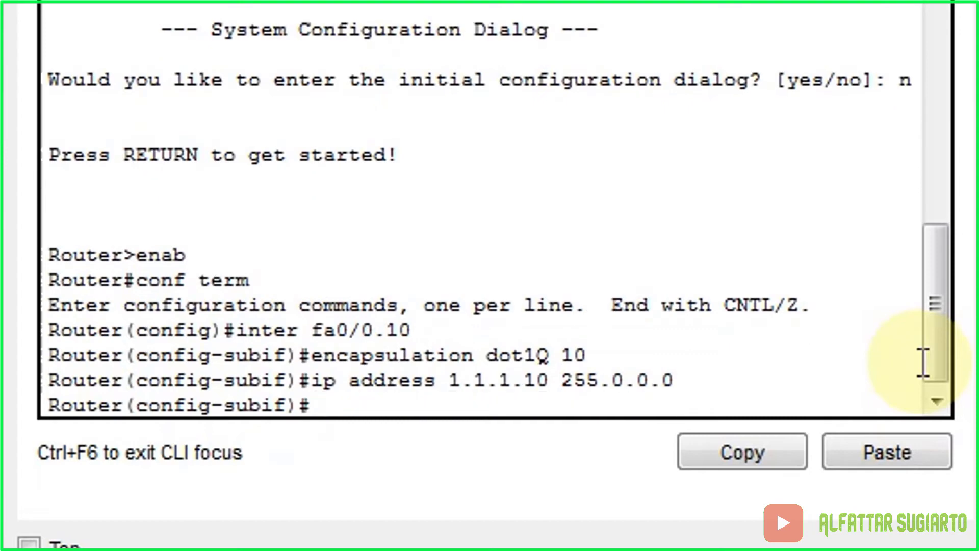
pyautogui.write('ex')
pyautogui.press('Return')
pyautogui.press('Return')
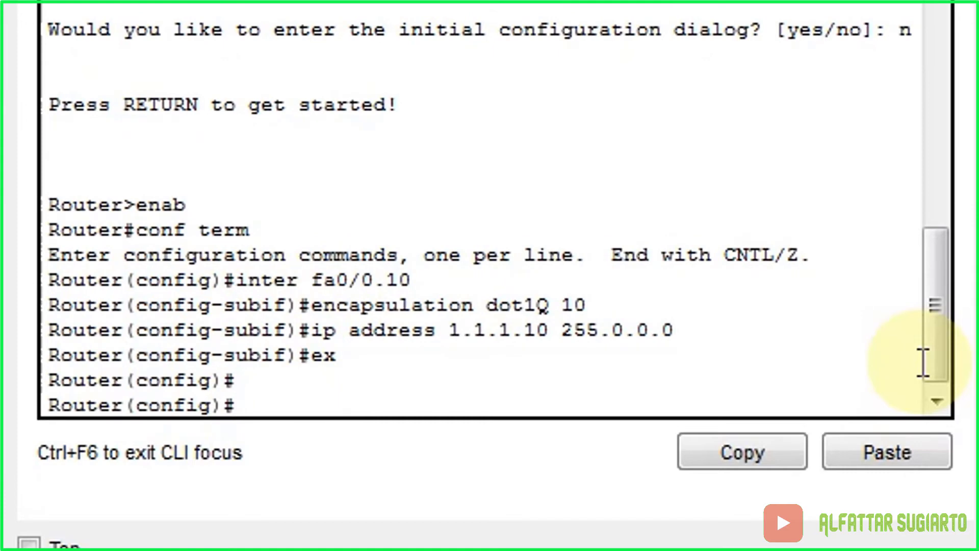
# Step: Enter subinterface fa0/0.20 and tag it for VLAN 20 with encapsulation dot1Q 20
pyautogui.write('inter fa')
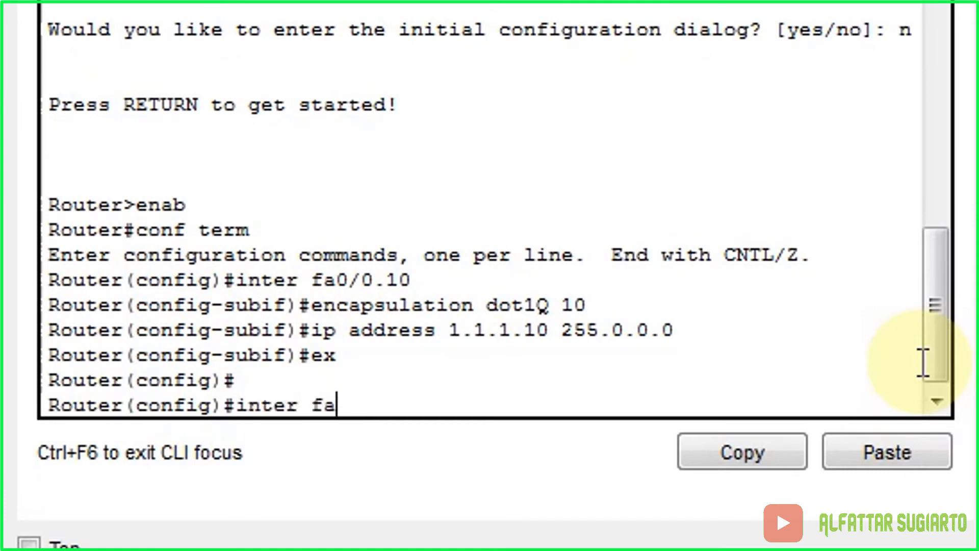
pyautogui.write('0/0.')
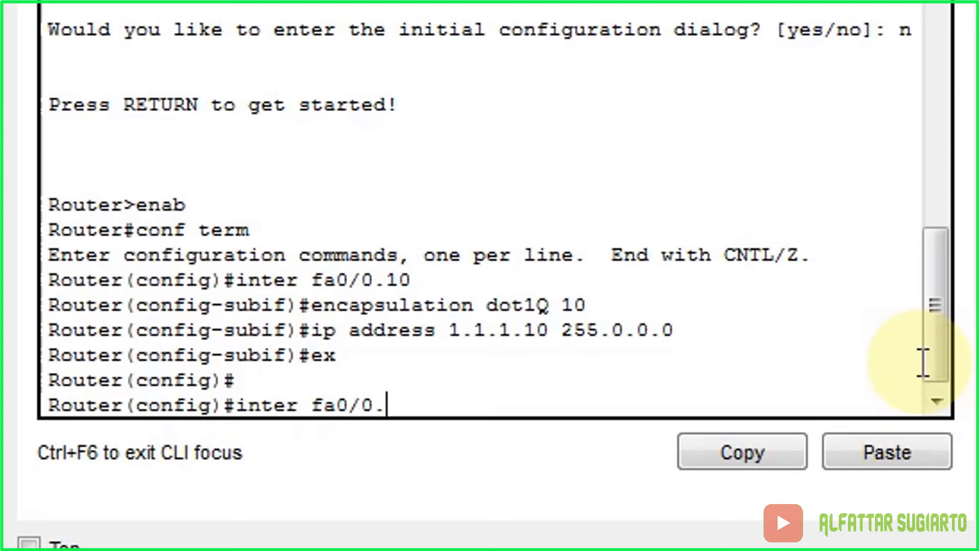
pyautogui.write('20')
pyautogui.press('Return')
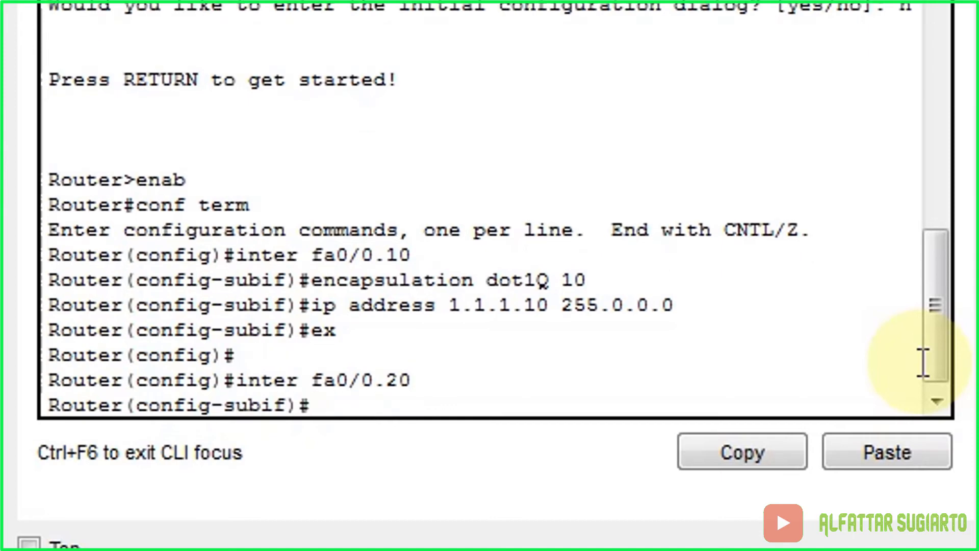
pyautogui.write('e')
pyautogui.write('nca')
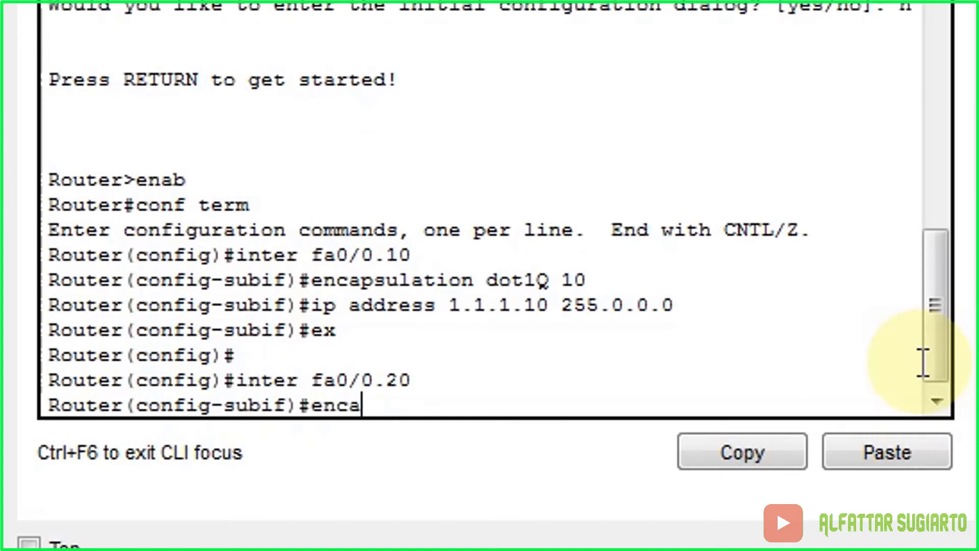
pyautogui.write('psulatio')
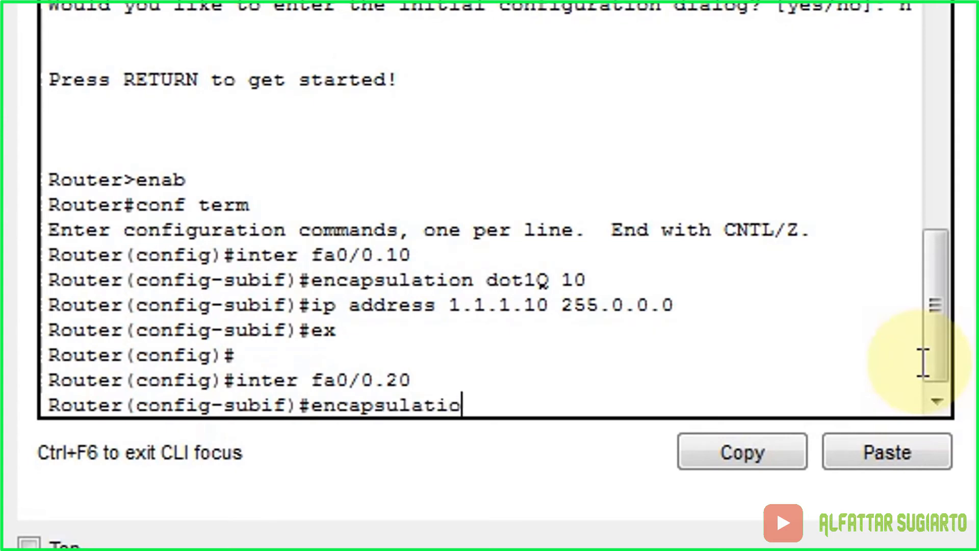
pyautogui.write('n do')
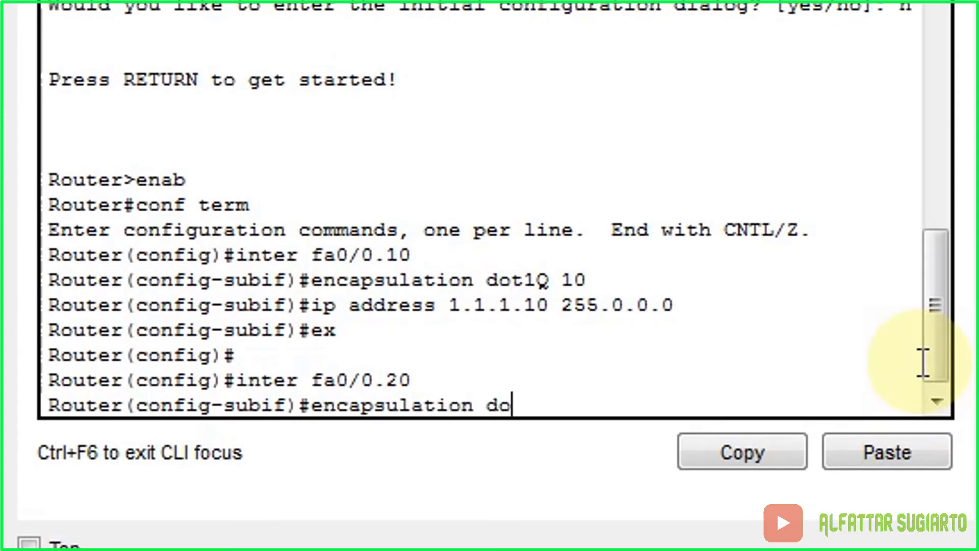
pyautogui.write('t1Q 20')
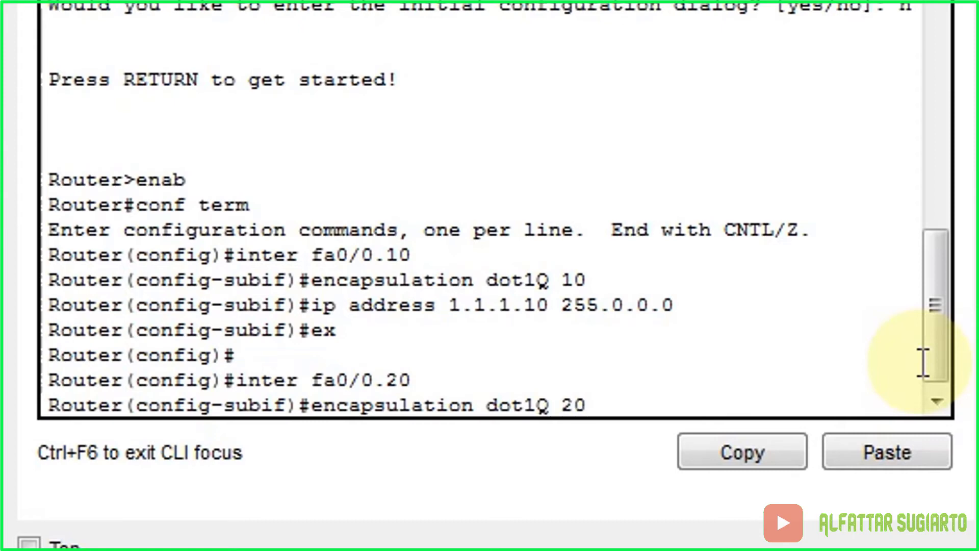
pyautogui.press('Return')
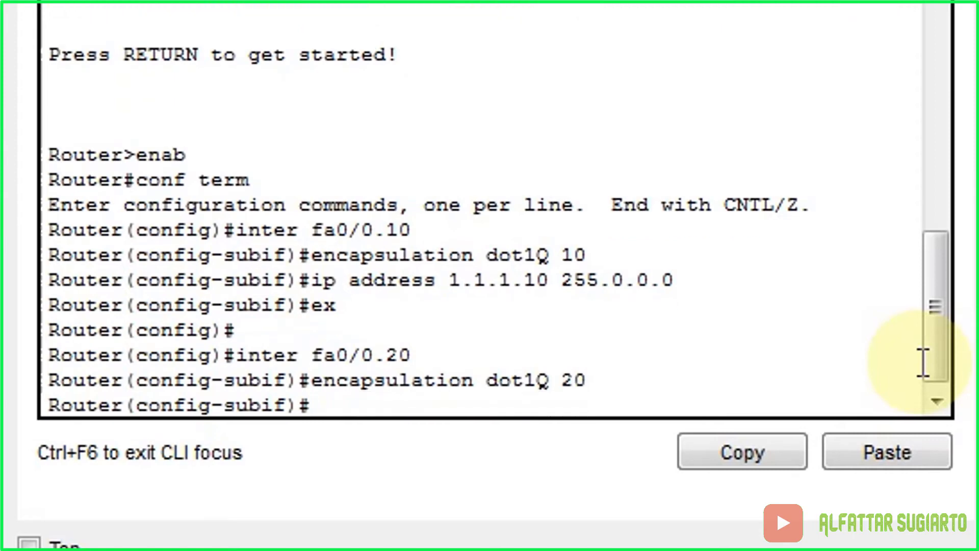
# Step: Assign subinterface fa0/0.20 the address 192.168.1.10 with mask 255.255.255.0 using ip address, and return to global configuration mode with ex
pyautogui.write('ip addres')
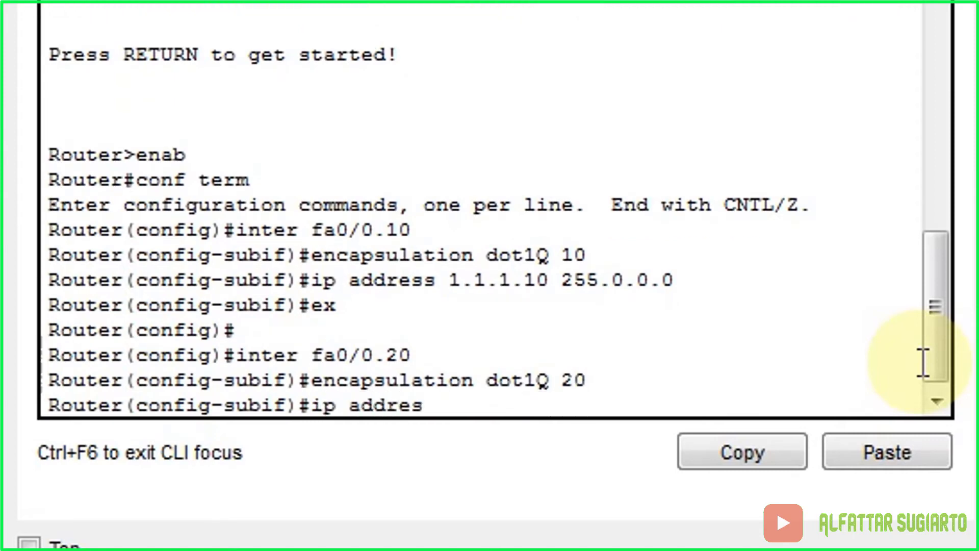
pyautogui.write('s 192.168.')
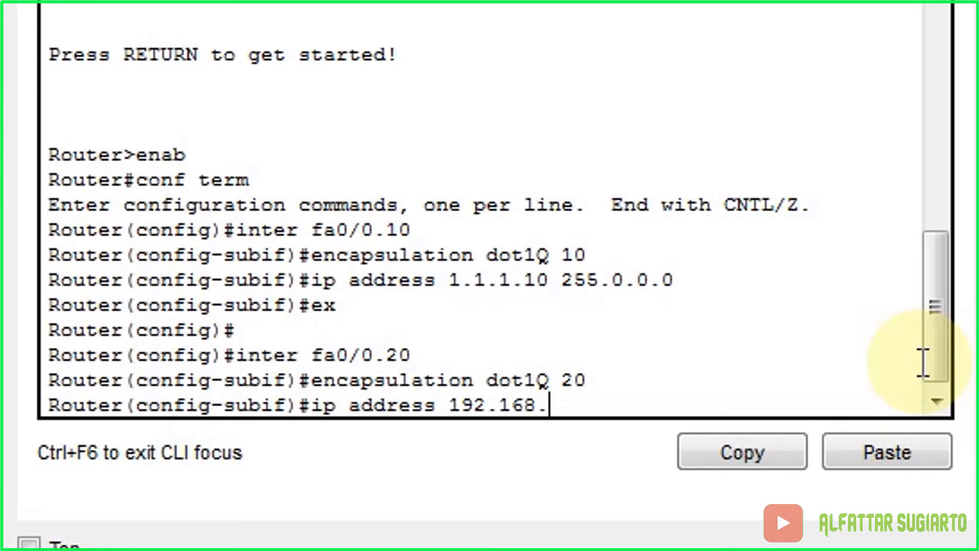
pyautogui.write('1.10 255.25')
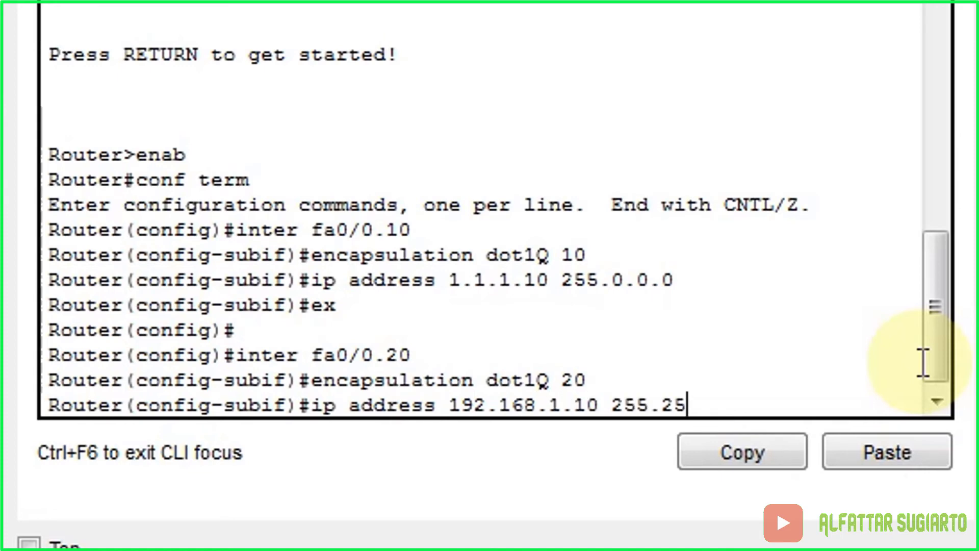
pyautogui.write('5.255.0')
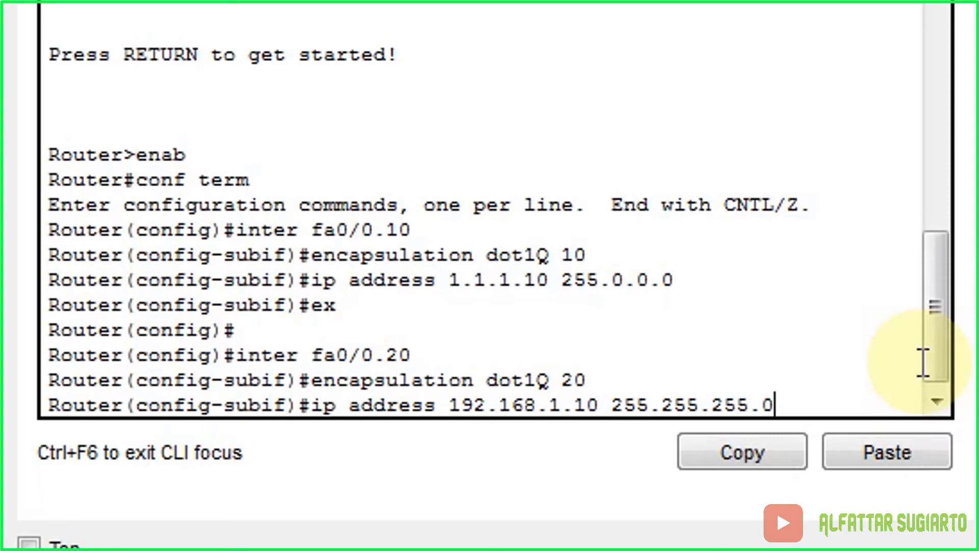
pyautogui.press('Return')
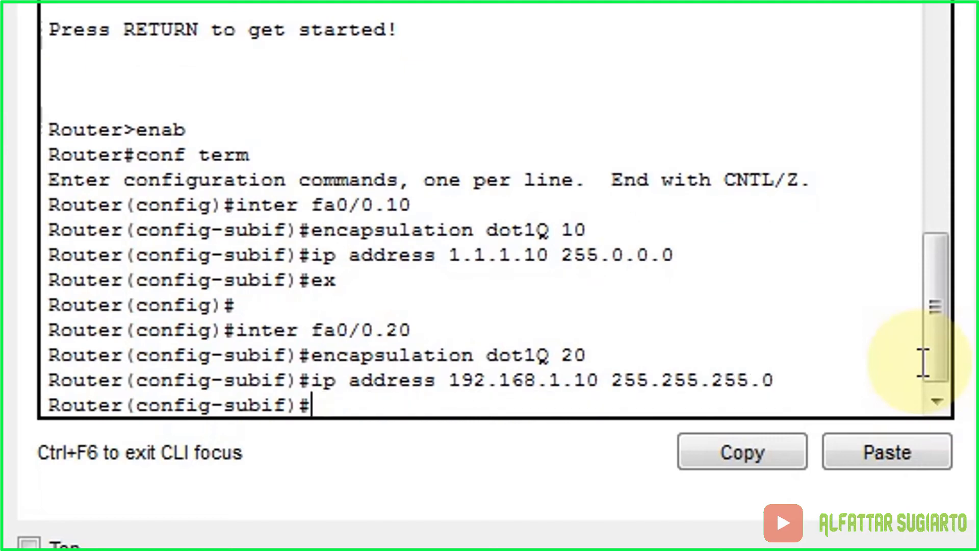
pyautogui.write('ex')
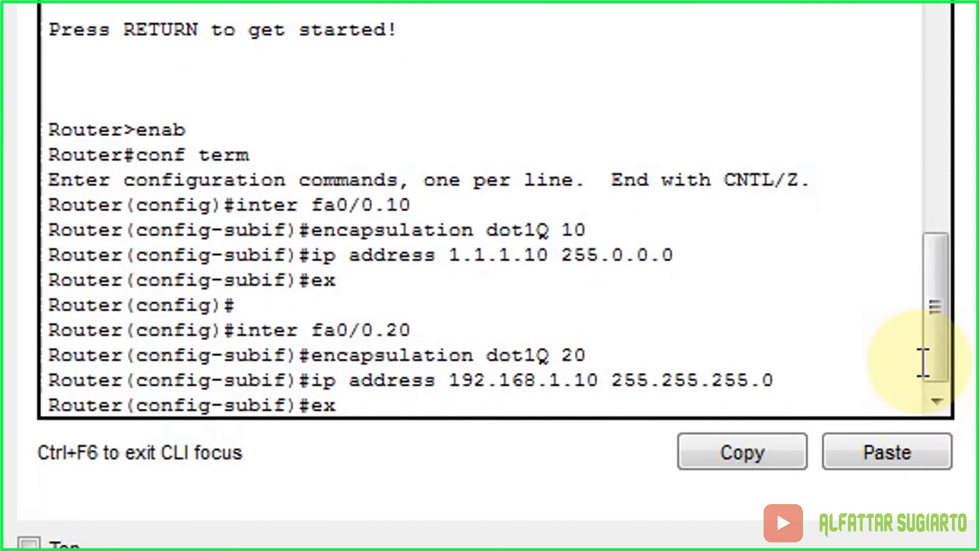
pyautogui.press('Return')
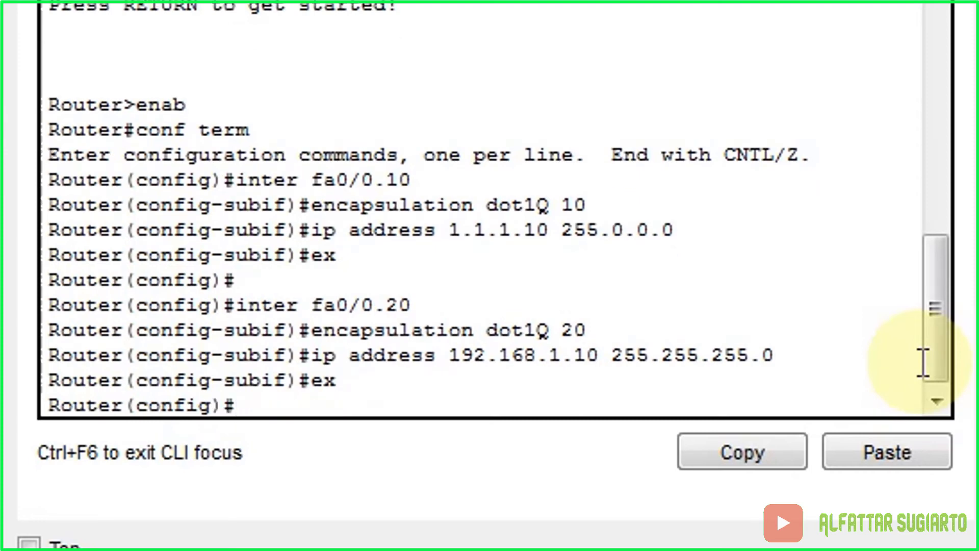
pyautogui.press('Return')
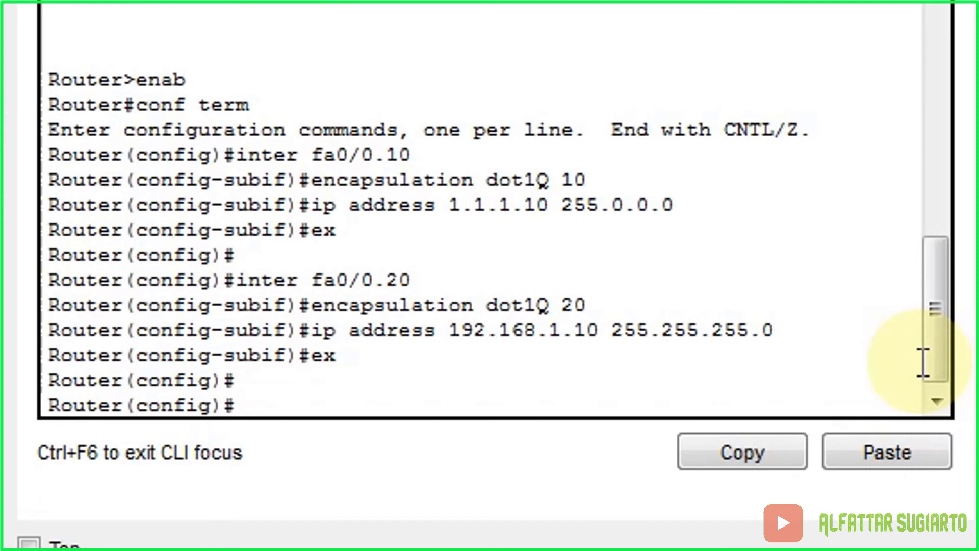
# Step: Enable the router's physical interface fa0/0 with no shut and exit its interface configuration with ex
pyautogui.write('inter f')
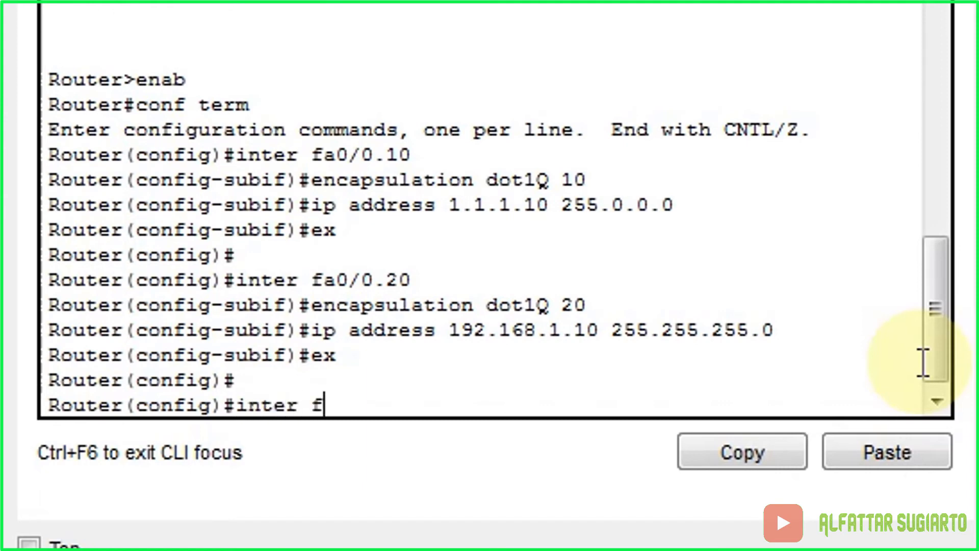
pyautogui.write('a0/0')
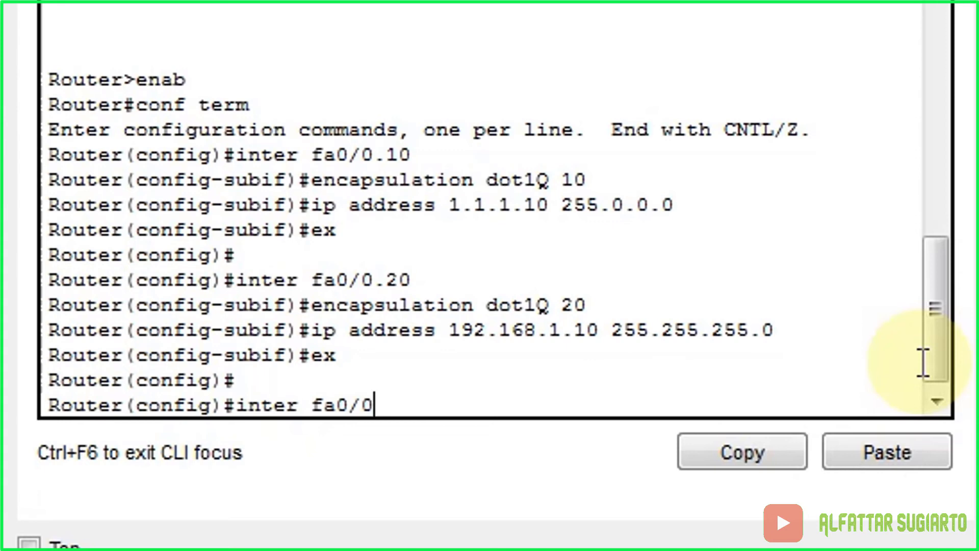
pyautogui.press('Return')
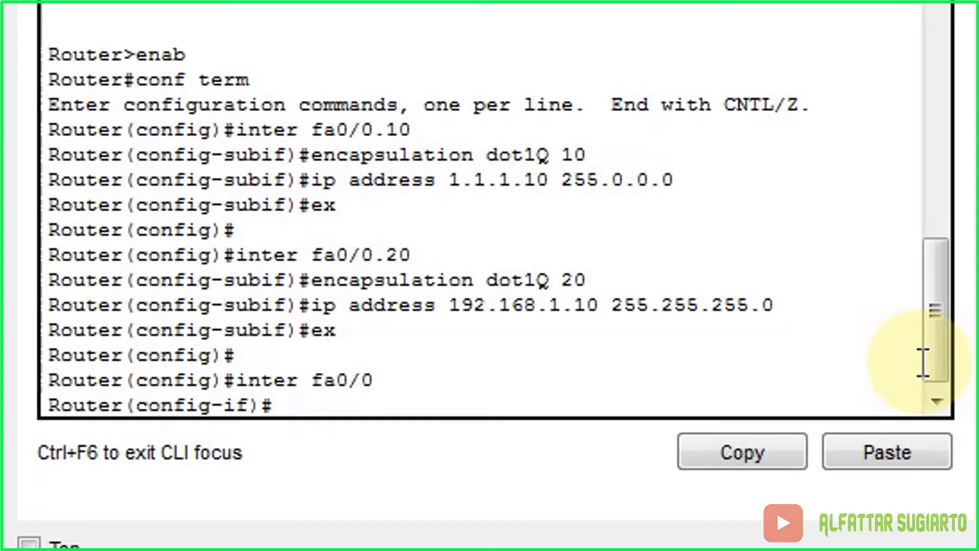
pyautogui.write('no shut')
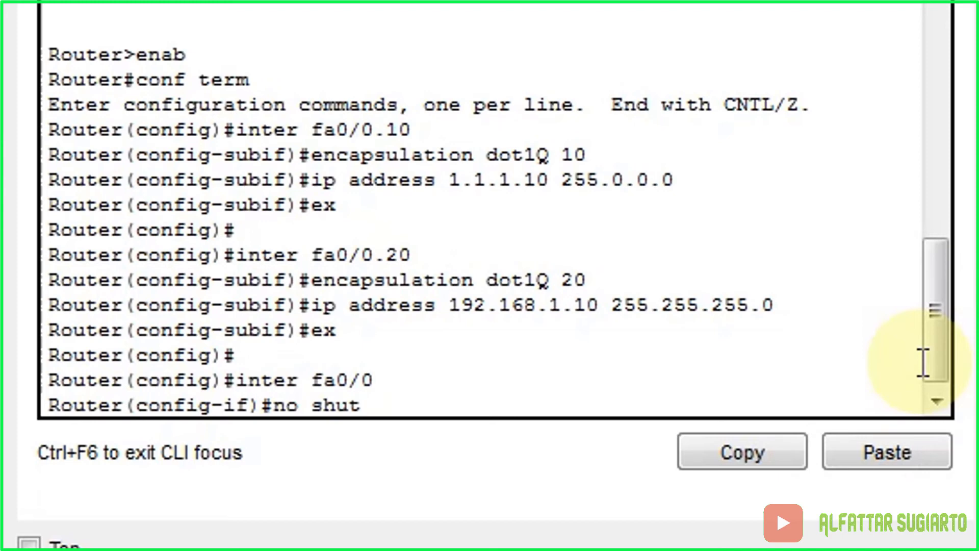
pyautogui.press('Return')
pyautogui.press('Return')
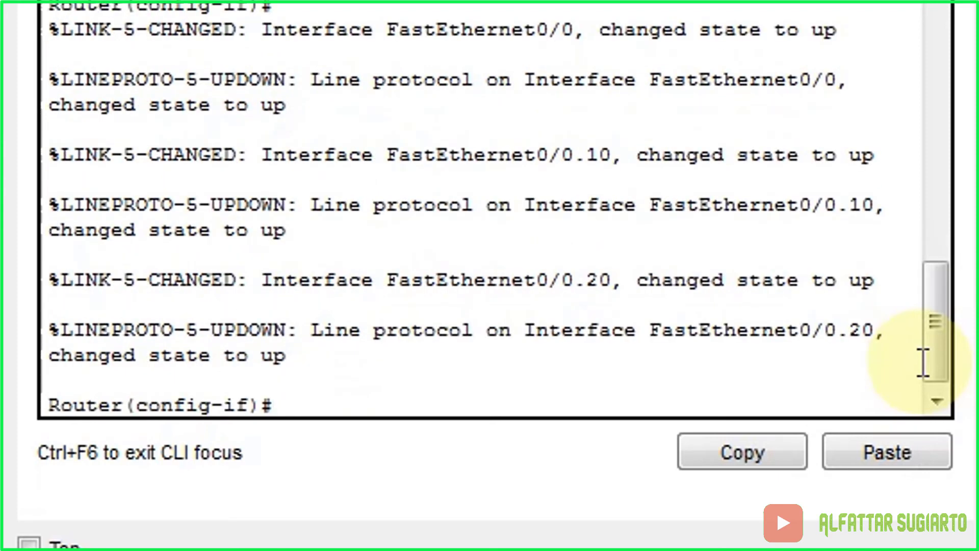
pyautogui.write('ex')
pyautogui.press('Return')
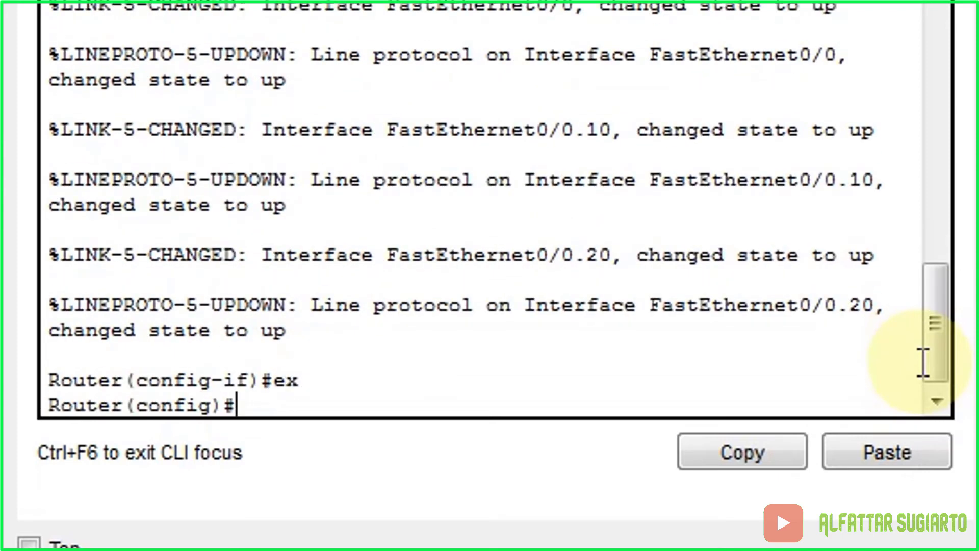
# Step: Leave the router's global configuration mode with ex, save its configuration with write, and close the Router0 window
pyautogui.write('ex')
pyautogui.press('Return')
pyautogui.press('Return')
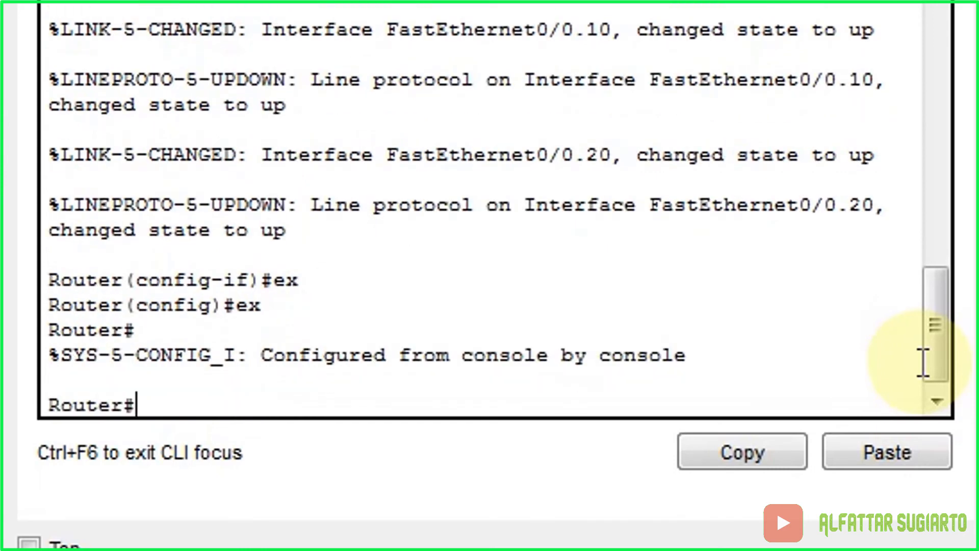
pyautogui.write('write')
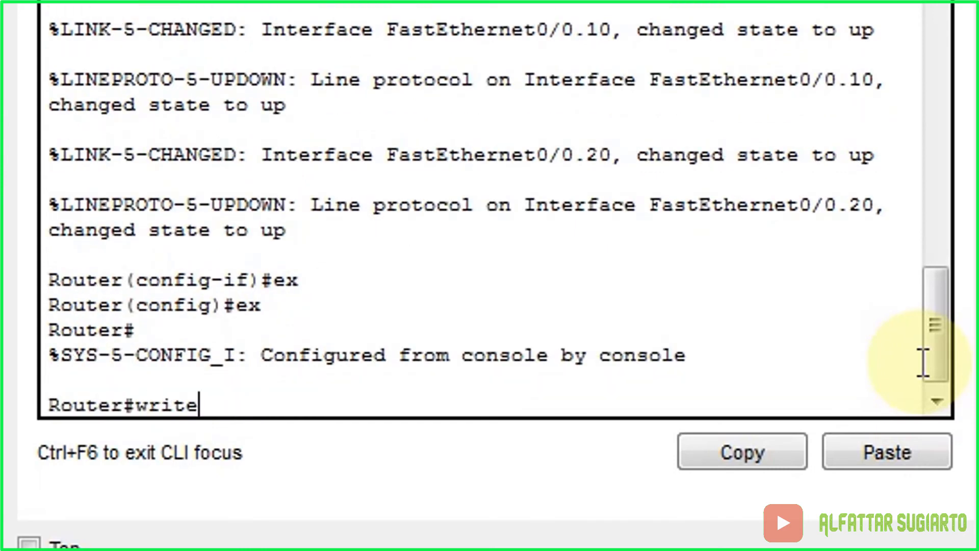
pyautogui.press('Return')
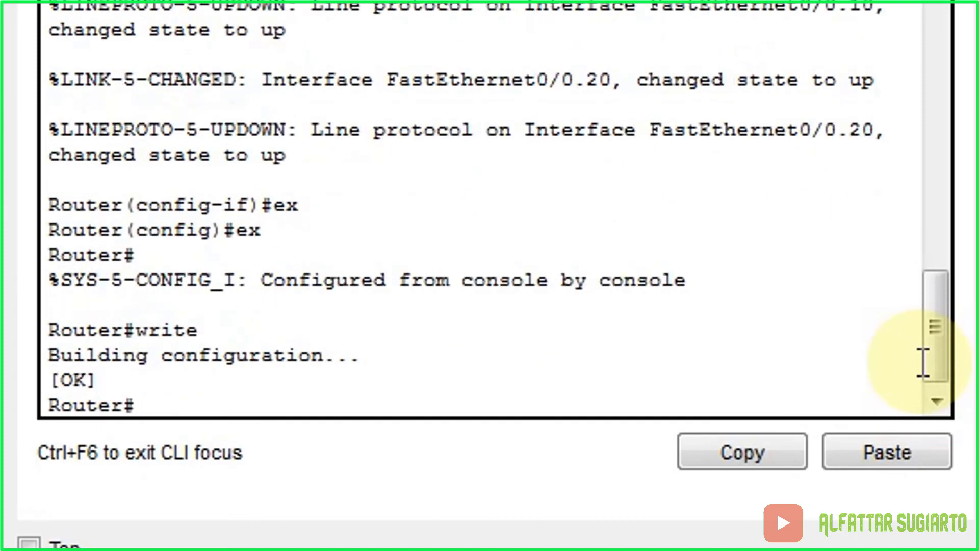
pyautogui.press('Return')
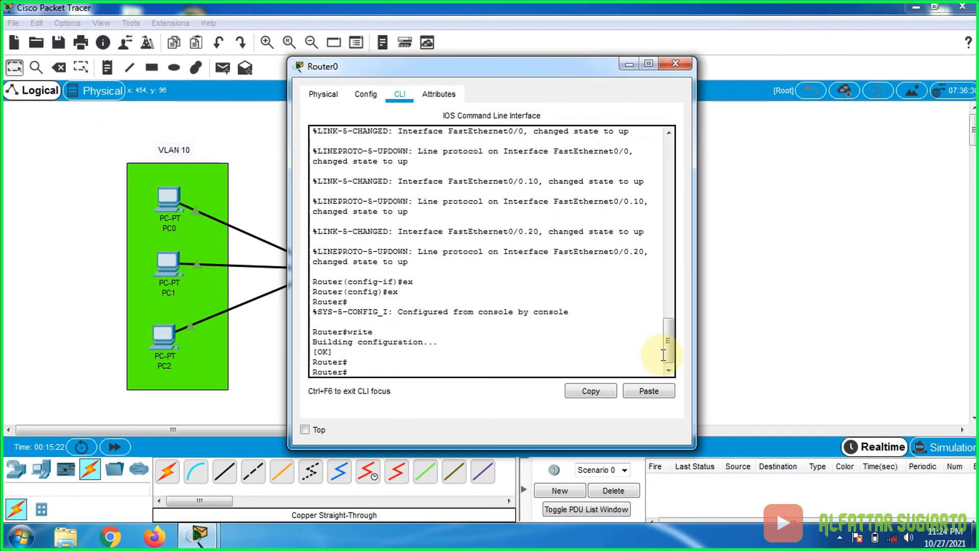
pyautogui.click(668, 67)
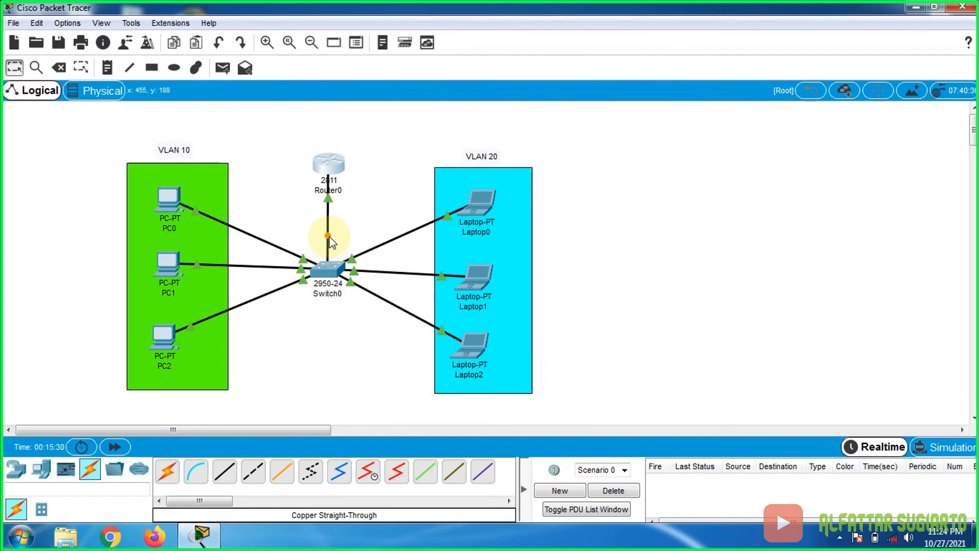
# Step: Open Switch0's command line and enter the router-facing port's configuration with inter fa0/24
pyautogui.moveTo(329, 237)
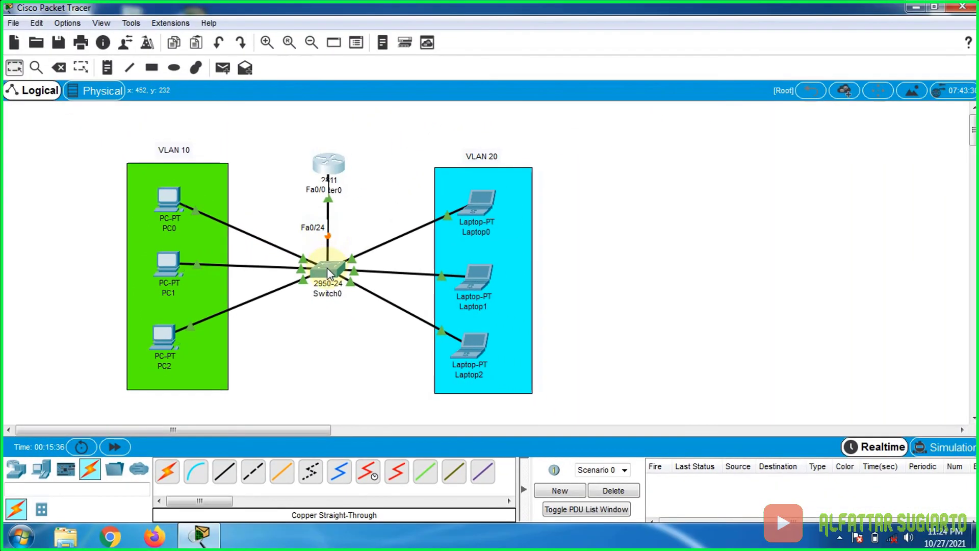
pyautogui.click(497, 321)
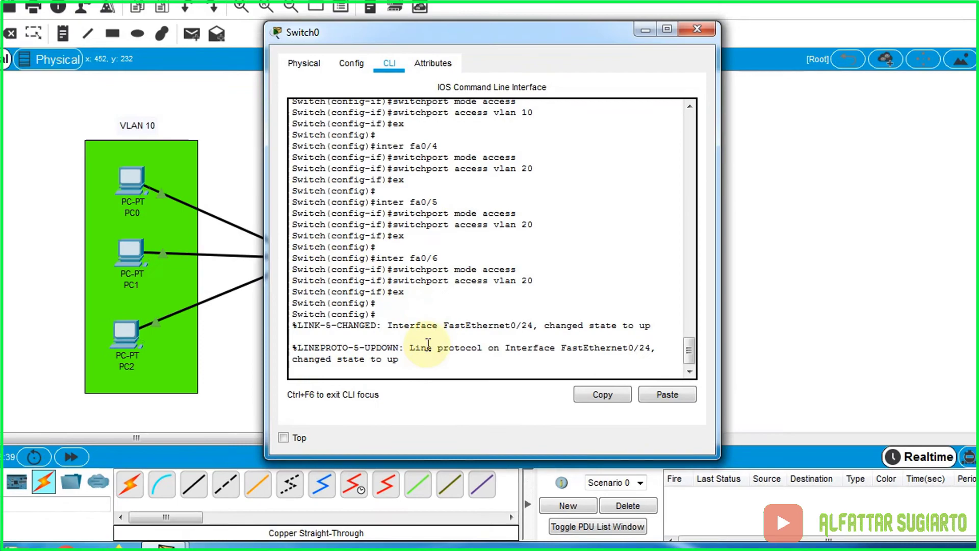
pyautogui.press('Return')
pyautogui.press('Return')
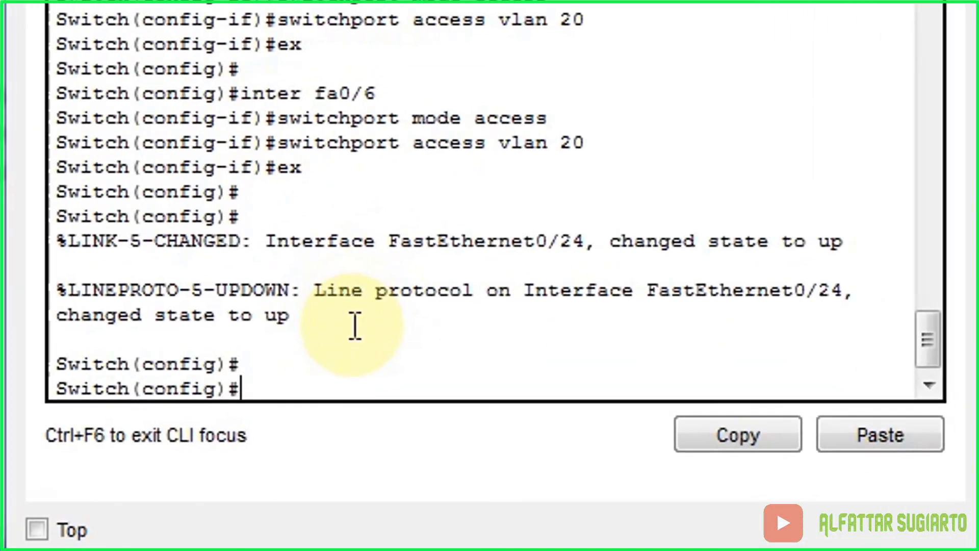
pyautogui.write('inter fa')
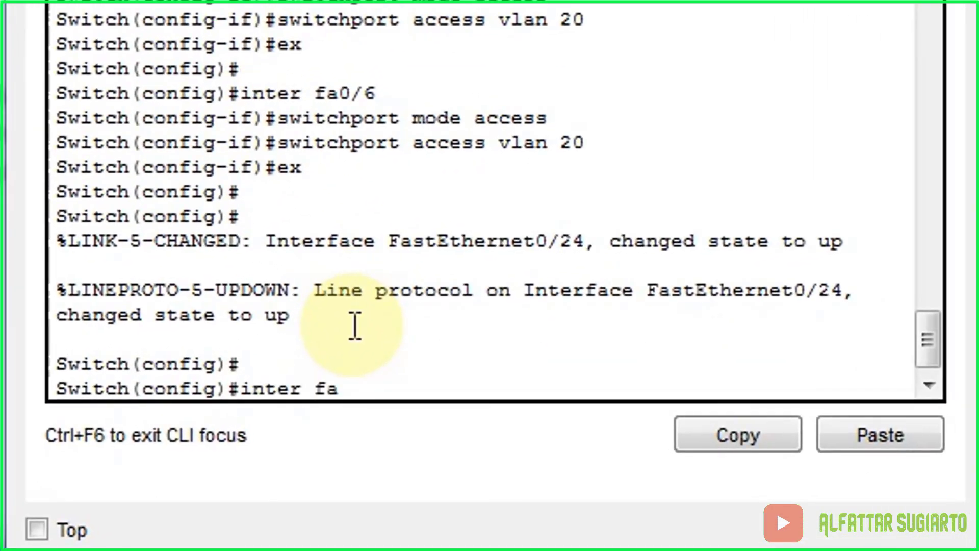
pyautogui.write('0/24')
pyautogui.press('Return')
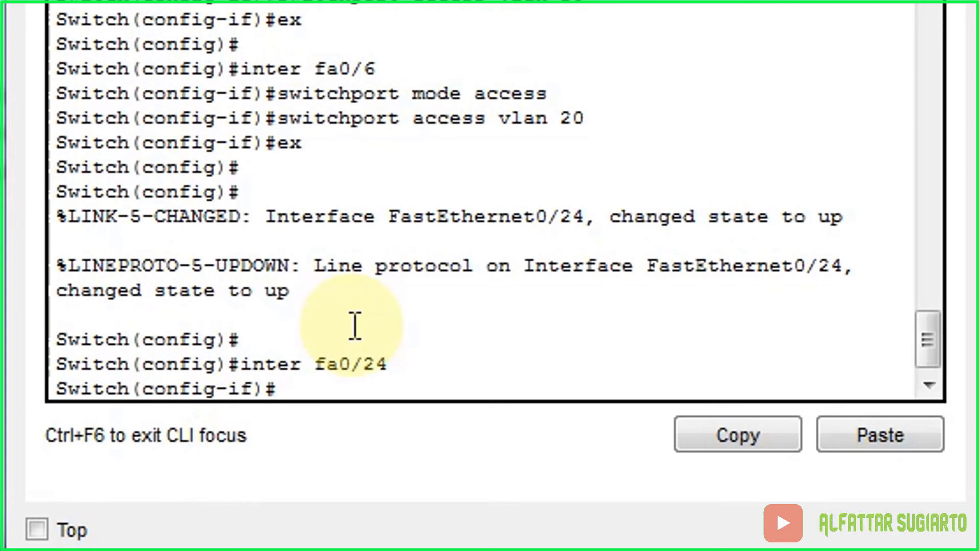
# Step: Set switch port fa0/24 to trunk with switchport mode trunk, and return to global configuration mode with ex
pyautogui.write('swit')
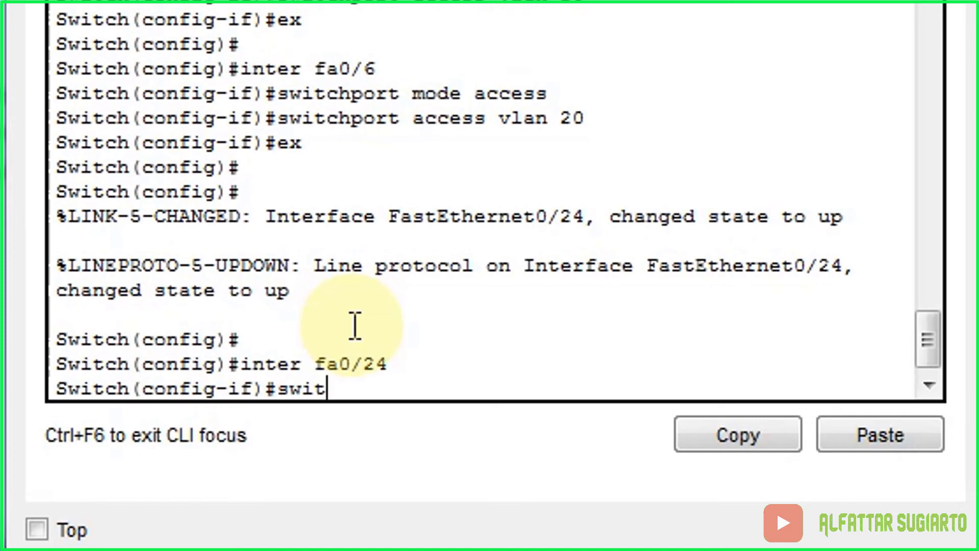
pyautogui.write('chport')
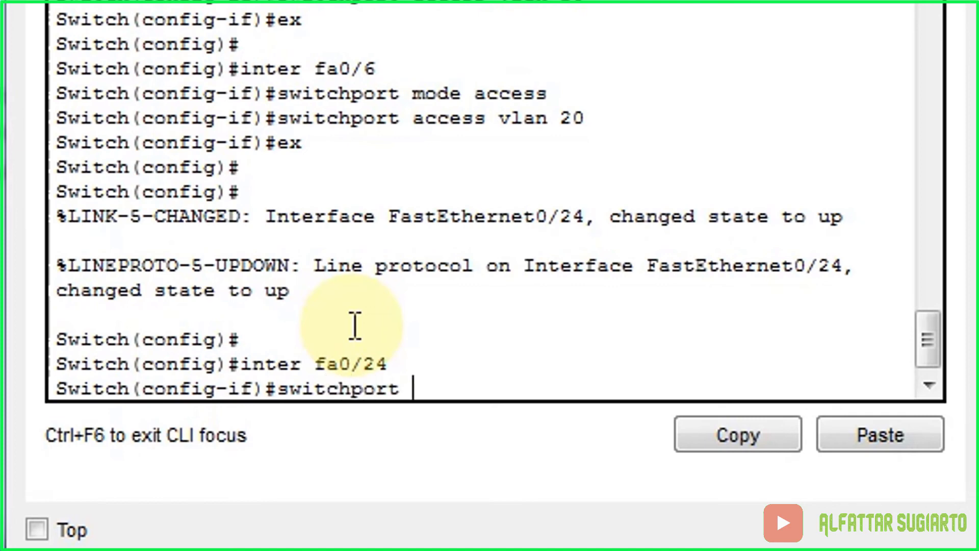
pyautogui.write(' mode')
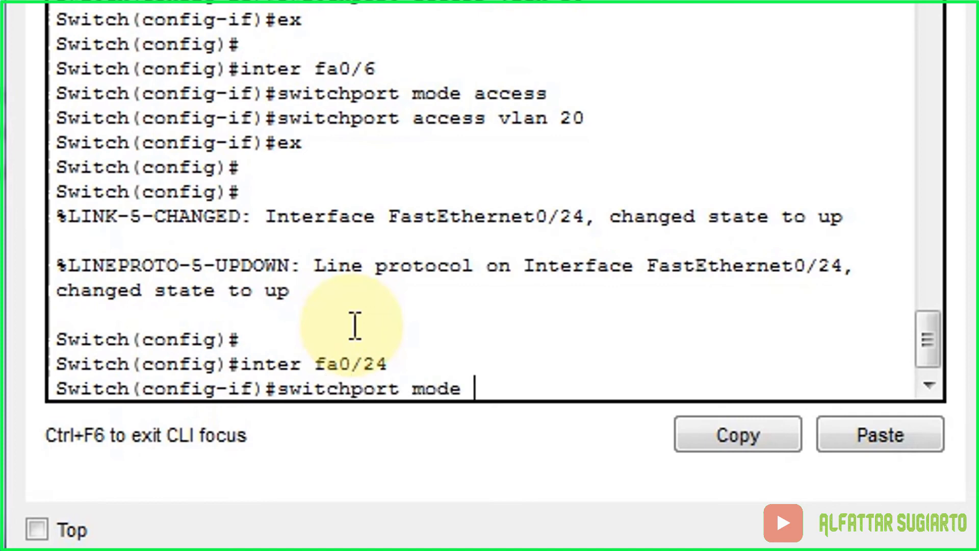
pyautogui.write(' trunk')
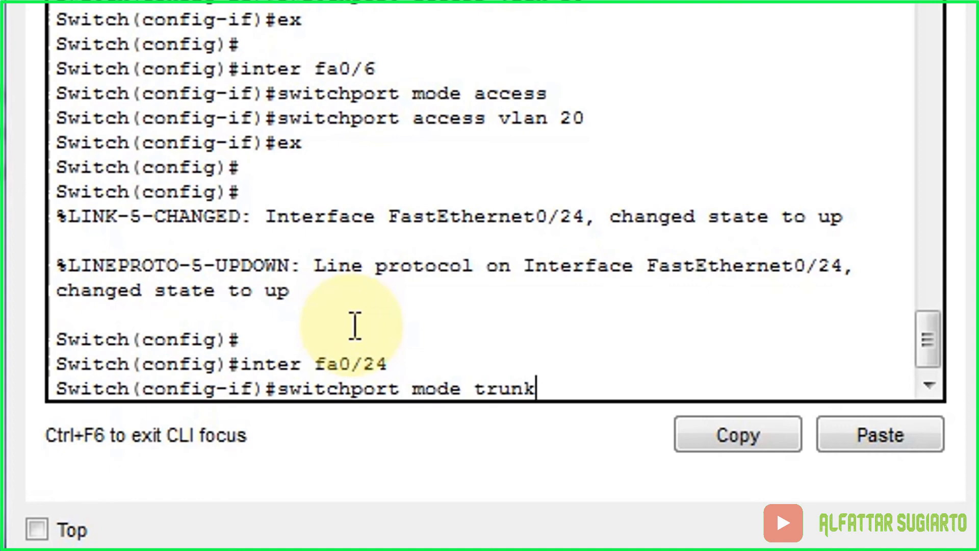
pyautogui.press('Return')
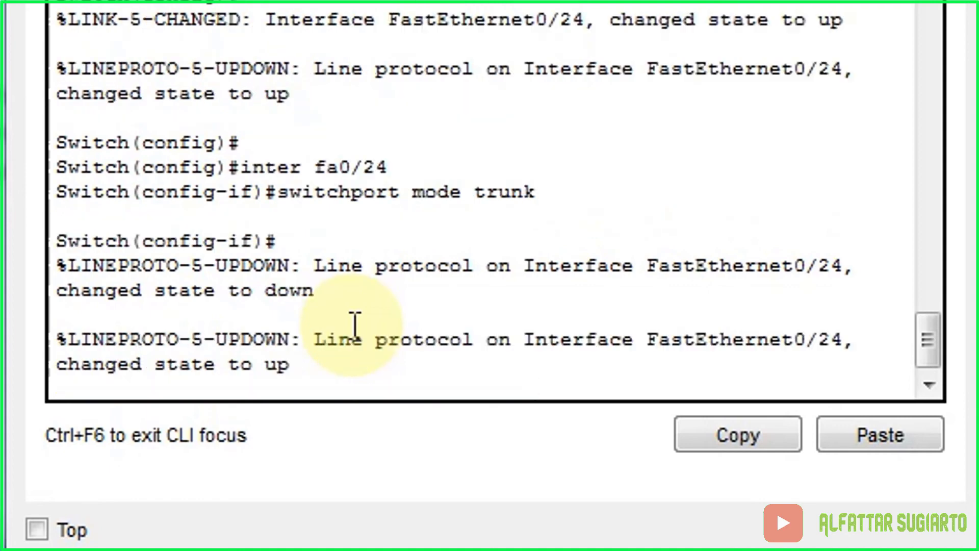
pyautogui.press('Return')
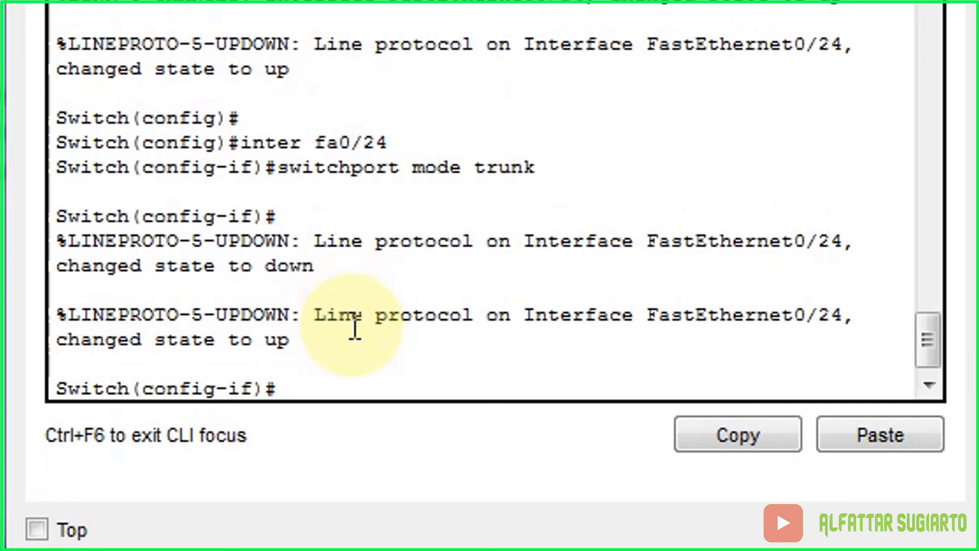
pyautogui.write('ex')
pyautogui.press('Return')
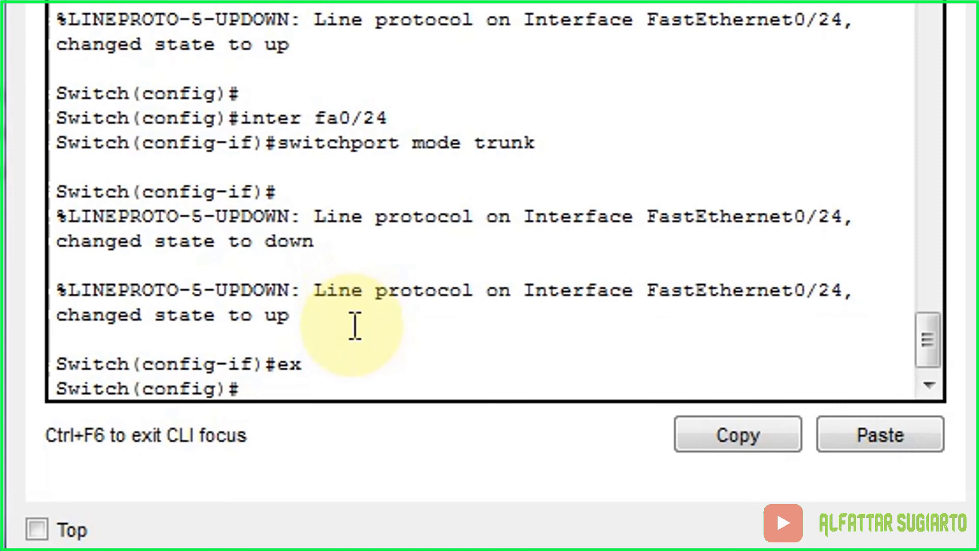
# Step: Leave the switch's global configuration mode with ex, save its configuration with write, and close the Switch0 window
pyautogui.write('ex')
pyautogui.press('Return')
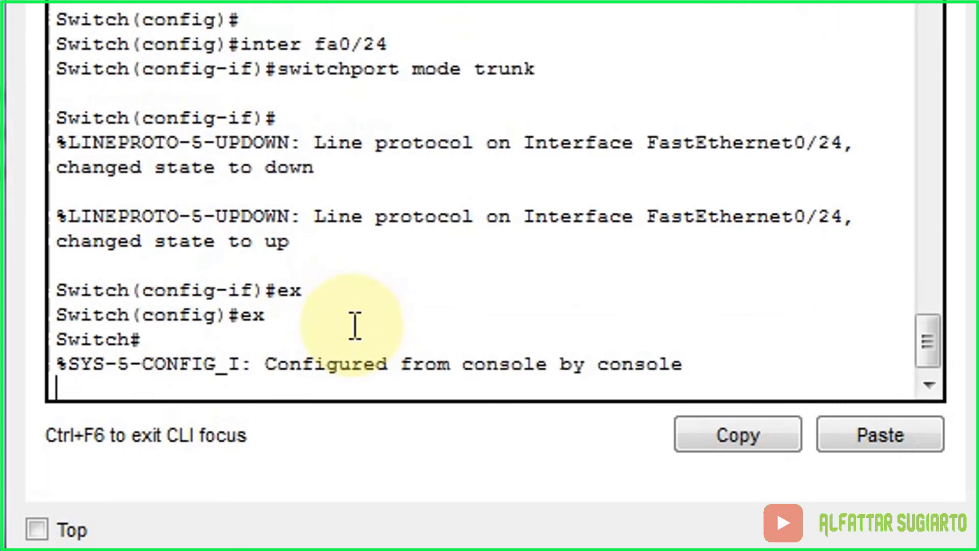
pyautogui.write('writer')
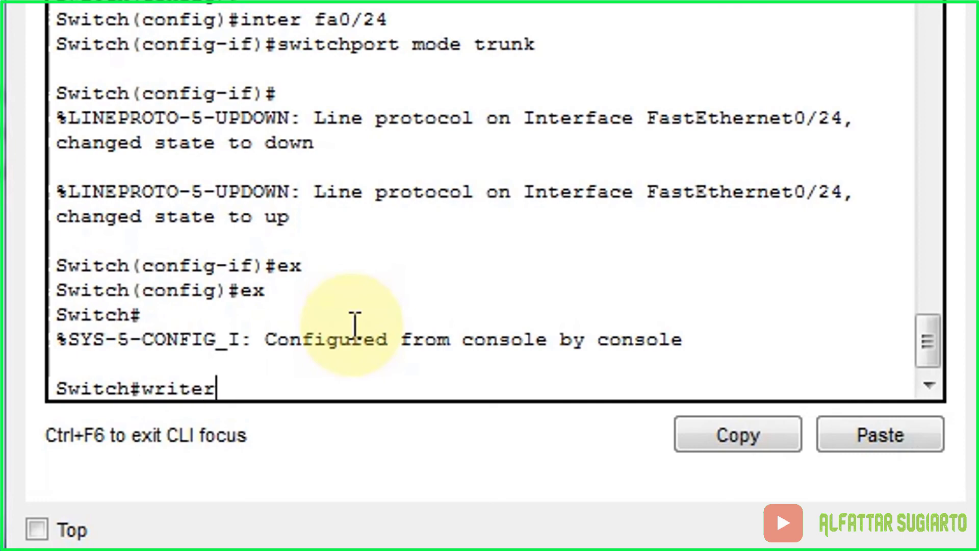
pyautogui.press('BackSpace')
pyautogui.press('Return')
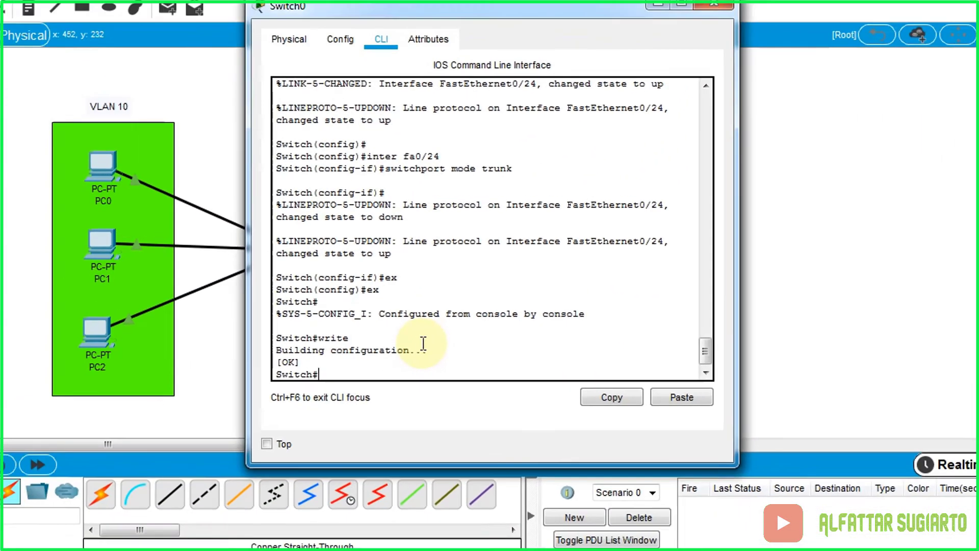
pyautogui.press('Return')
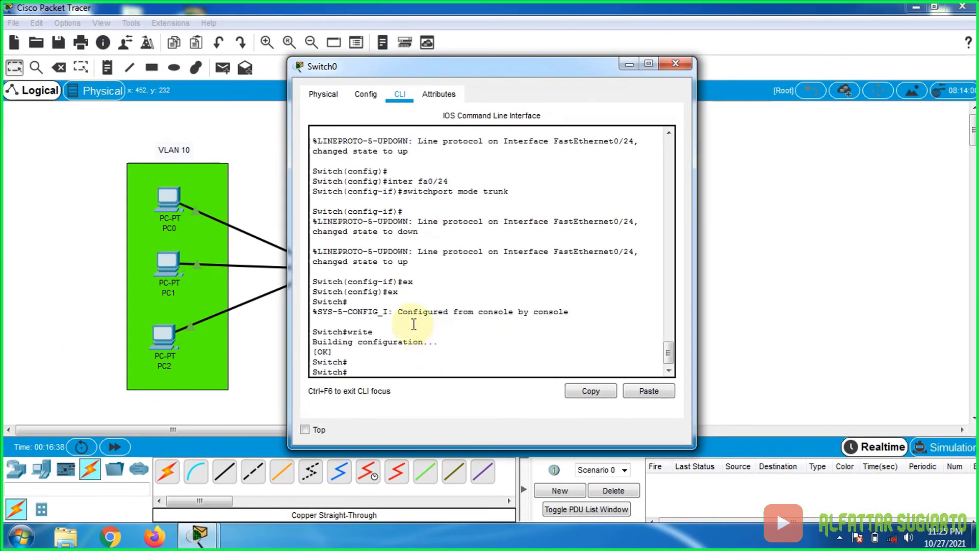
pyautogui.click(673, 65)
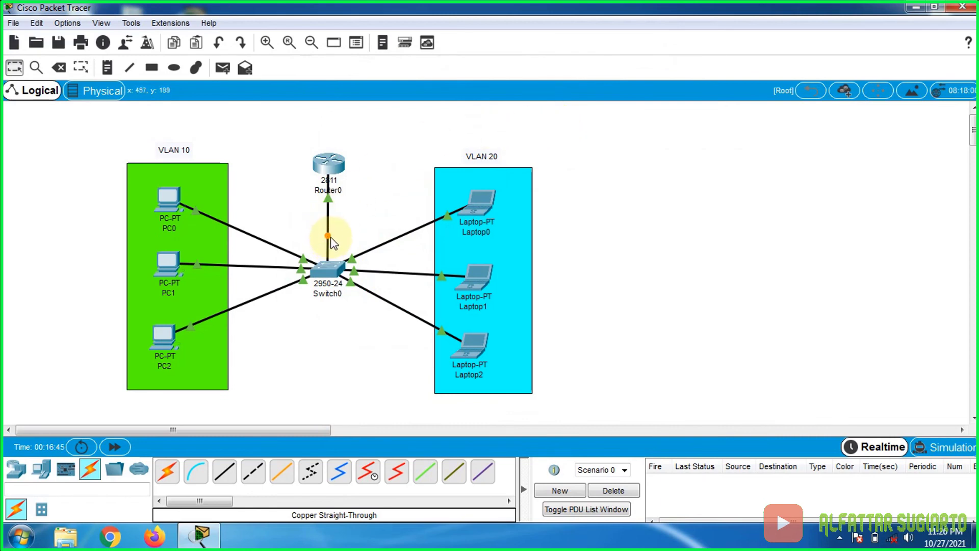
# Step: Test inter-VLAN connectivity by sending a simple PDU from PC0 to Laptop0 twice, and delete the scenario's results
pyautogui.moveTo(331, 242)
pyautogui.click(223, 68)
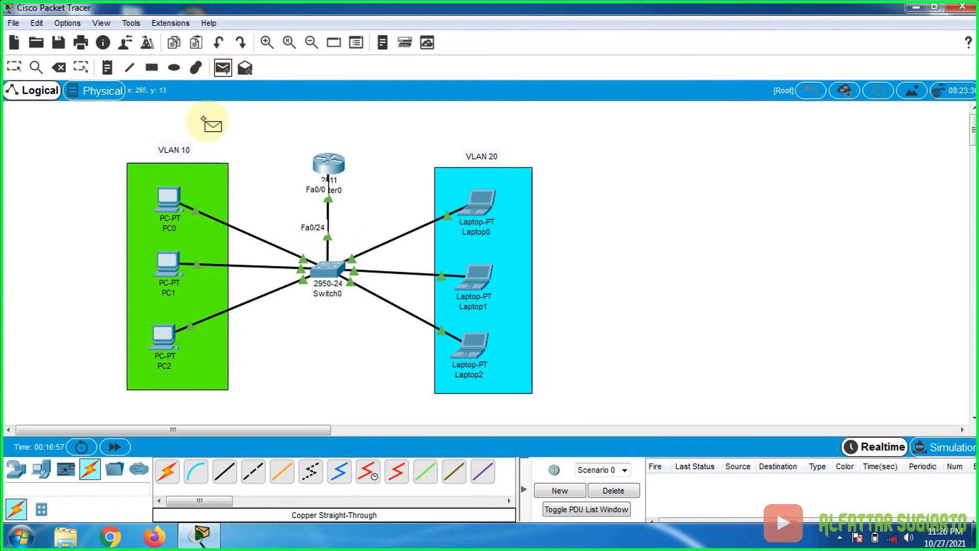
pyautogui.click(172, 194)
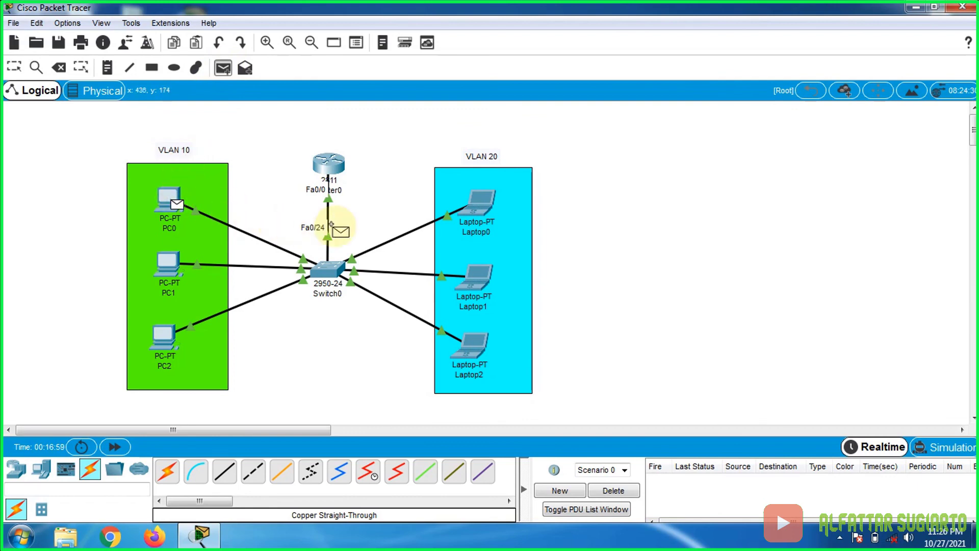
pyautogui.click(481, 208)
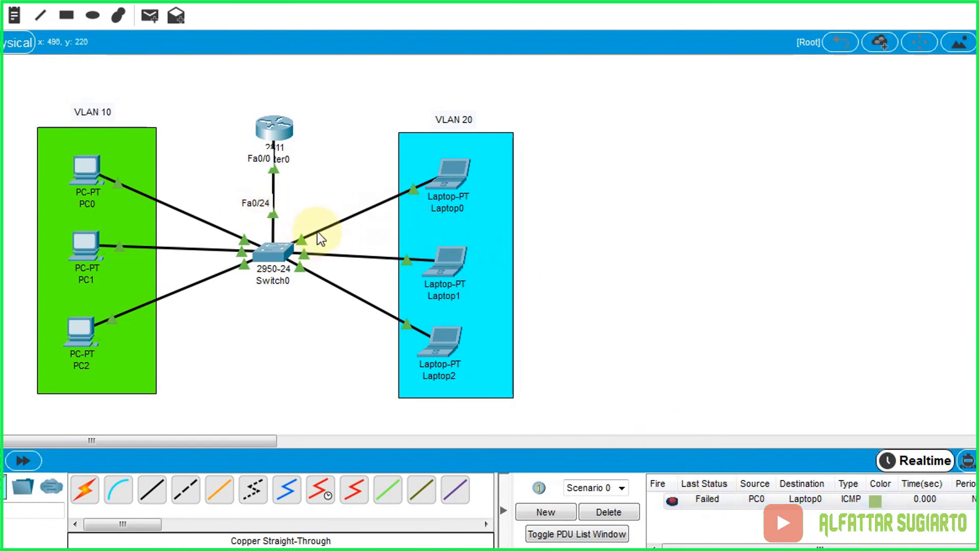
pyautogui.click(150, 16)
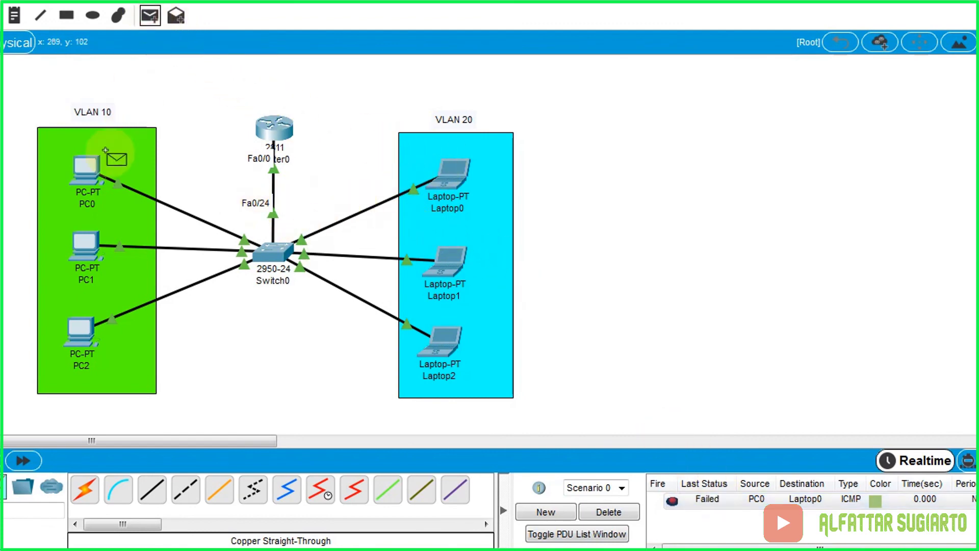
pyautogui.click(104, 153)
pyautogui.click(452, 173)
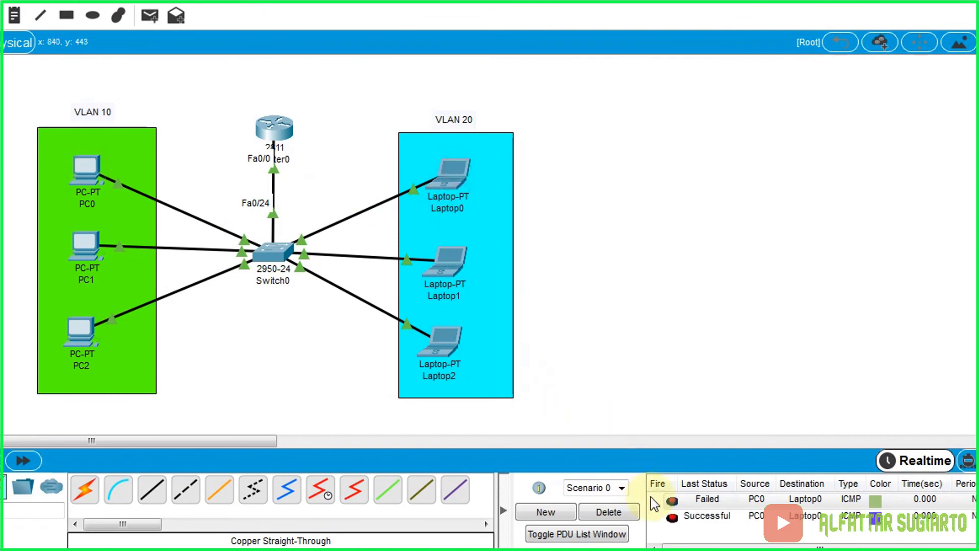
pyautogui.click(612, 512)
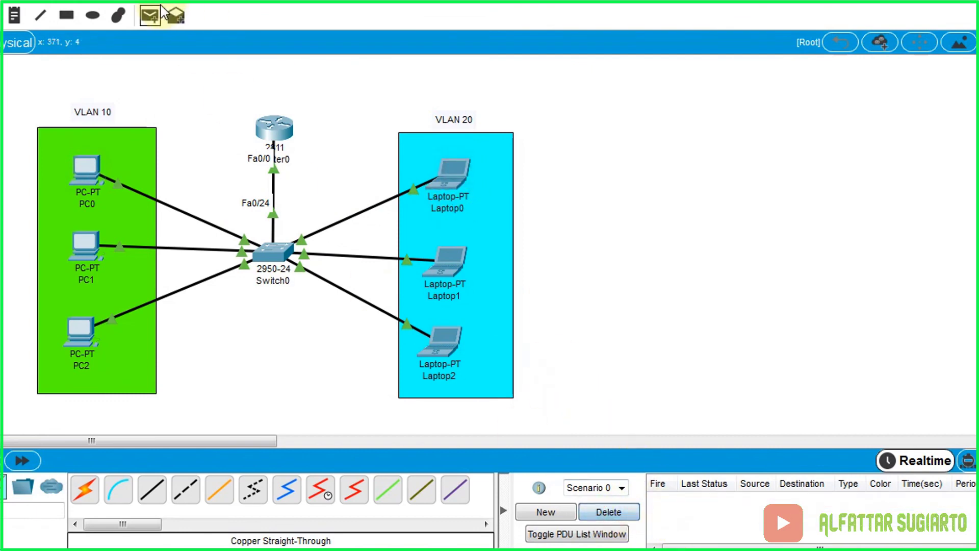
# Step: Send a simple PDU from PC0 to Laptop1 twice, deleting the scenario's results after each test
pyautogui.click(150, 16)
pyautogui.click(87, 170)
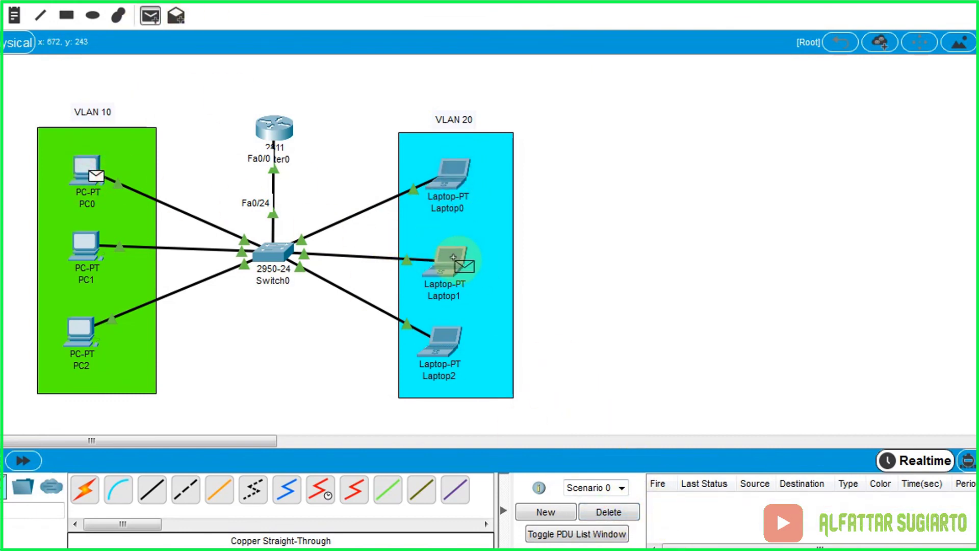
pyautogui.click(453, 257)
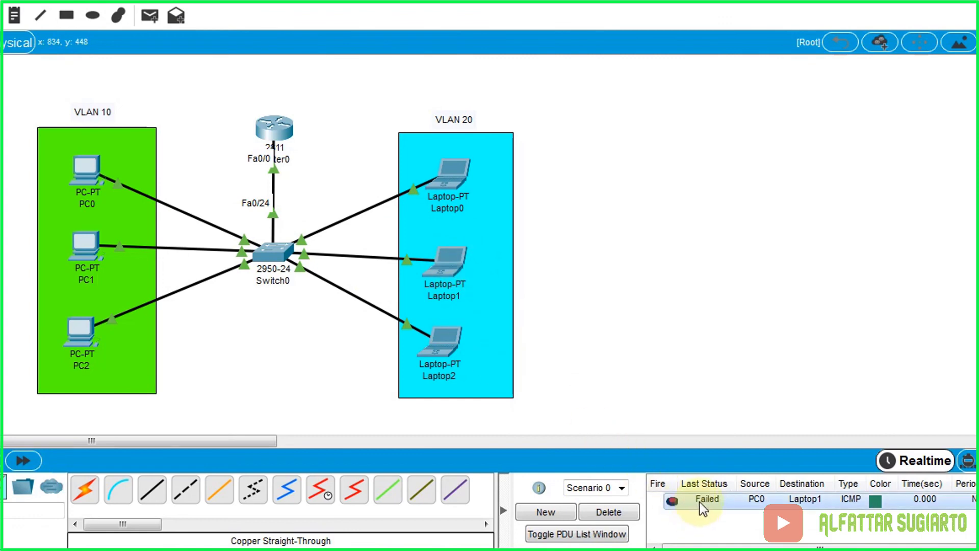
pyautogui.click(612, 511)
pyautogui.click(151, 16)
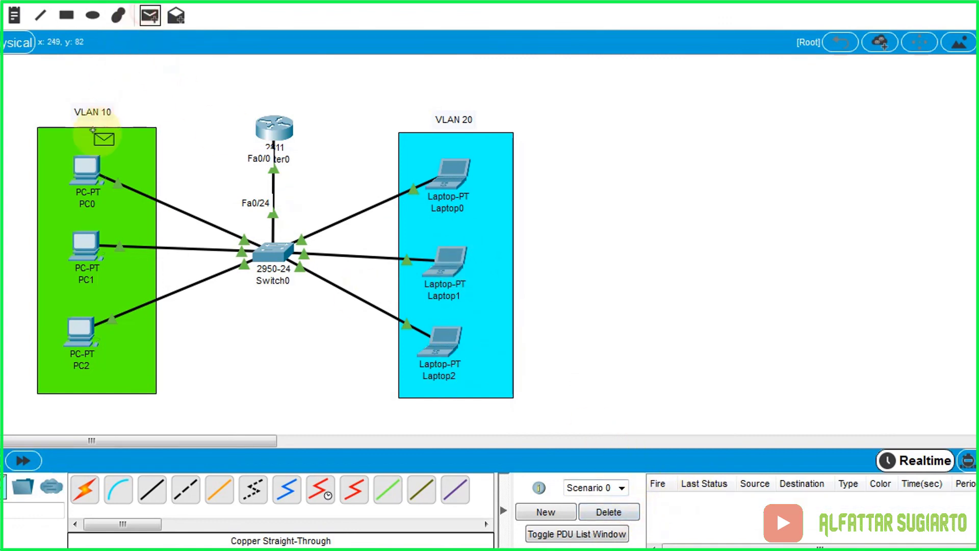
pyautogui.click(86, 168)
pyautogui.click(455, 266)
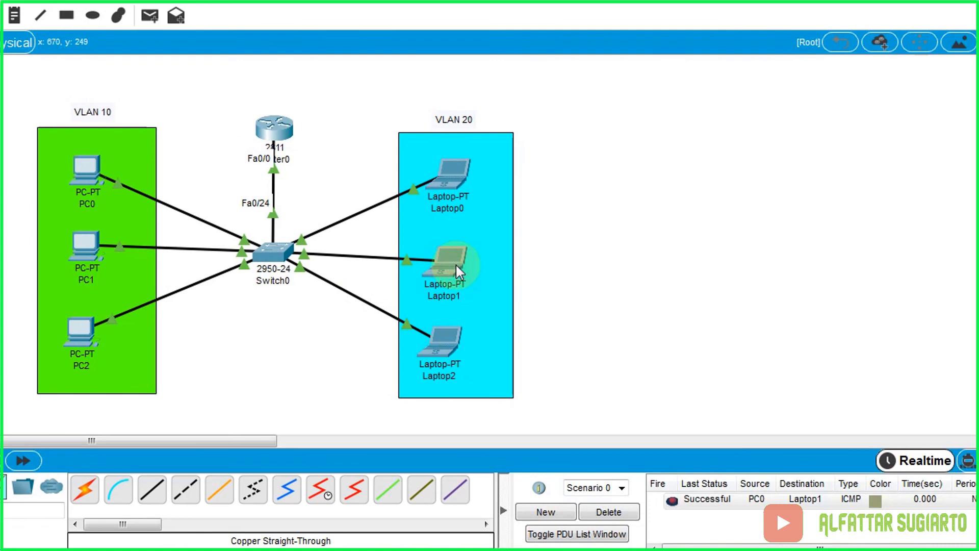
pyautogui.click(608, 512)
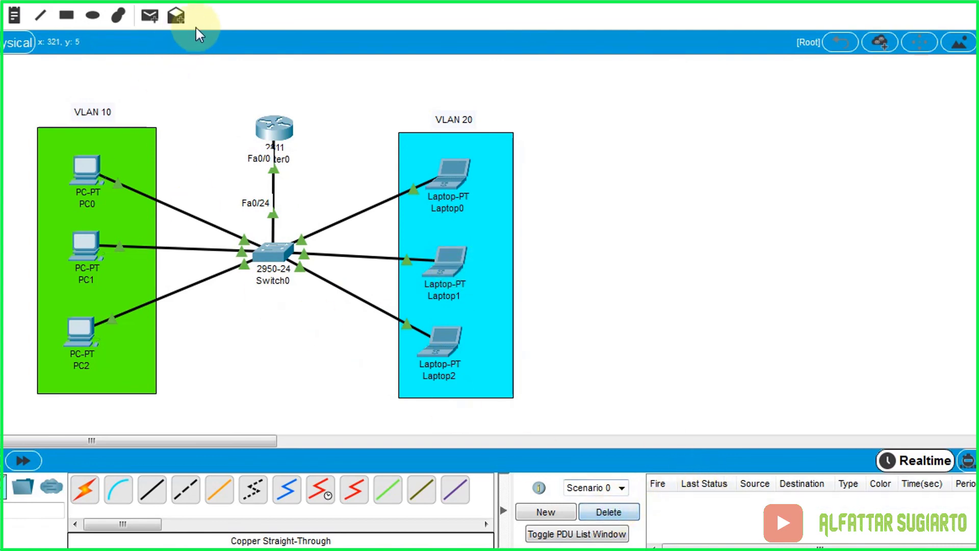
# Step: Test connectivity within VLAN 10 by sending a simple PDU from PC0 to PC1, and delete the result
pyautogui.click(150, 15)
pyautogui.click(85, 170)
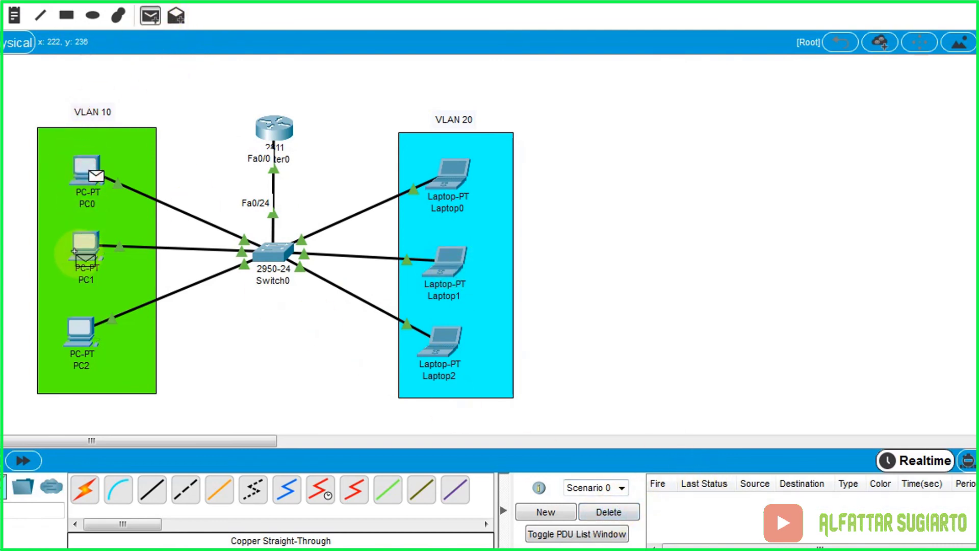
pyautogui.click(77, 252)
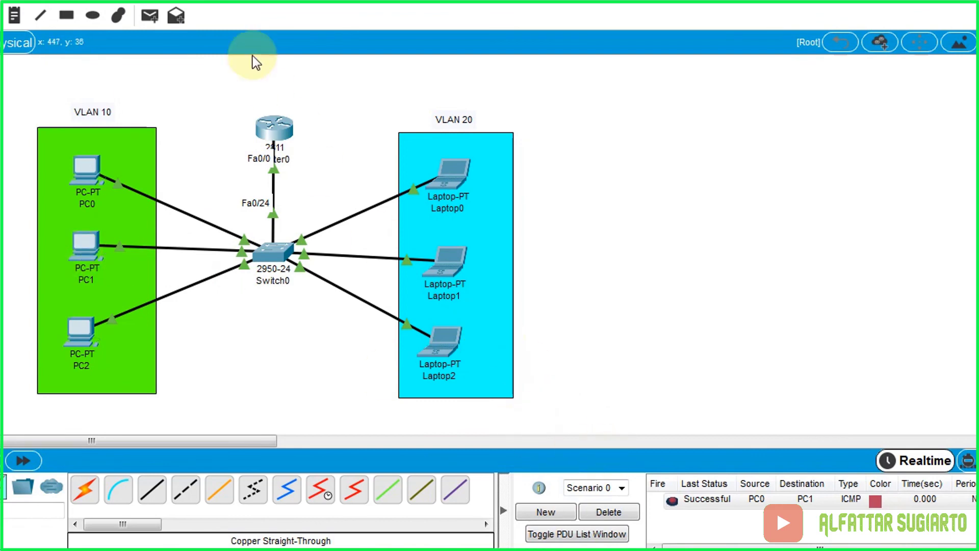
pyautogui.click(631, 511)
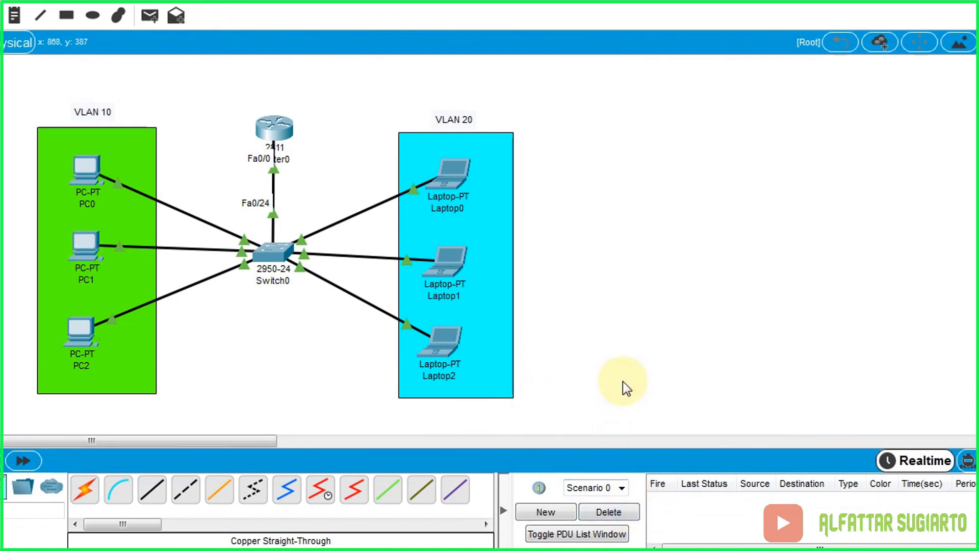